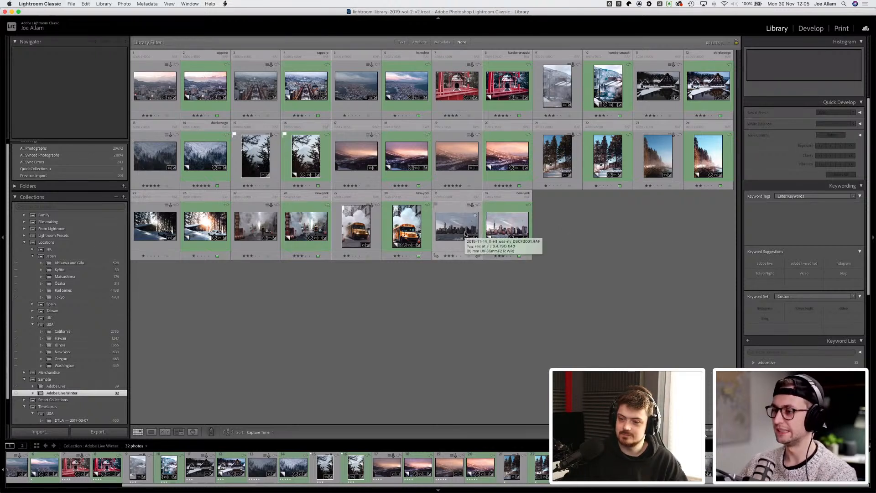
Step: Preview the first photo of the collection and its edited copy, then return to the grid
double_click(144, 86)
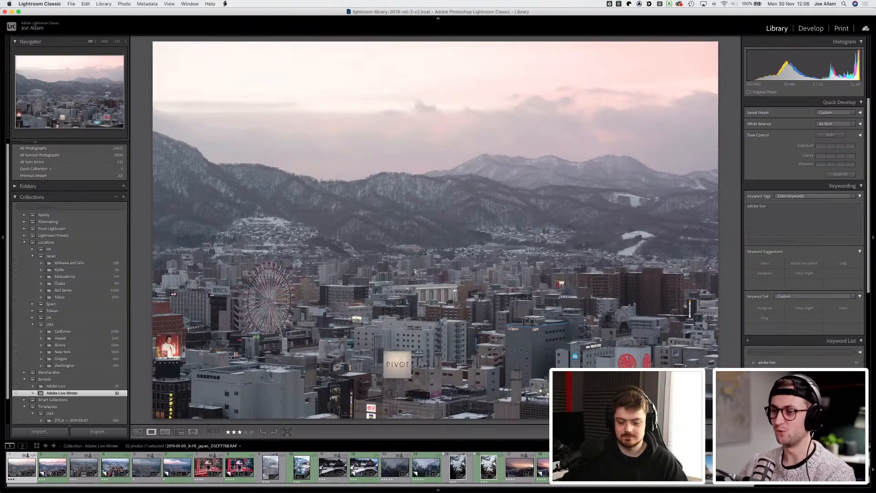
key(Right)
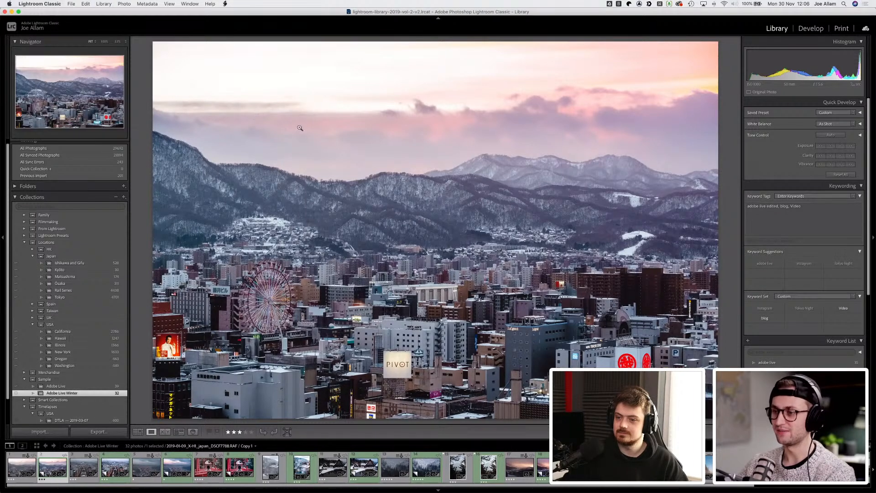
key(g)
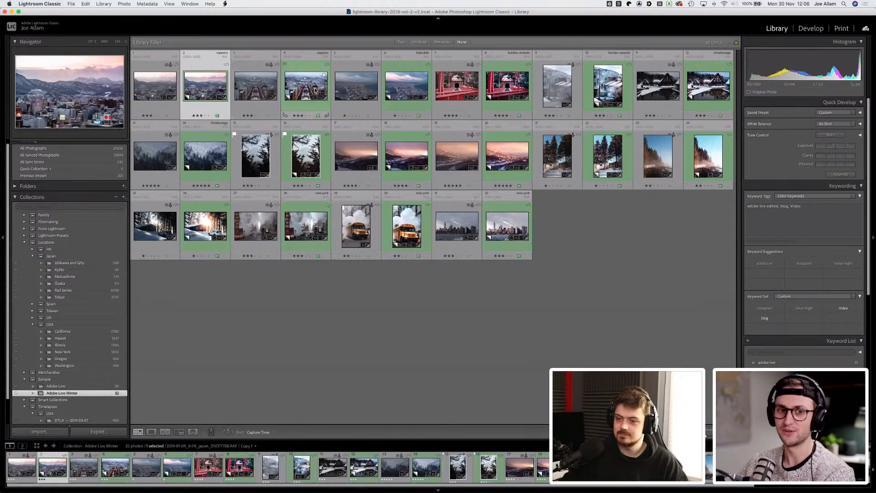
Step: Open the snowy village pond photo in Develop and raise its exposure to +1.35
double_click(656, 86)
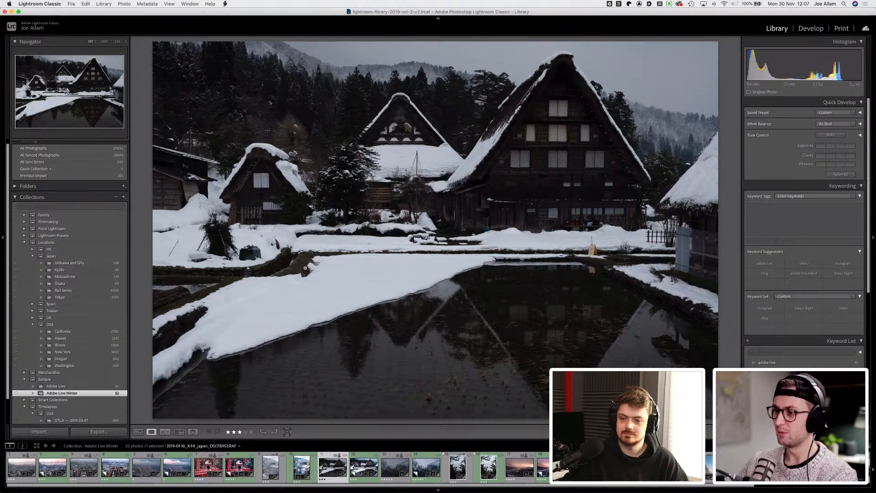
click(811, 28)
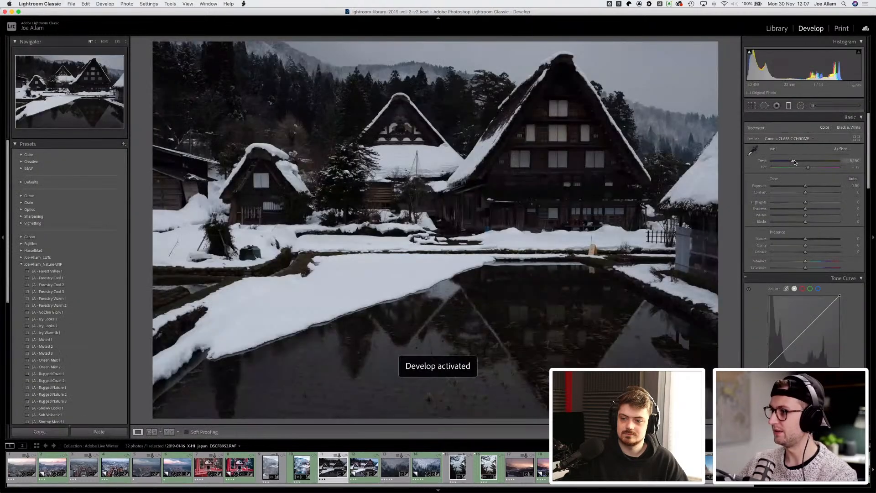
drag(806, 186, 814, 186)
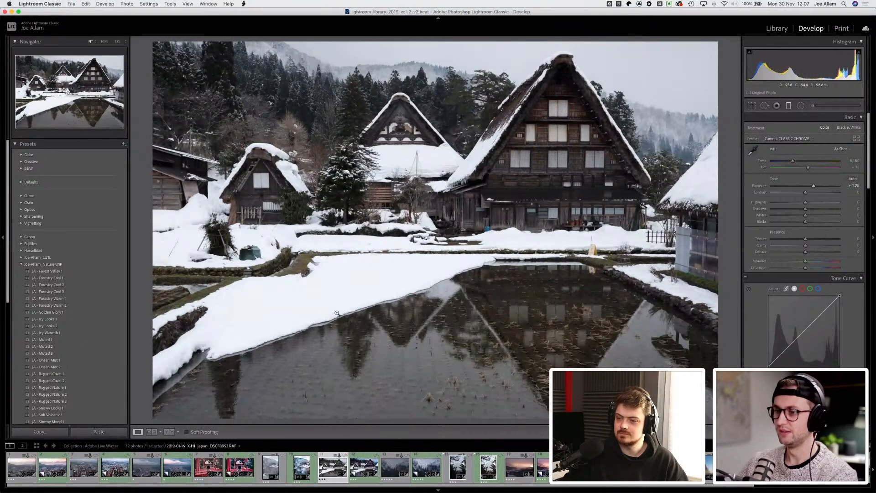
Step: Zoom in on the snowy bank and reset the exposure to zero
click(329, 298)
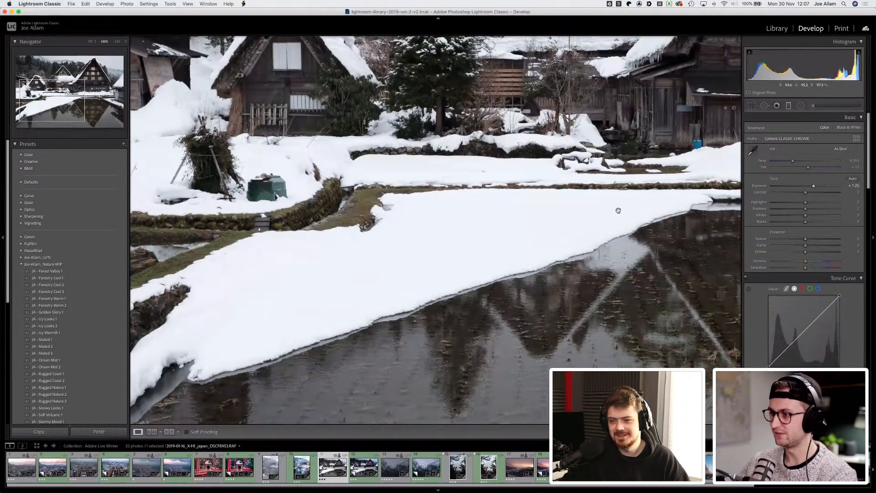
double_click(812, 186)
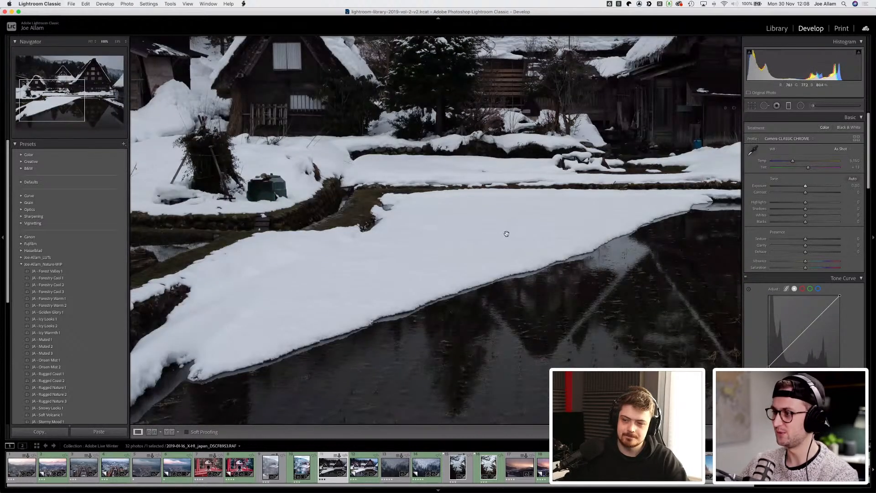
Step: Inspect the snow and pond detail at several zoom levels, panning around the image
click(414, 241)
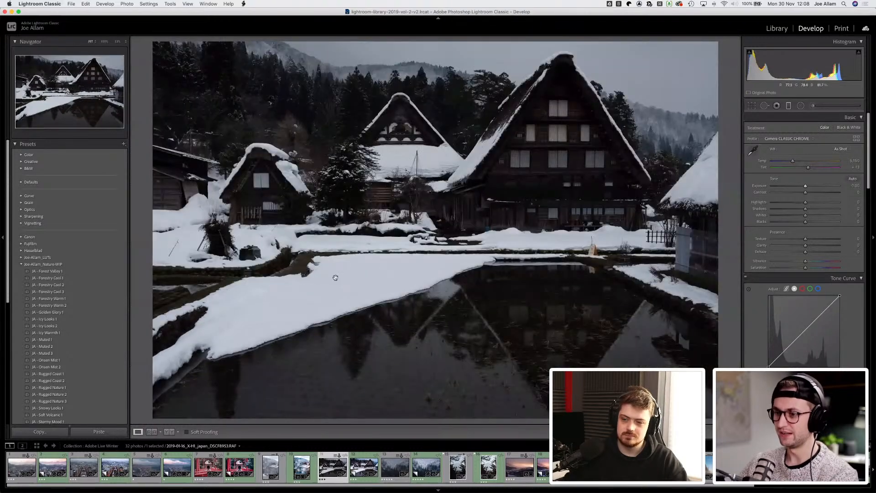
click(335, 277)
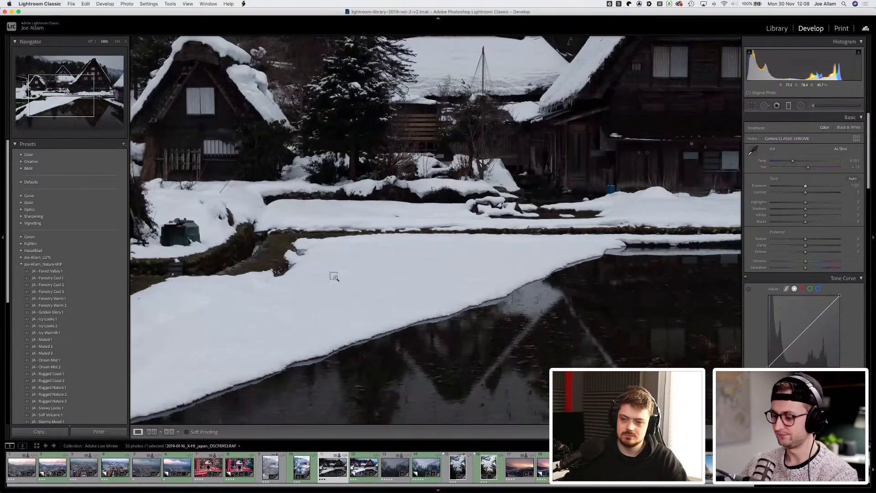
key(super+equal)
key(super+equal)
key(super+equal)
click(339, 286)
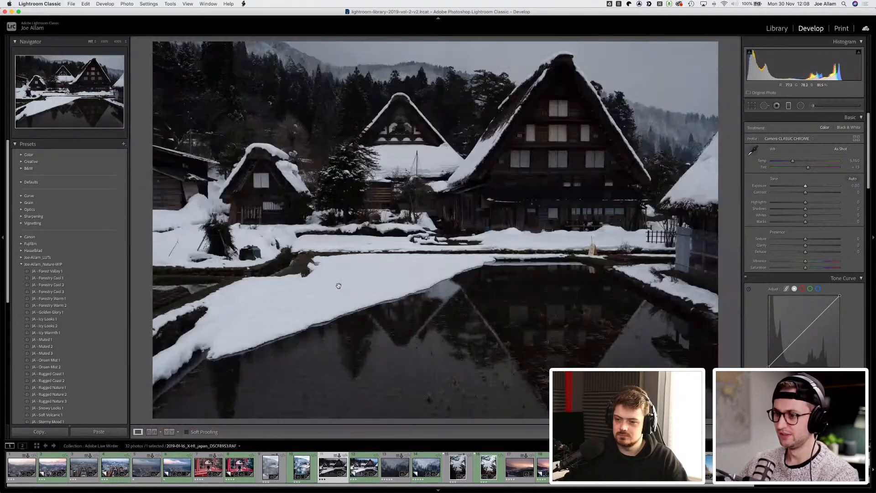
click(345, 279)
drag(304, 271, 544, 197)
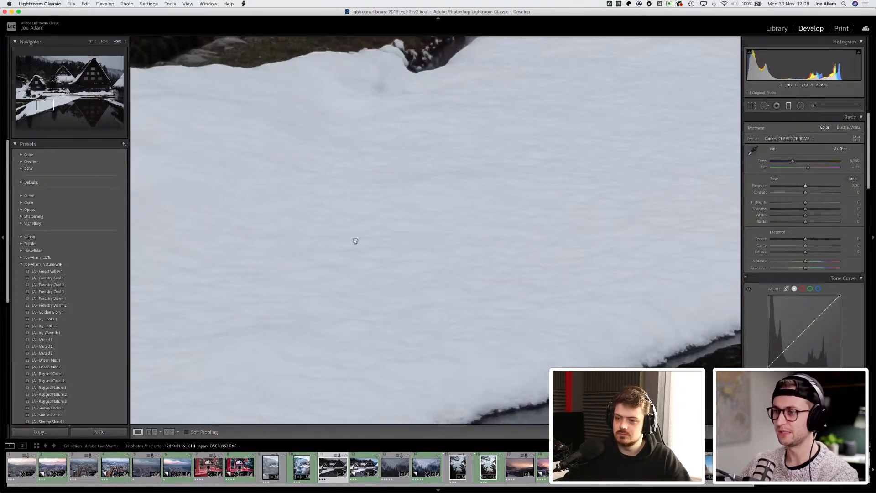
drag(355, 241, 532, 221)
click(481, 194)
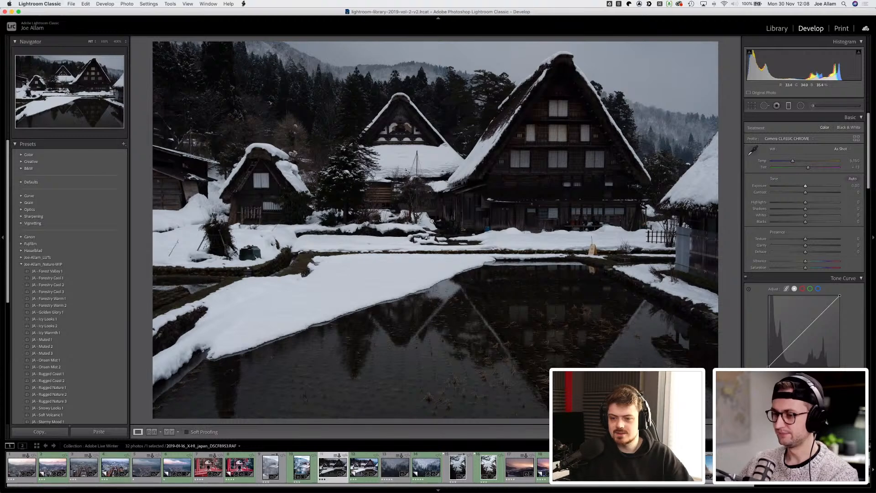
Step: Browse forward through the next photos in the collection
key(Right)
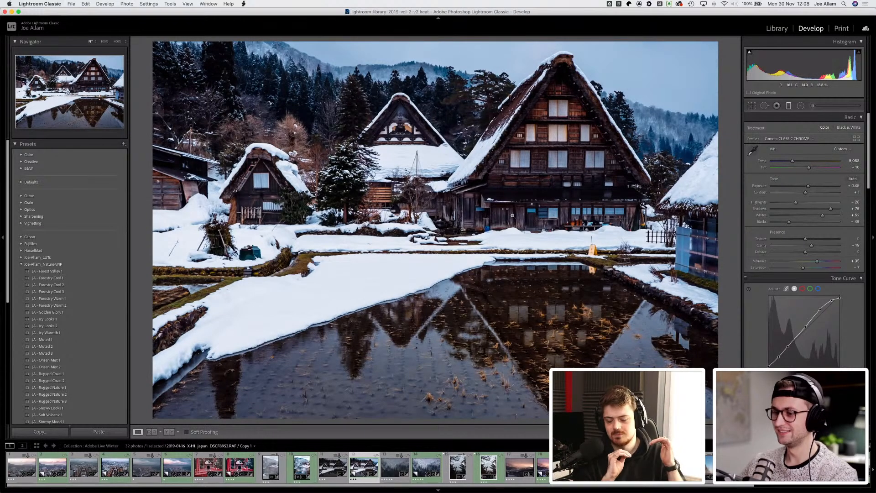
key(Right)
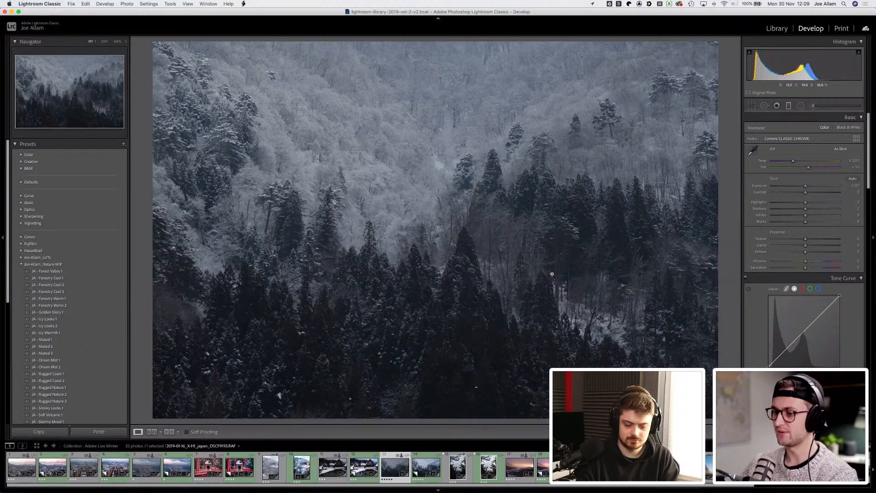
key(Right)
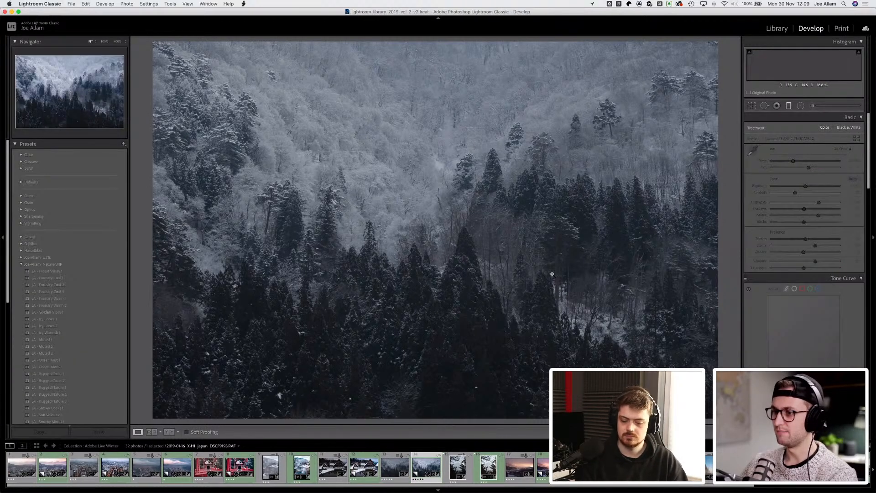
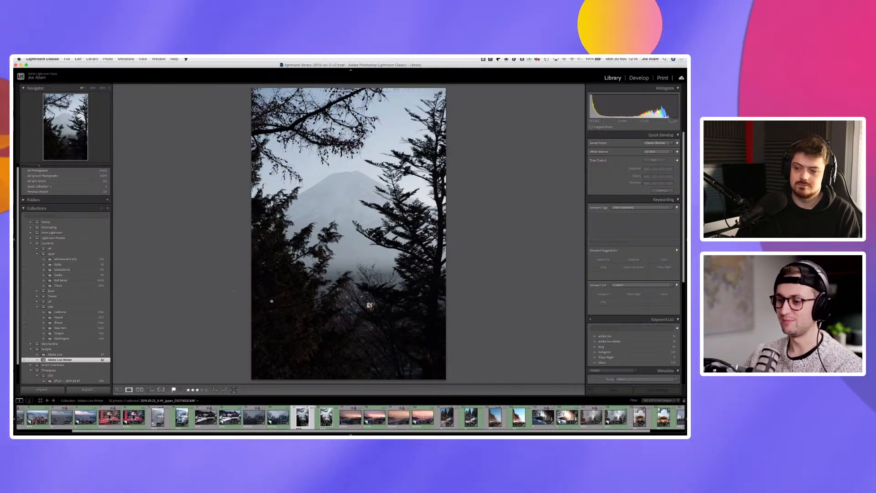
Step: Create a virtual copy of the misty mountain-through-trees photo and view its edited version
key(super+apostrophe)
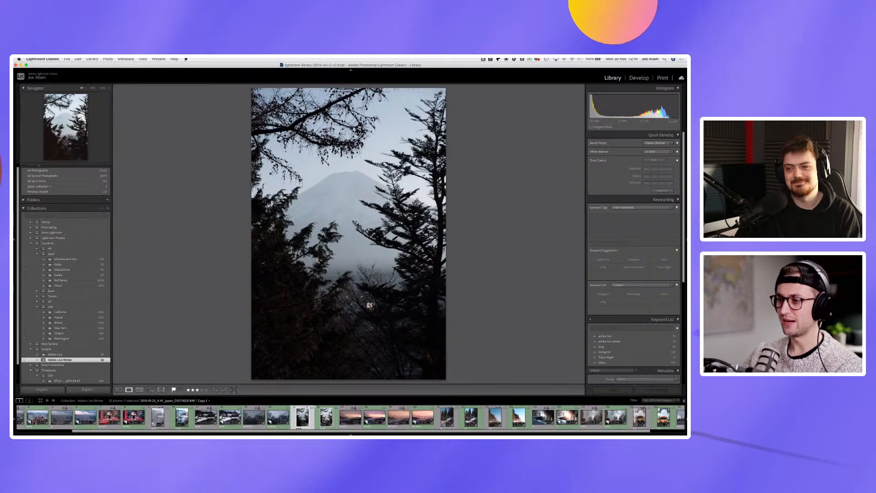
click(323, 421)
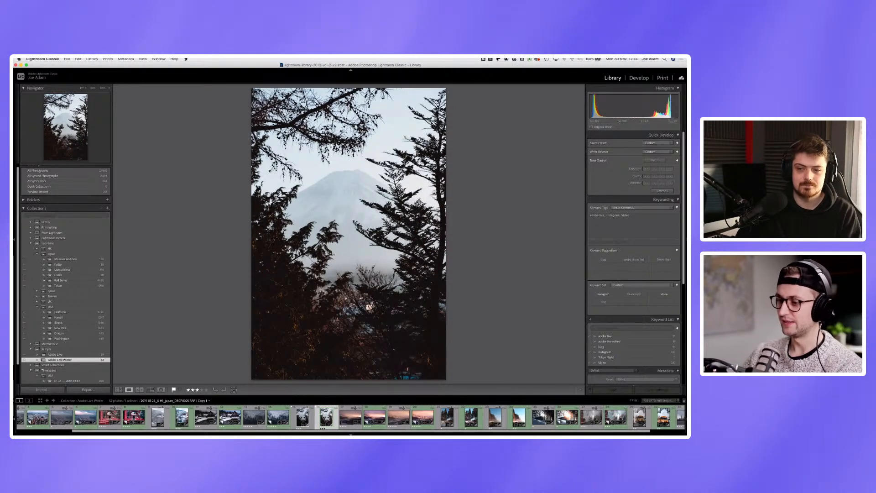
Step: Compare the snowy cabin and car photo's original with its edited copy in the collection
scroll(472, 418, right, 1)
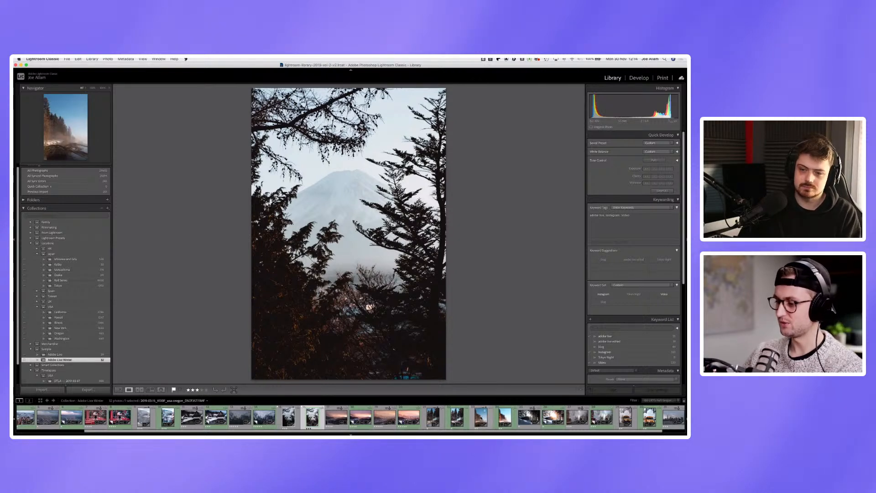
scroll(481, 418, right, 2)
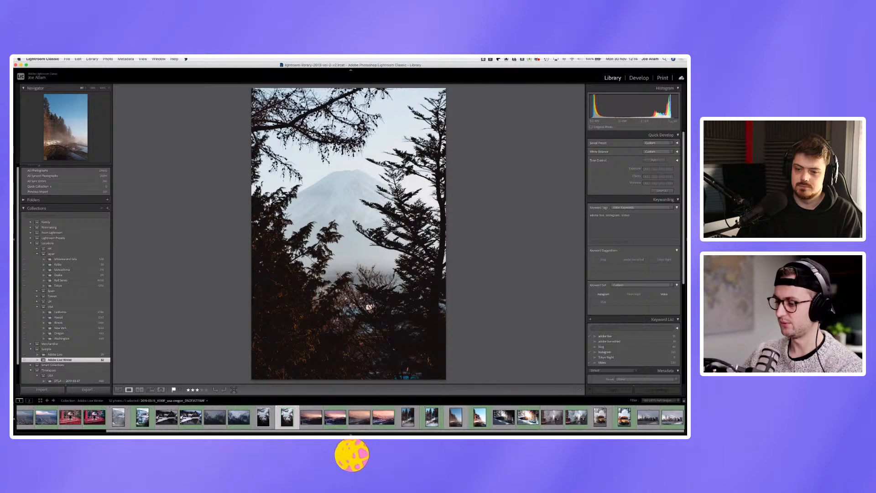
click(504, 417)
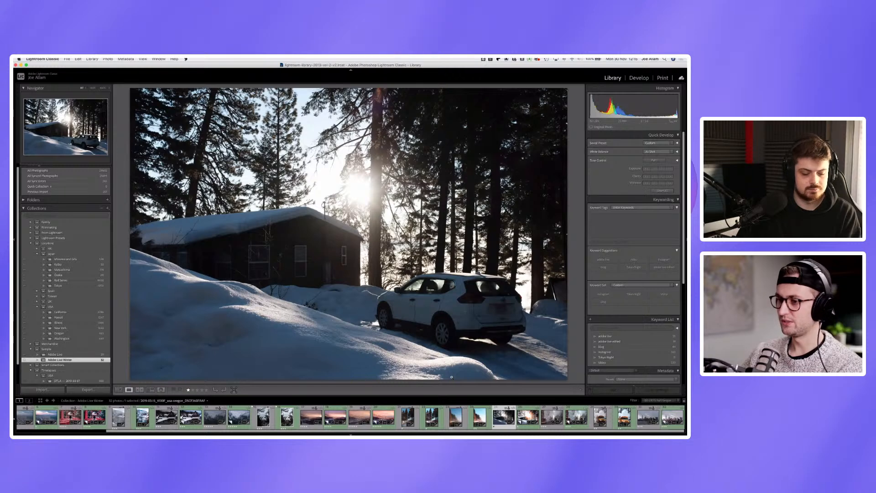
key(Right)
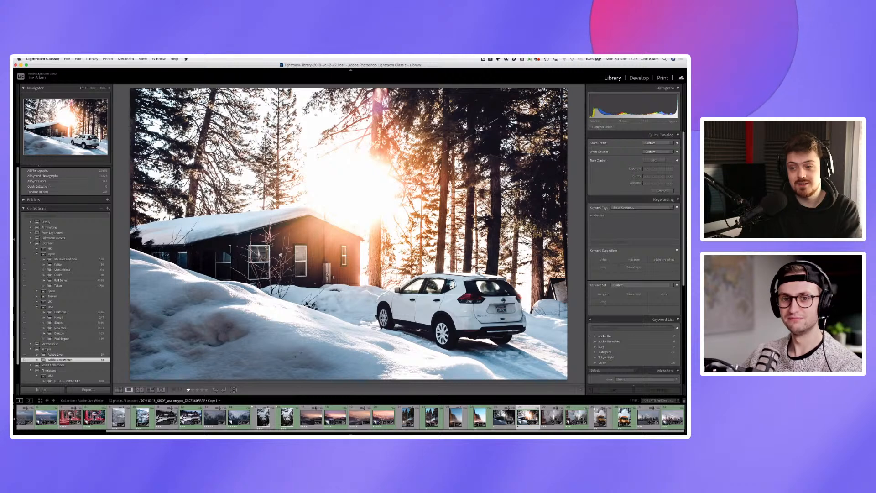
key(Left)
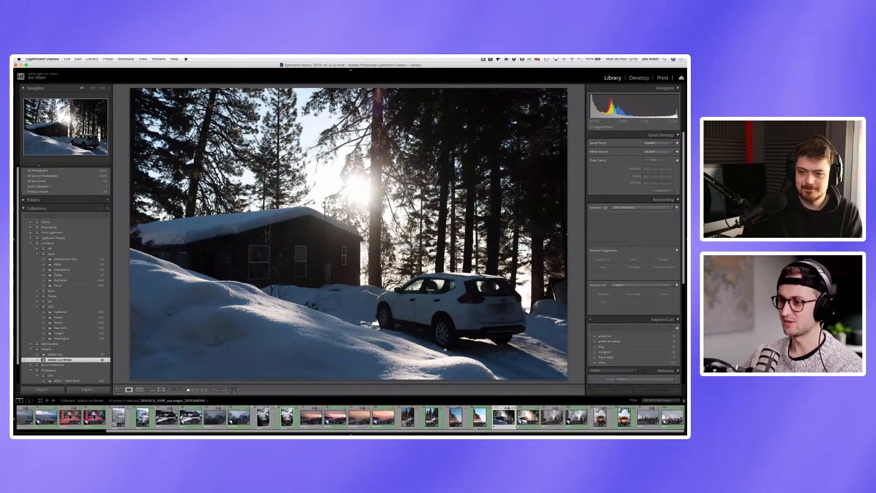
key(Right)
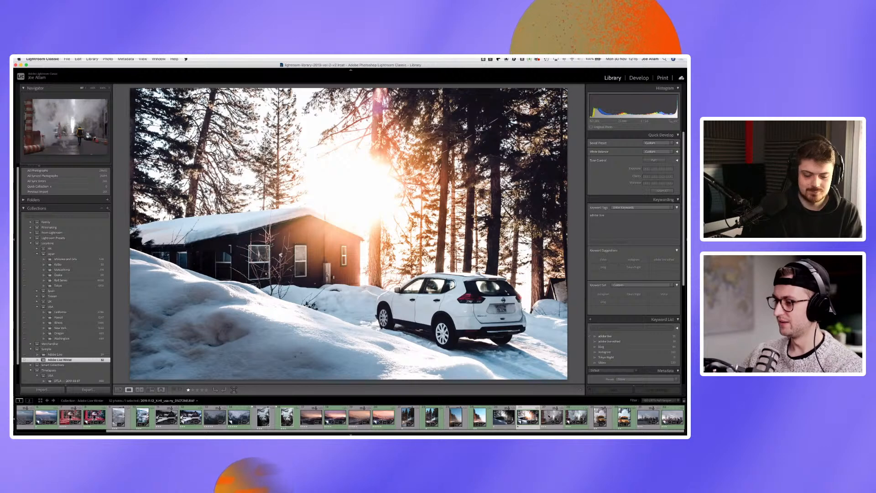
Step: Compare the steam-filled street photo's original with its edited copy
click(550, 417)
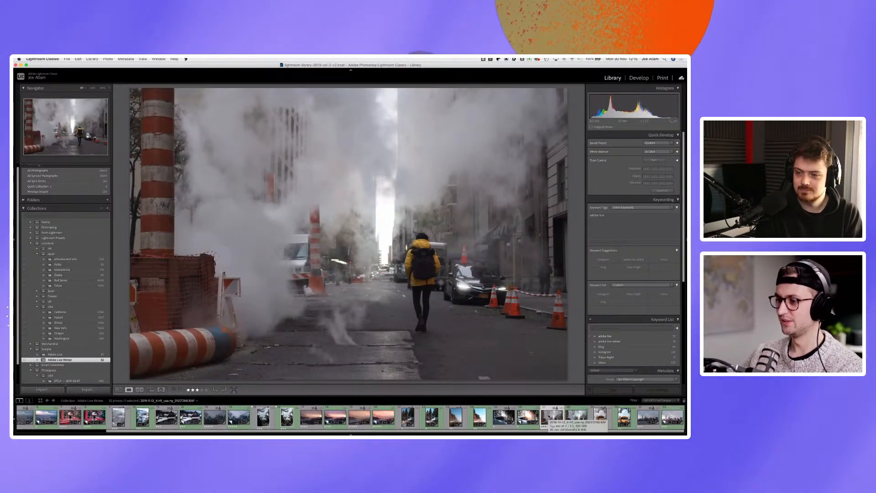
key(Right)
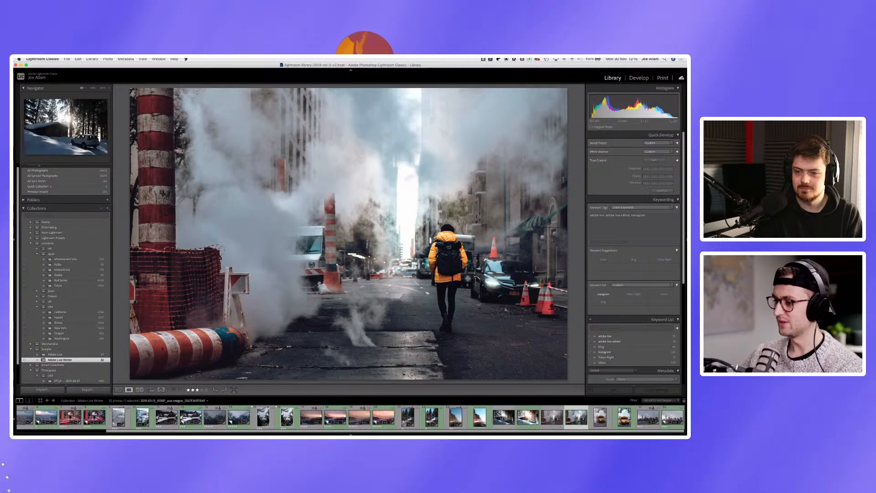
Step: Open the original snowy cabin and car photo in the Develop module
click(504, 417)
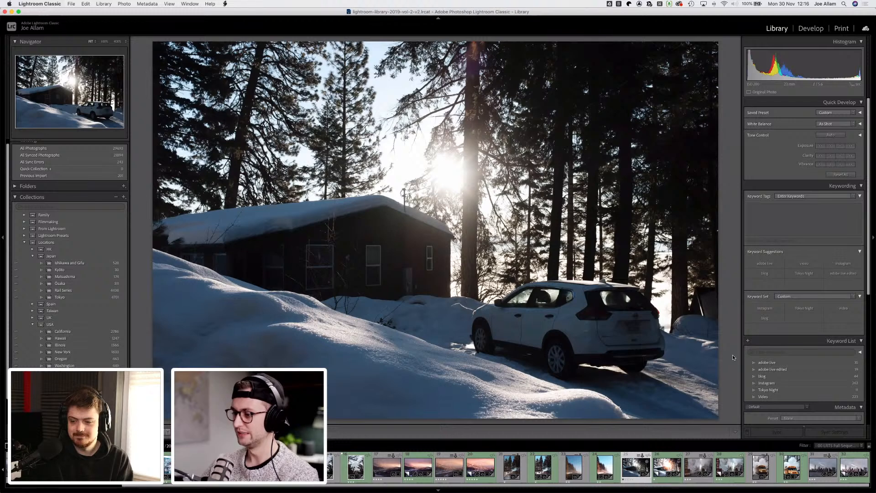
key(Right)
key(Right)
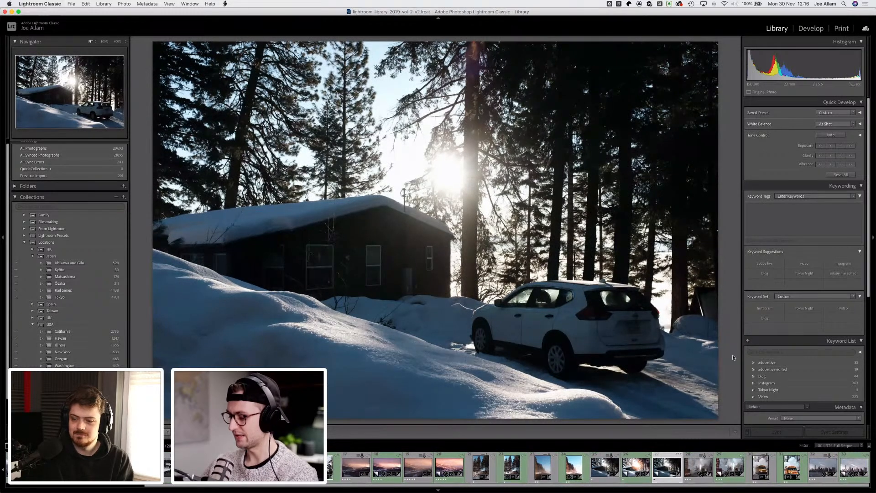
click(809, 28)
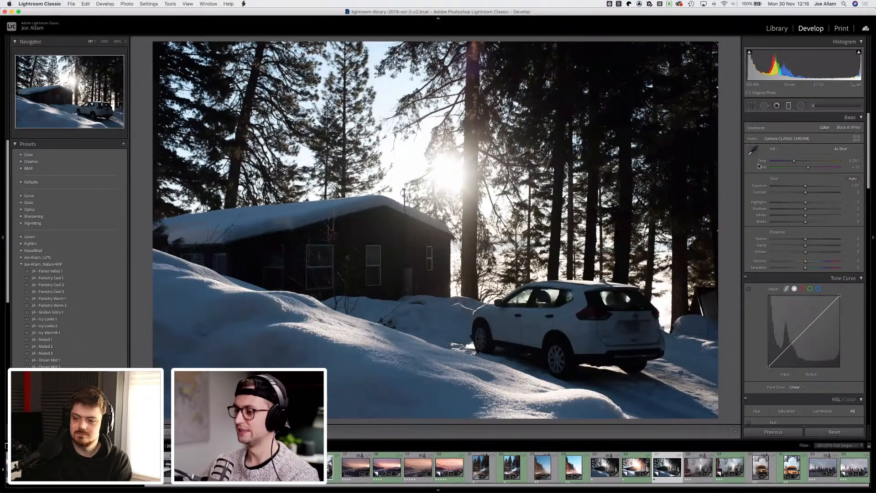
Step: Try the Camera Pro Neg Hi, Camera Pro Neg Std and Adobe Color profiles, ending on Camera CLASSIC CHROME
click(794, 140)
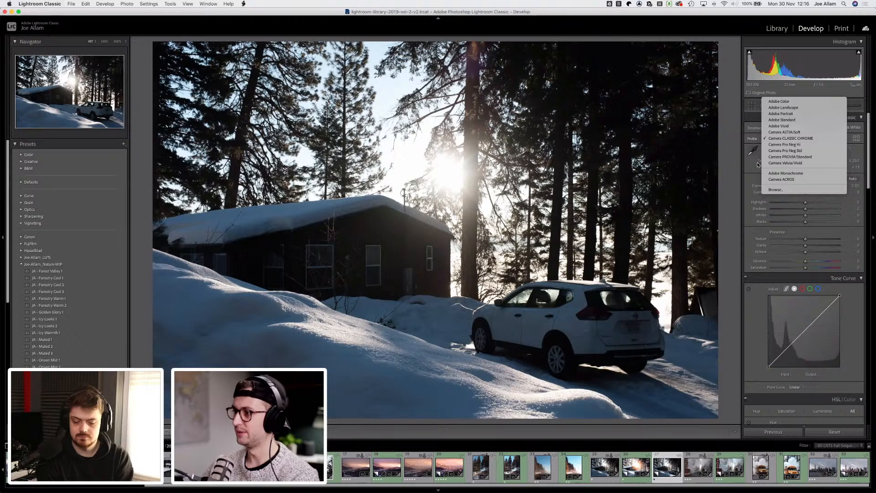
click(812, 143)
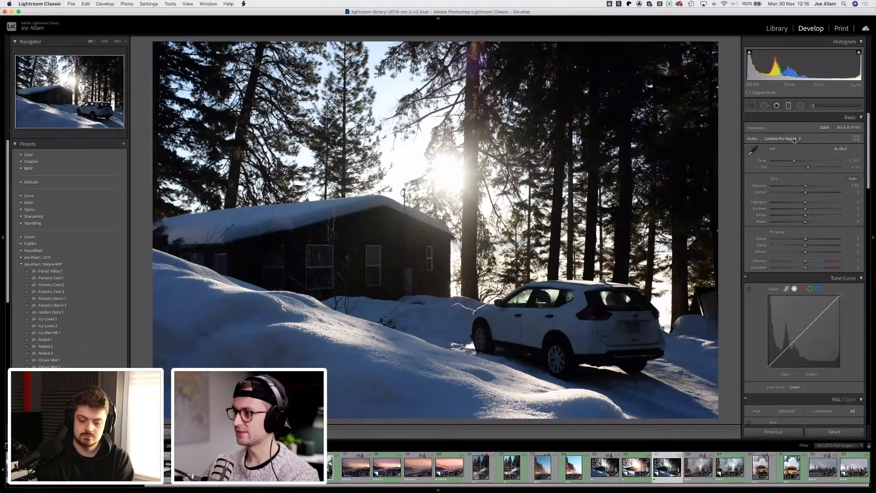
click(795, 140)
click(805, 145)
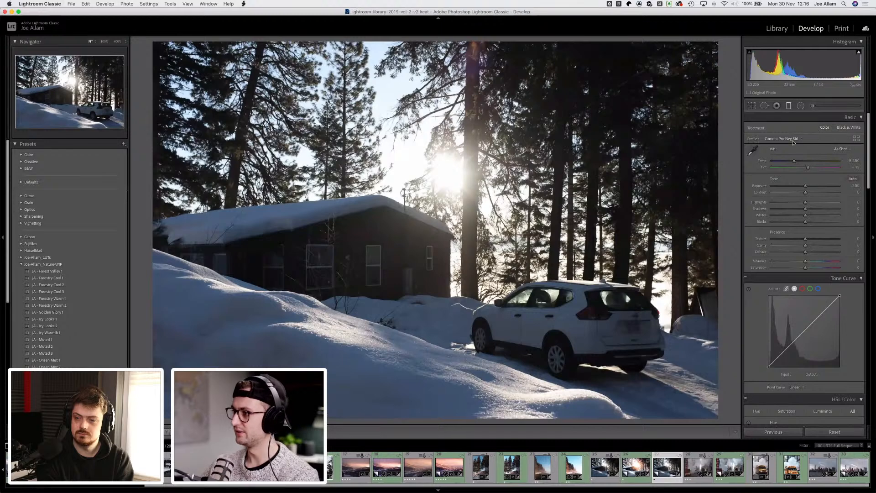
click(792, 141)
click(792, 127)
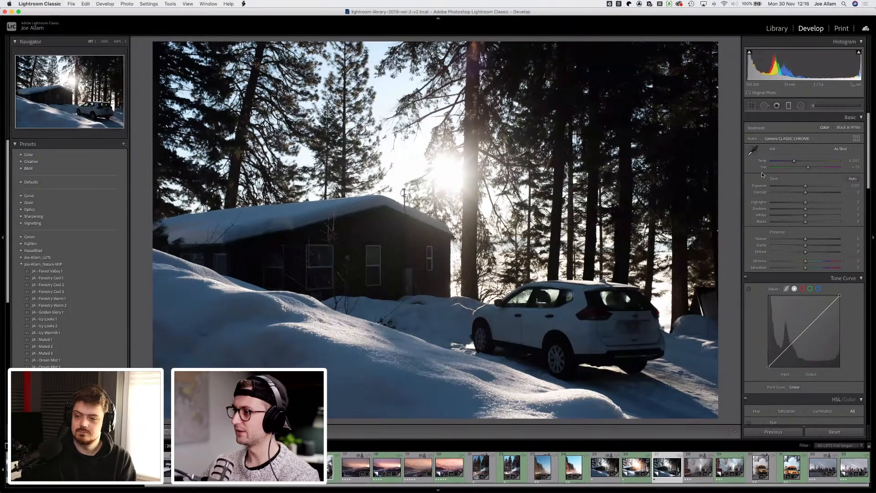
click(791, 139)
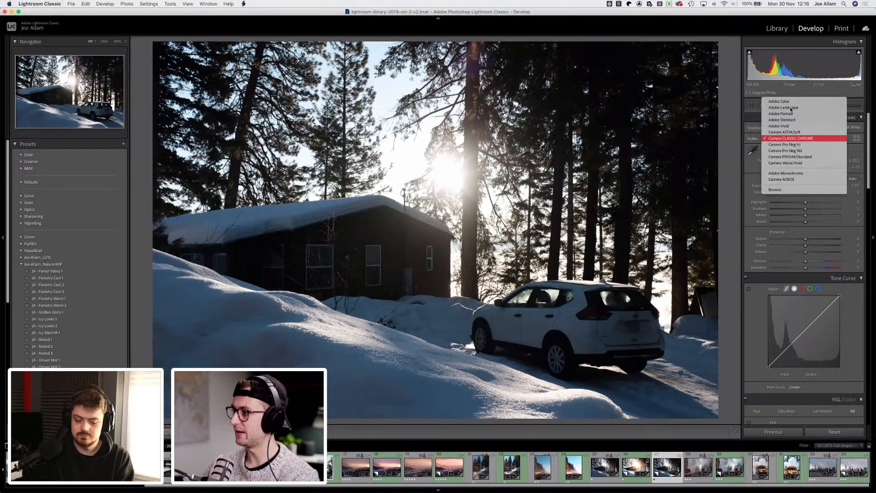
click(791, 102)
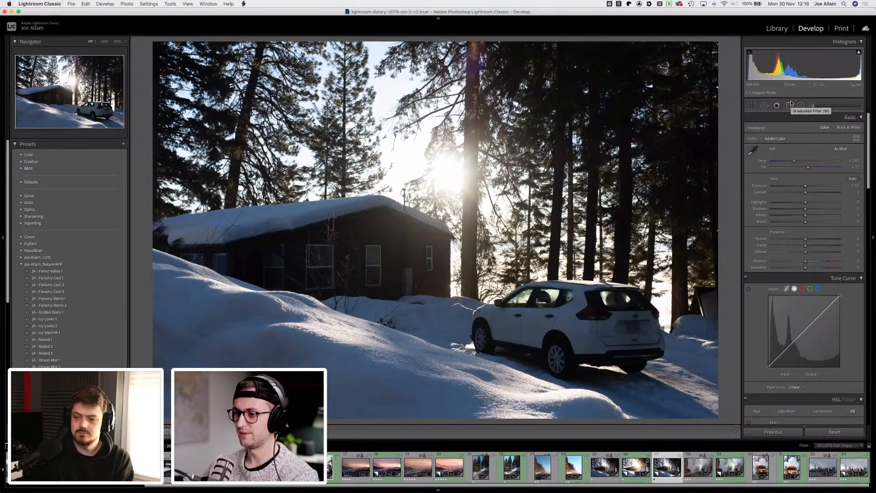
click(779, 139)
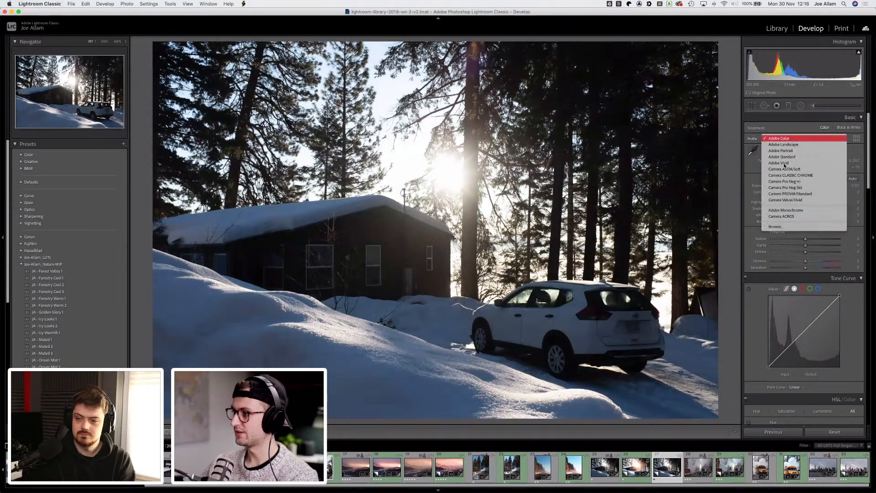
click(781, 176)
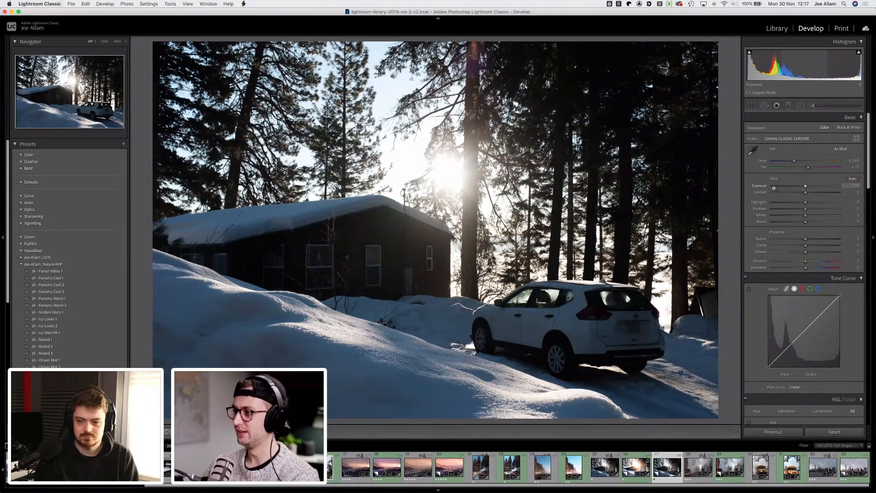
Step: Zoom into the sun flare, then raise exposure to +0.80, lower highlights to -41 and add clarity
click(442, 147)
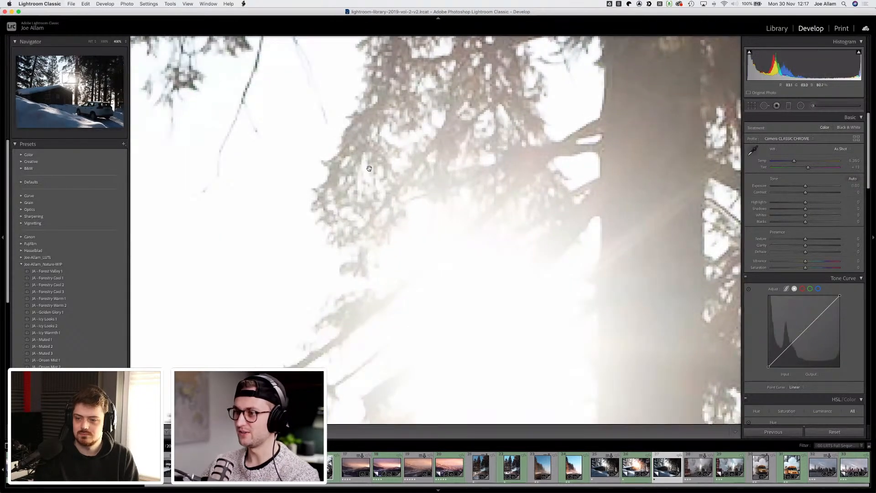
click(460, 181)
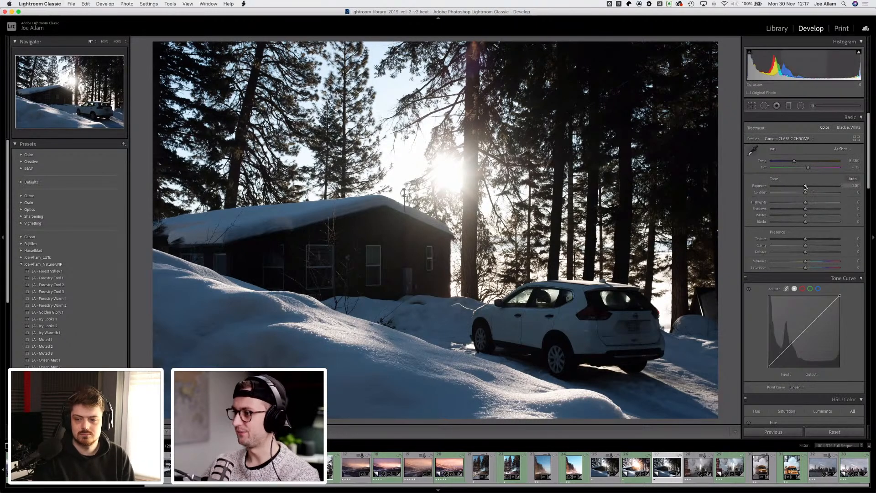
mouse_move(806, 186)
mouse_down()
mouse_move(819, 186)
mouse_move(807, 186)
mouse_up()
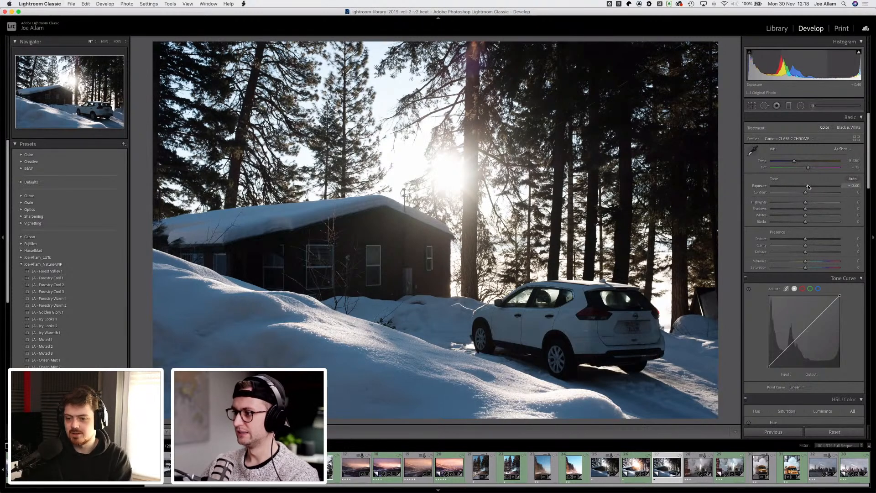
drag(809, 186, 811, 186)
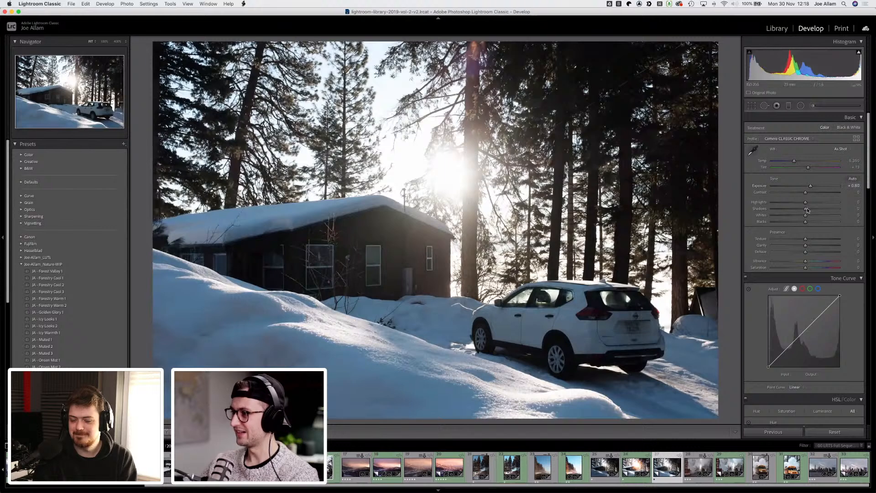
drag(806, 210, 813, 246)
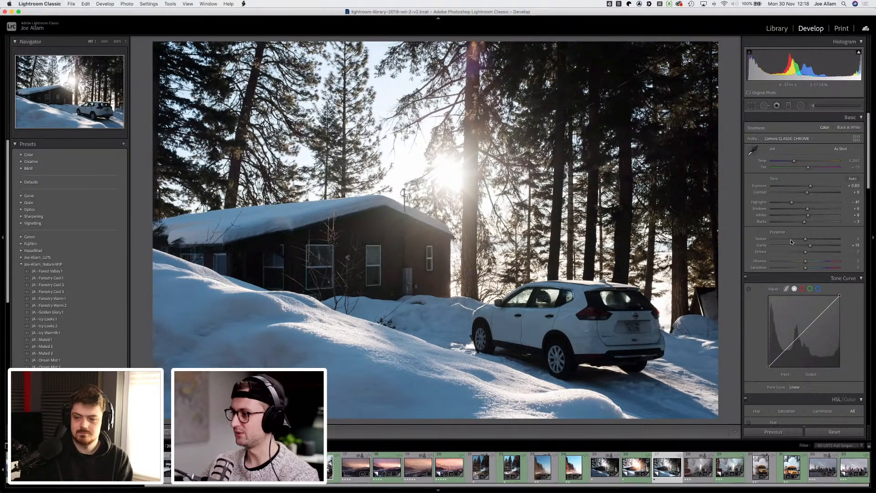
Step: Build an S-shaped tone curve with points in the shadows, midtones and highlights
scroll(749, 256, down, 1)
scroll(754, 255, down, 3)
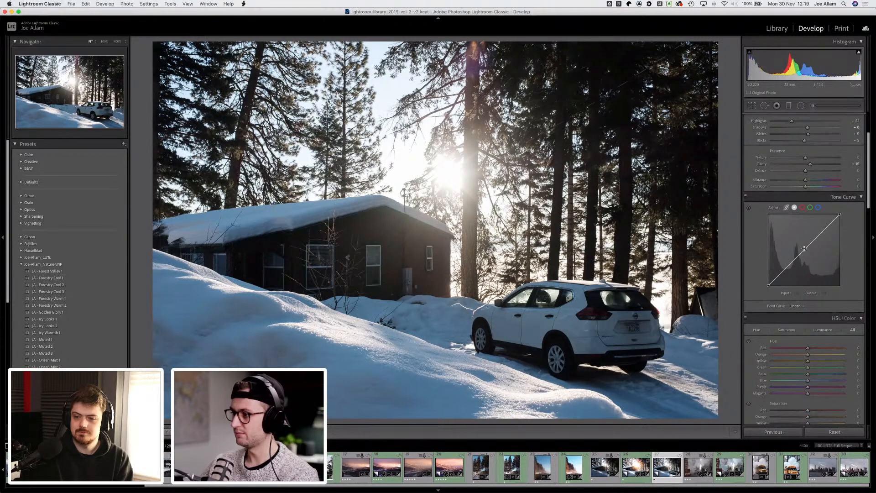
mouse_move(803, 248)
mouse_down()
mouse_move(807, 256)
mouse_move(804, 249)
mouse_up()
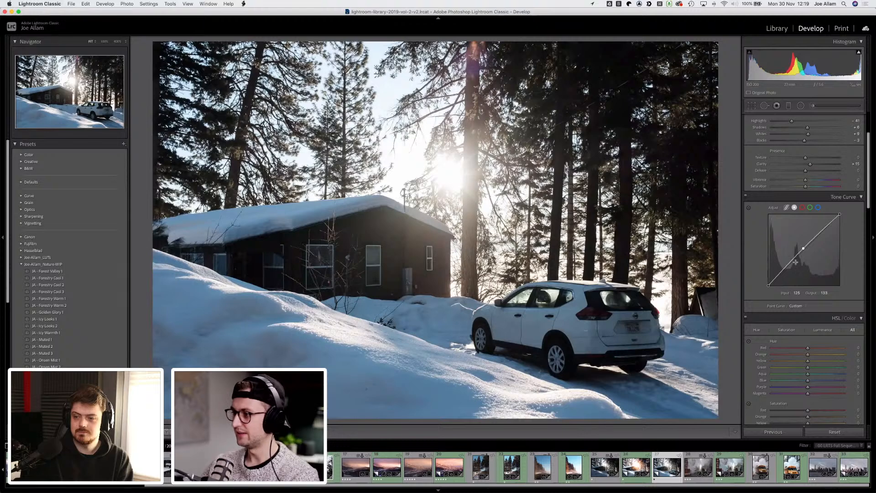
drag(783, 268, 801, 248)
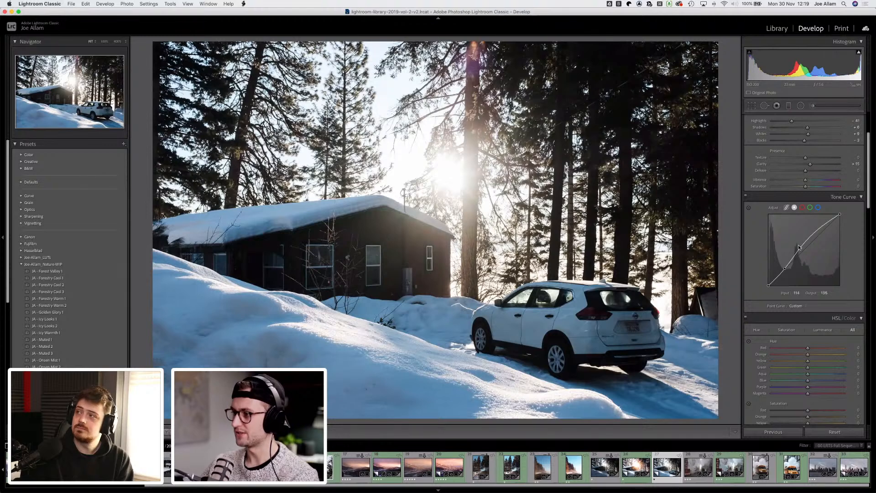
drag(800, 248, 801, 249)
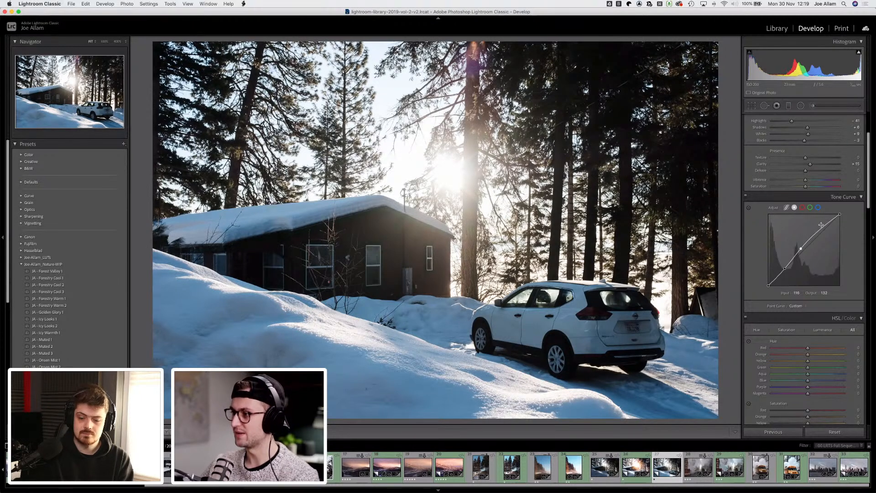
drag(822, 226, 823, 223)
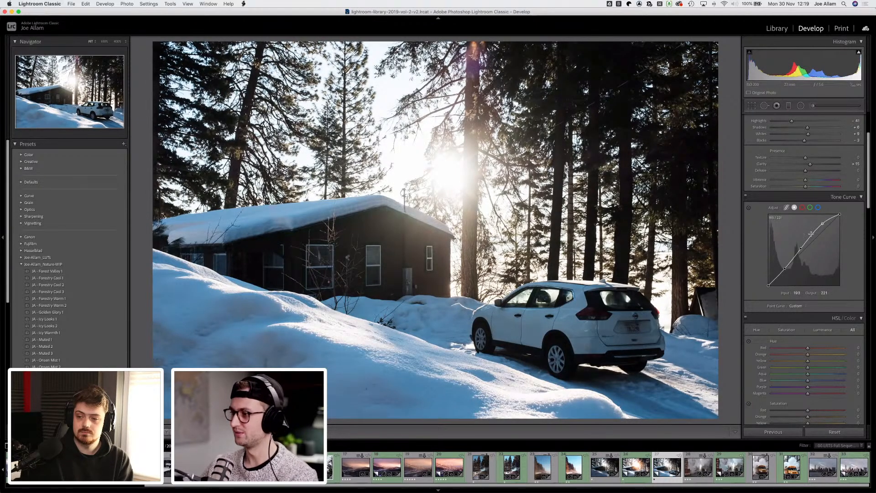
Step: Fine-tune the tone curve's shadow and midtone points to deepen the darks
drag(800, 250, 784, 270)
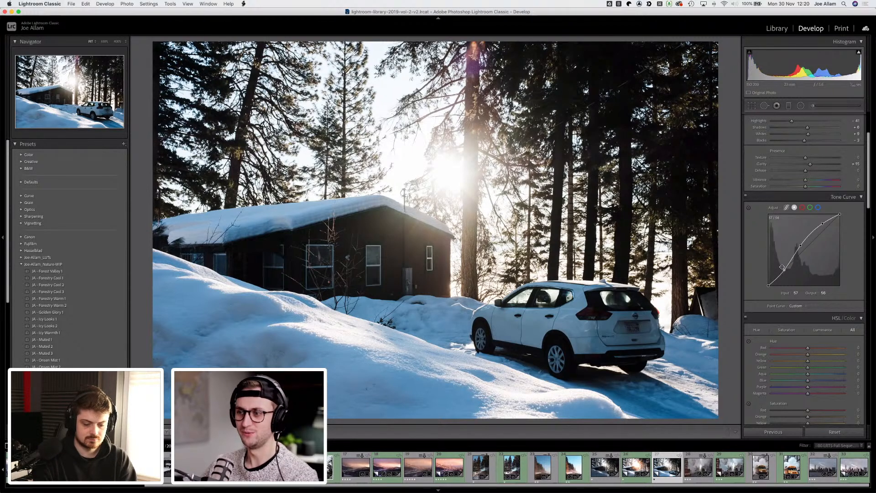
drag(783, 269, 781, 273)
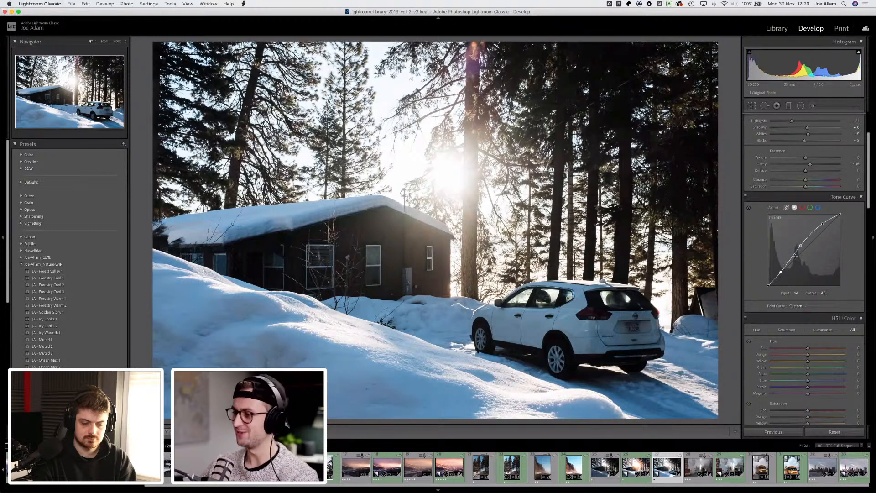
drag(799, 247, 796, 251)
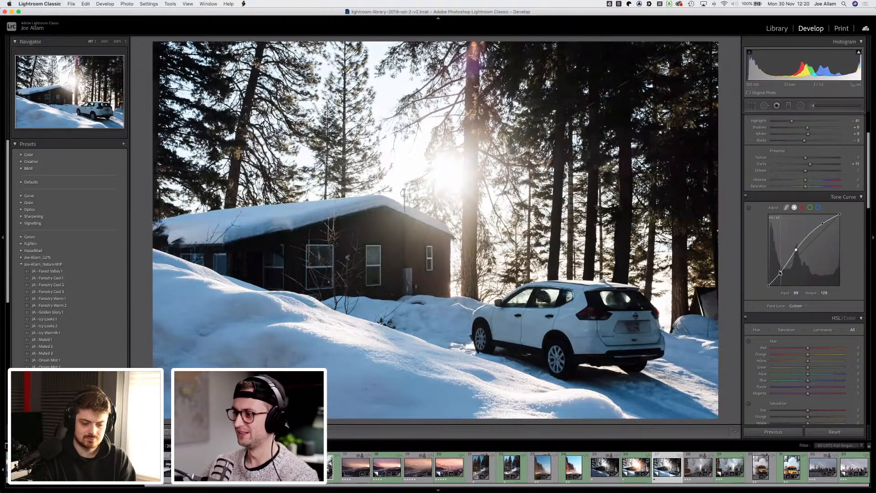
drag(780, 273, 780, 271)
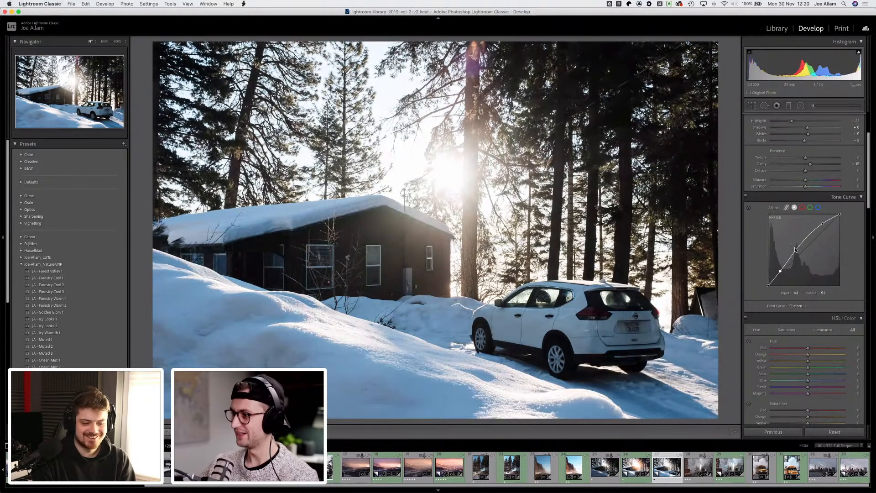
Step: Refine the tone curve's midtone, highlight and shadow points, undoing and redoing the last point curve change to compare
drag(795, 249, 796, 259)
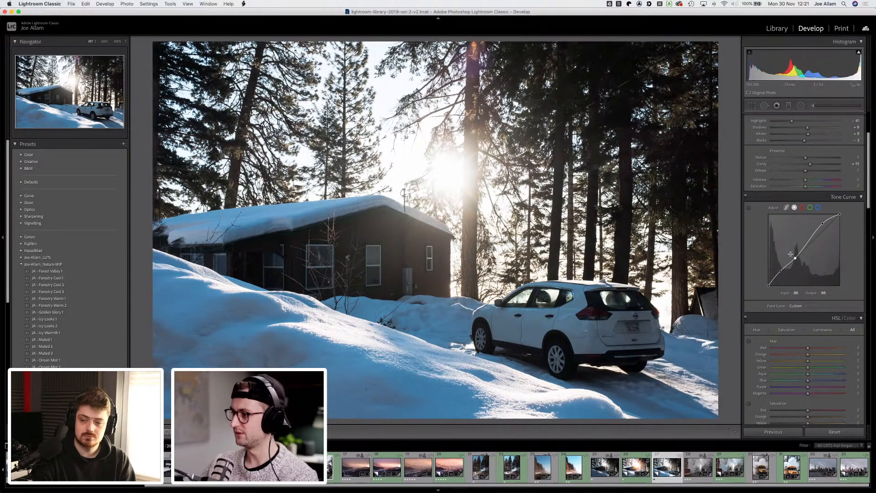
drag(794, 259, 795, 258)
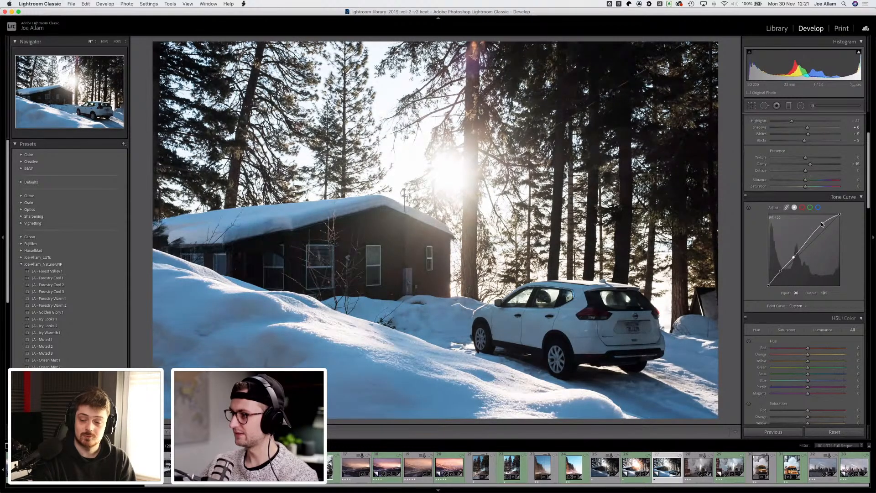
drag(823, 223, 822, 228)
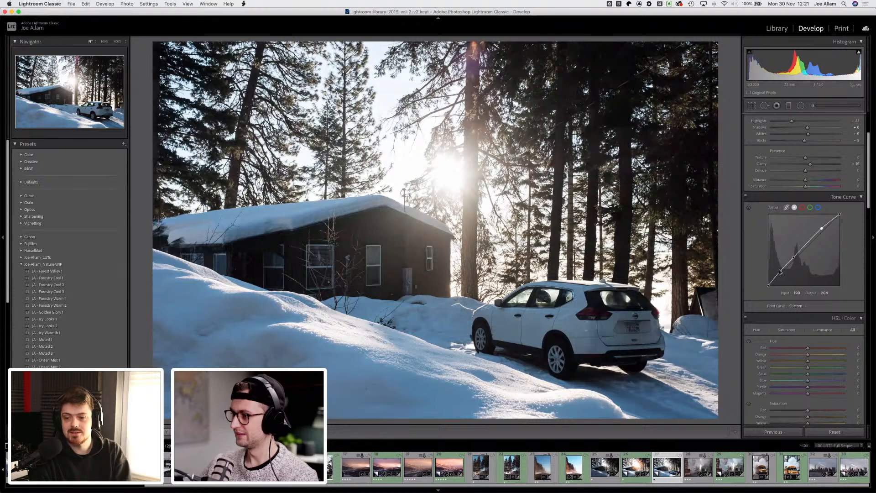
drag(780, 275, 780, 275)
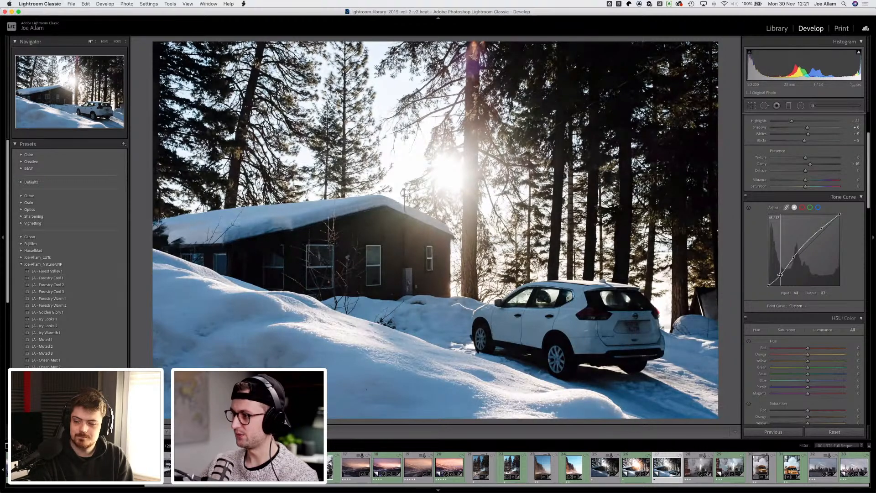
drag(820, 230, 820, 227)
key(super+z)
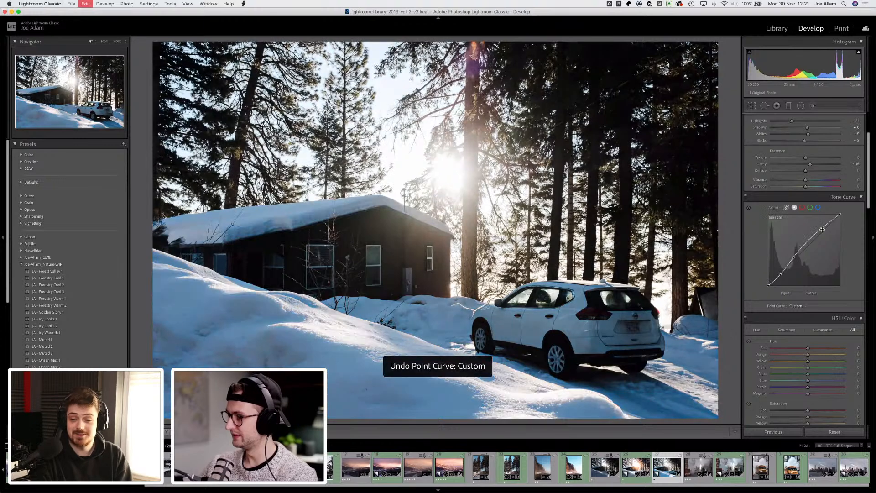
key(super+shift+z)
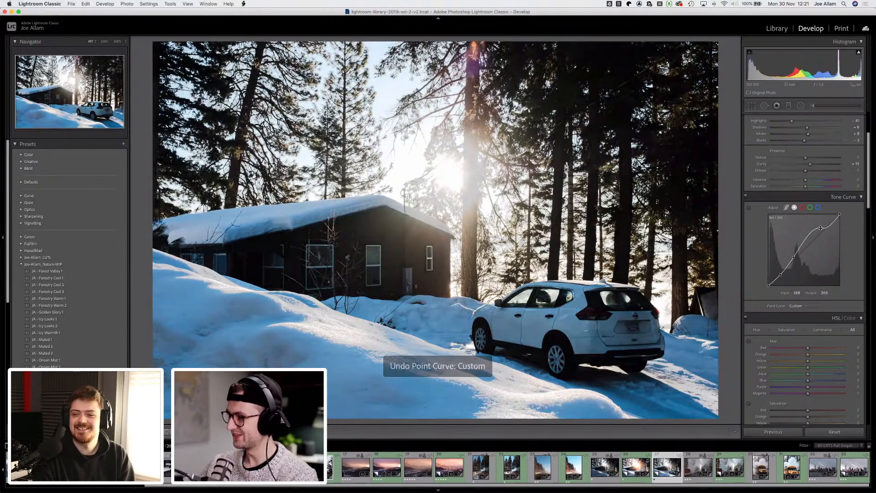
key(super+z)
drag(822, 229, 822, 229)
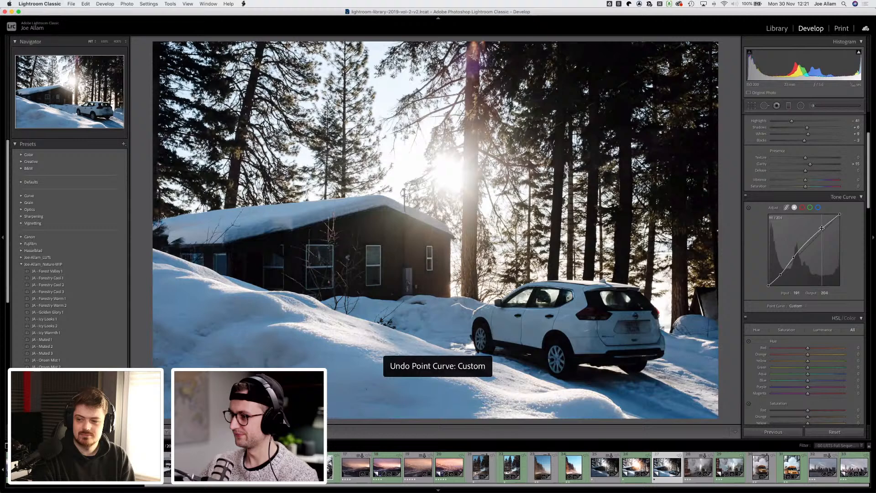
Step: Lower the blue channel curve's midpoint to output 108 at input 120, then compare before and after
click(803, 208)
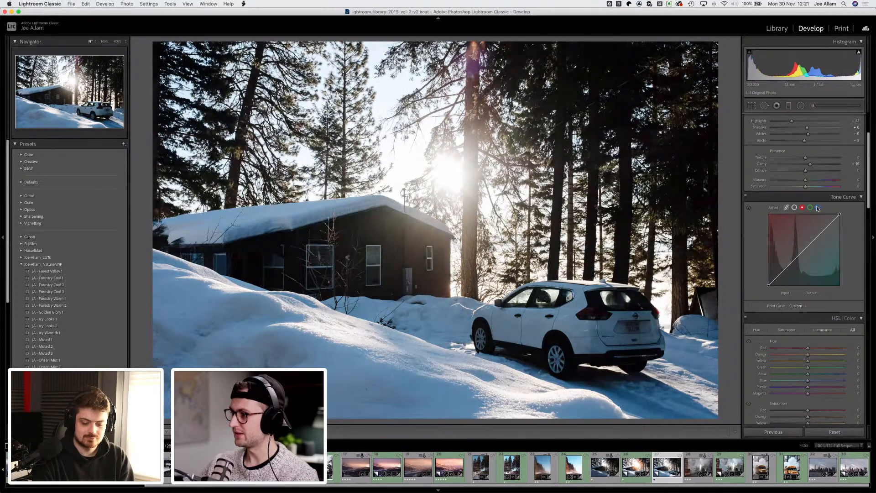
click(819, 208)
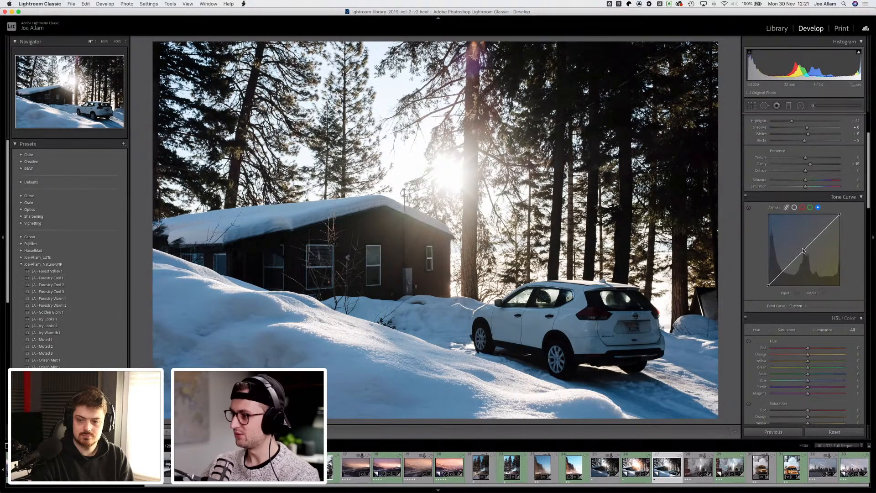
drag(801, 254, 803, 257)
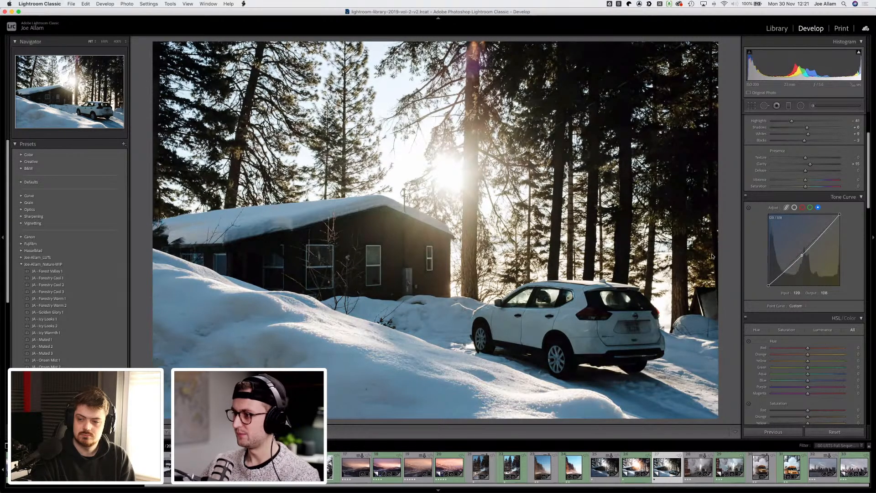
key(backslash)
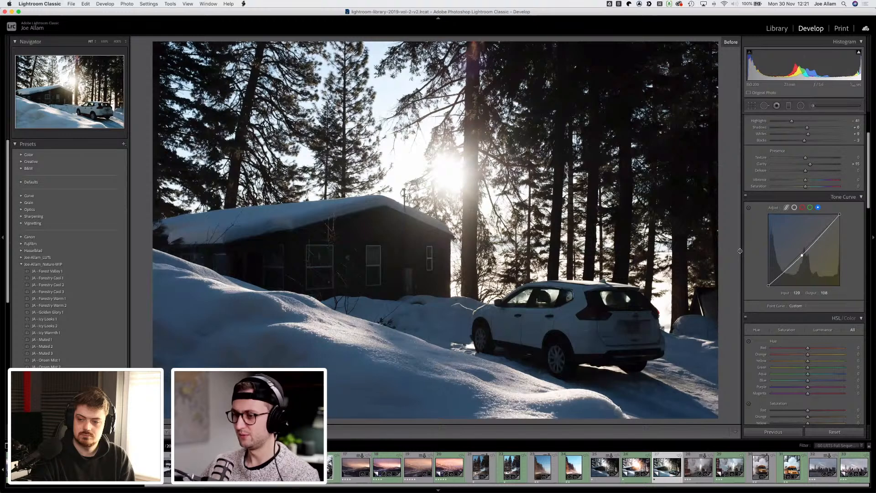
key(backslash)
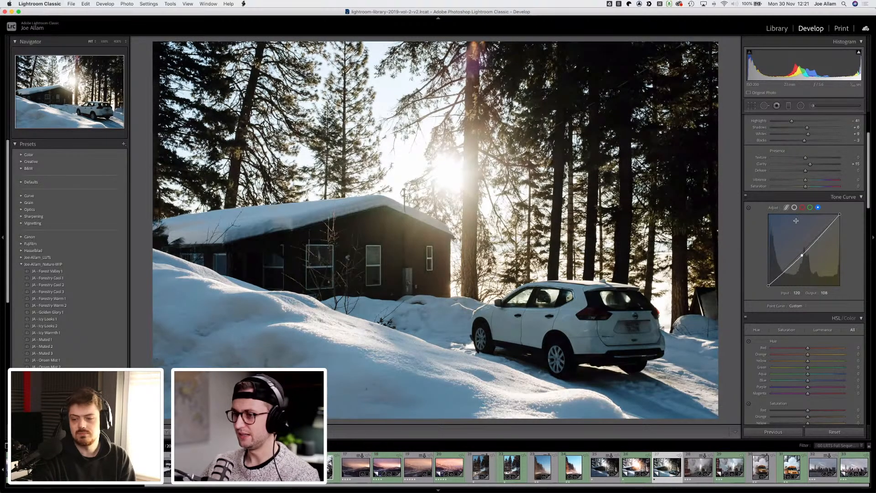
Step: Lower the green channel curve's midpoint to output 113 at input 118 to add a magenta tint
click(811, 207)
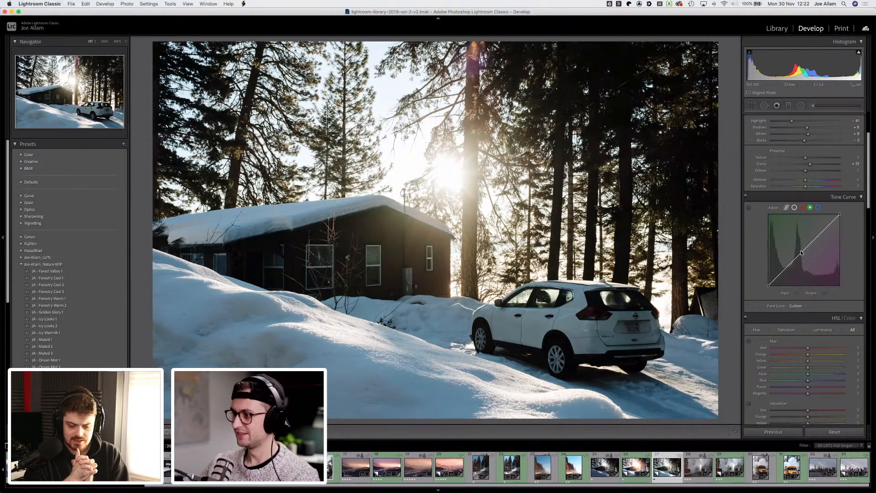
drag(801, 251, 802, 255)
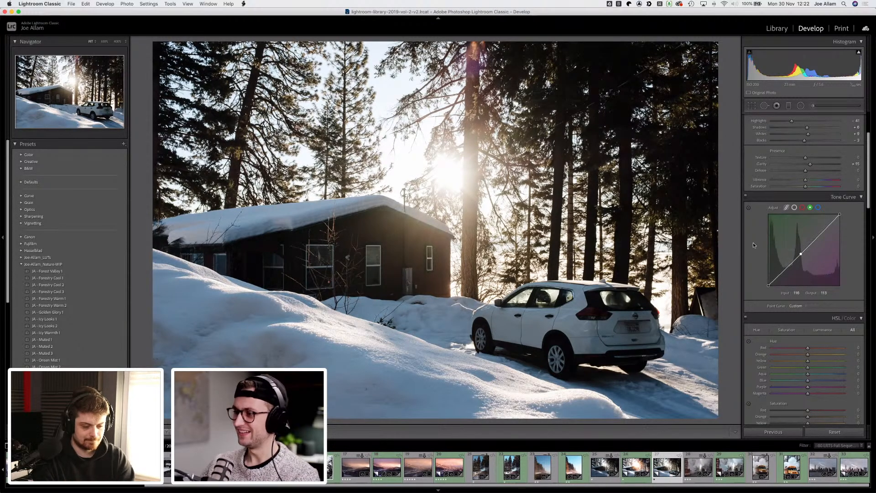
Step: Reduce the aqua and blue saturation and adjust the blue luminance using targeted adjustments on the shadowed snow
scroll(753, 242, down, 5)
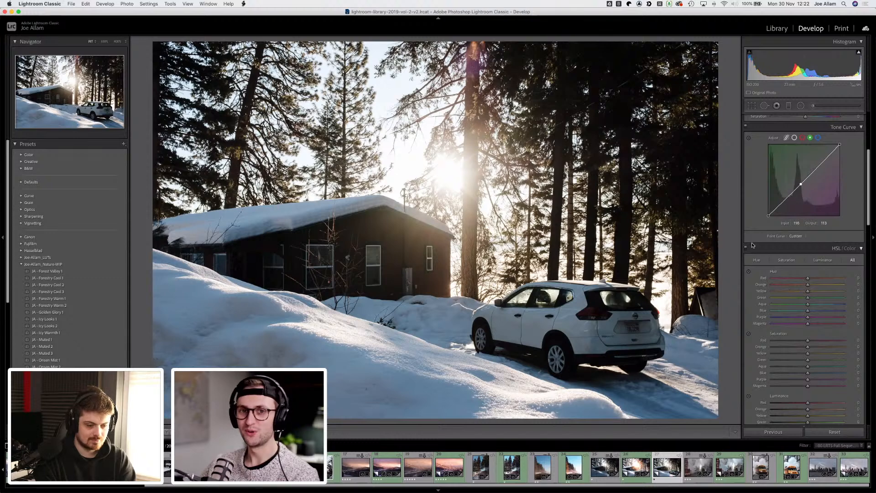
scroll(753, 245, down, 8)
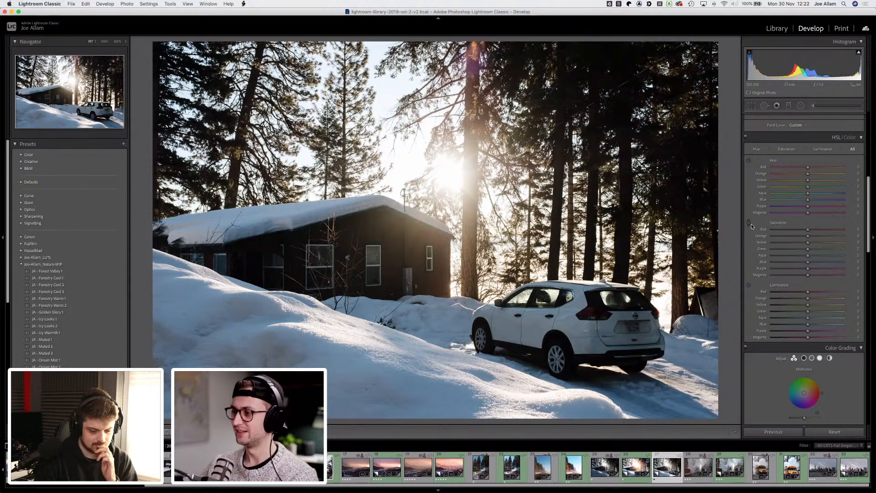
scroll(753, 223, down, 5)
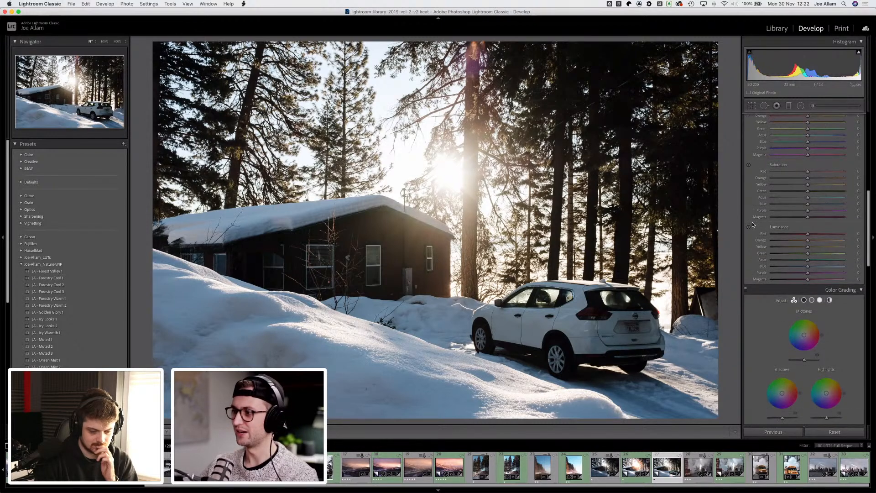
scroll(753, 224, down, 1)
scroll(752, 222, up, 7)
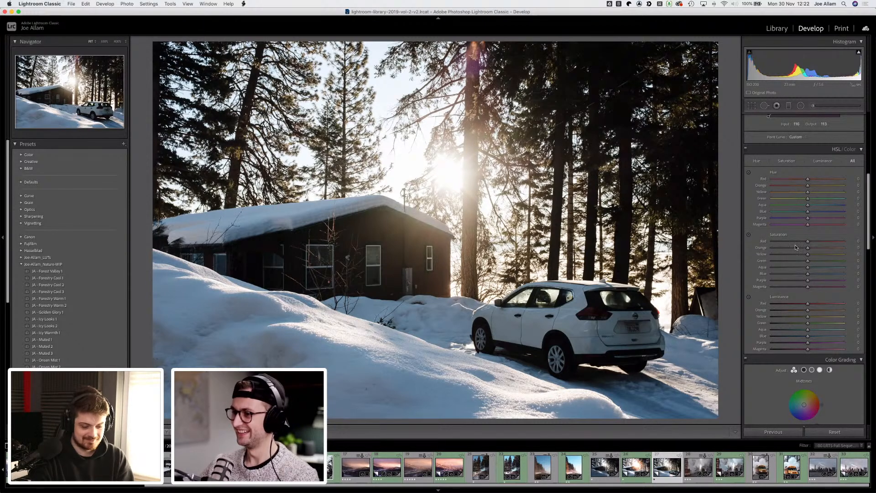
click(749, 235)
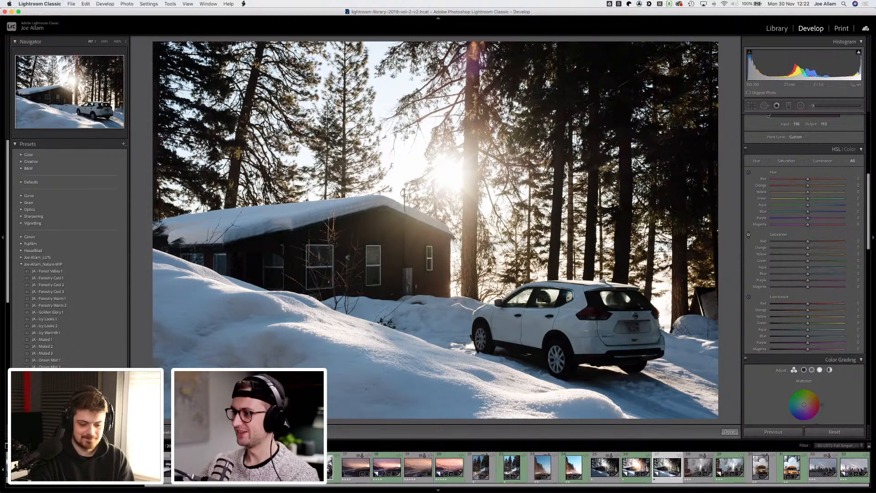
drag(338, 359, 337, 380)
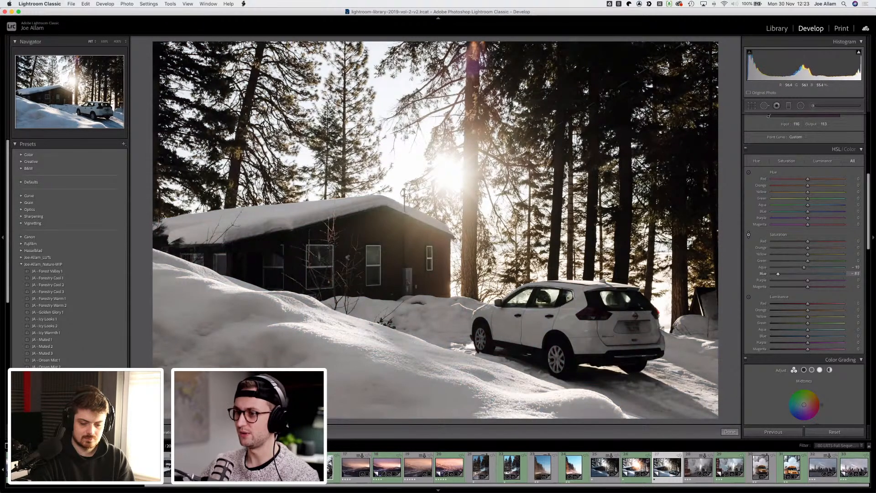
drag(339, 357, 340, 356)
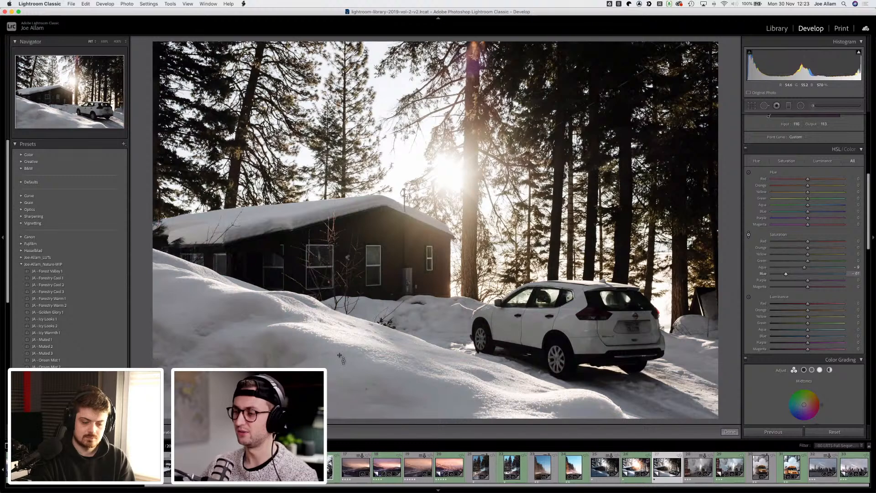
click(748, 297)
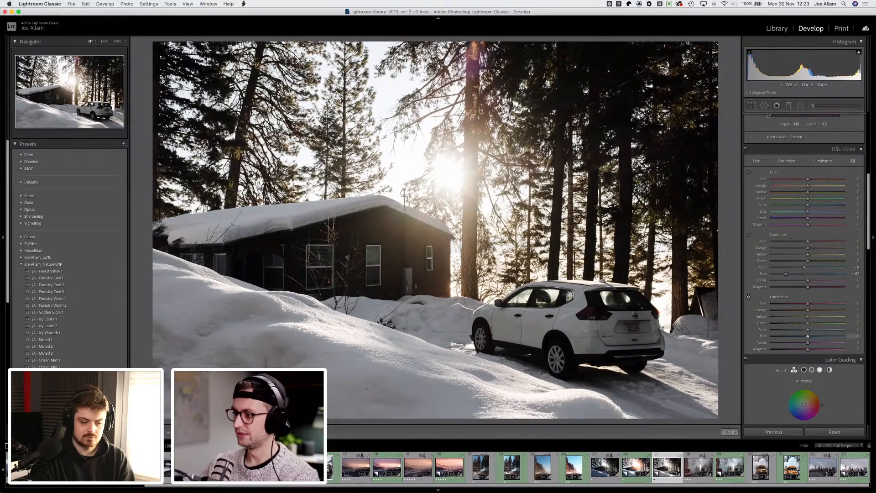
mouse_move(366, 388)
mouse_down()
mouse_move(366, 410)
mouse_move(366, 398)
mouse_up()
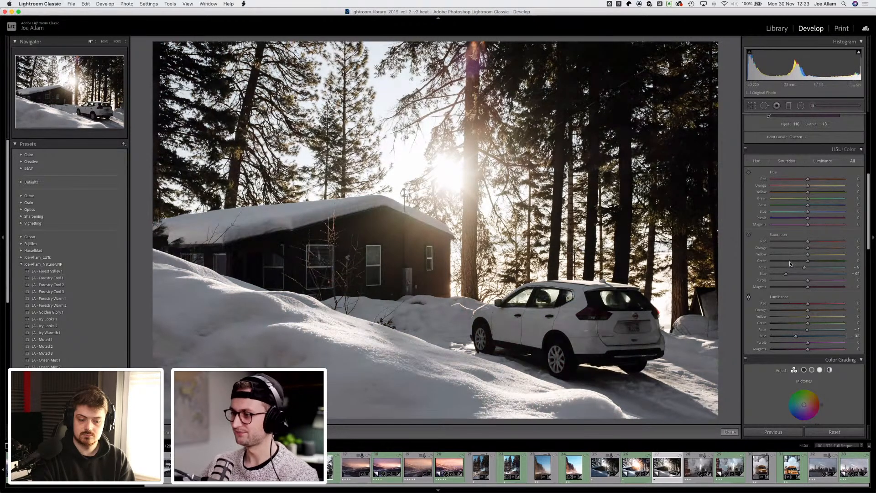
Step: Enable Profile Corrections in the Lens Corrections settings
scroll(749, 260, down, 10)
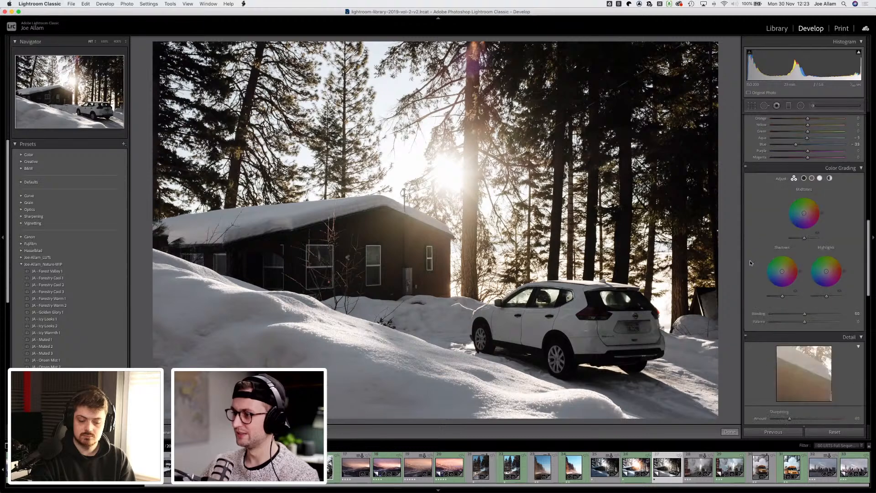
scroll(751, 261, down, 2)
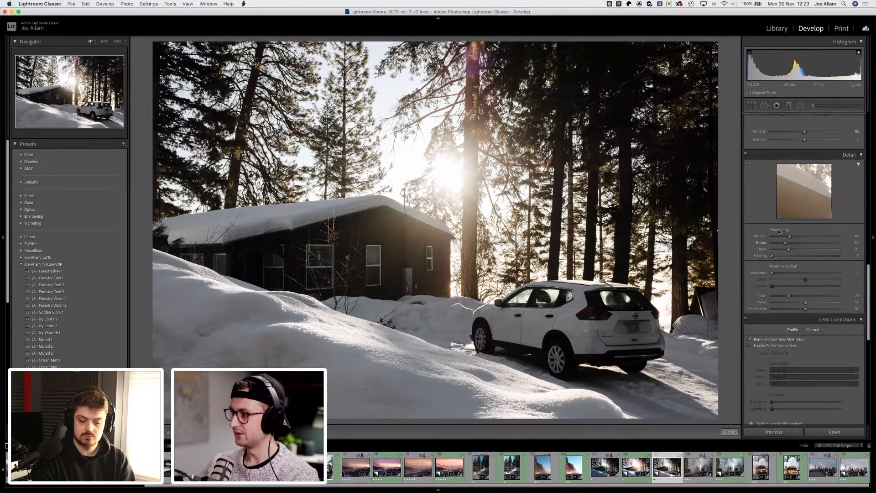
scroll(762, 238, up, 8)
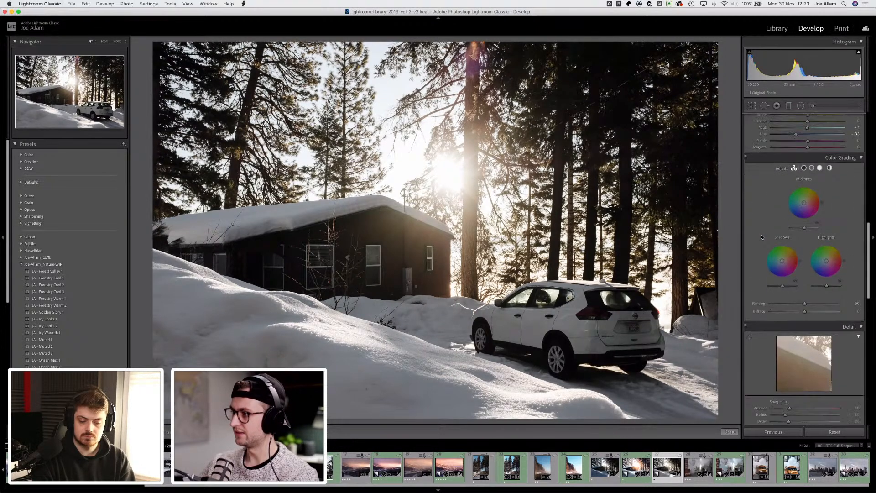
scroll(760, 301, down, 9)
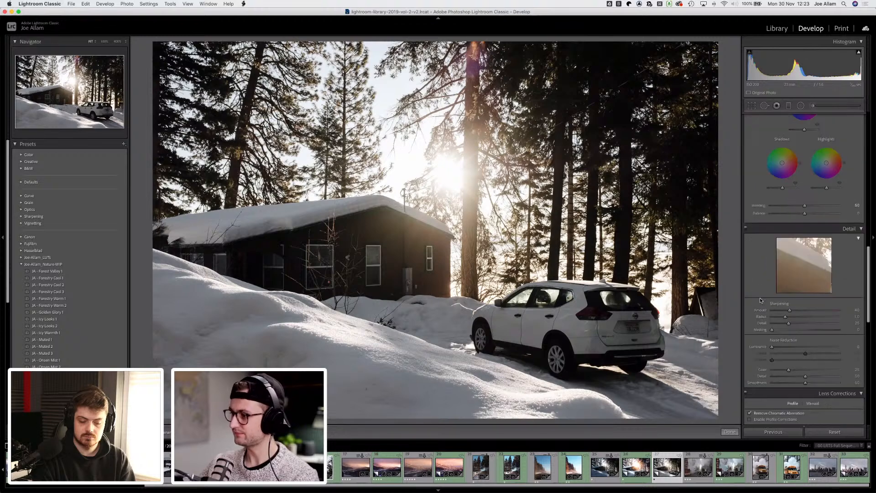
scroll(753, 289, down, 4)
scroll(752, 289, down, 6)
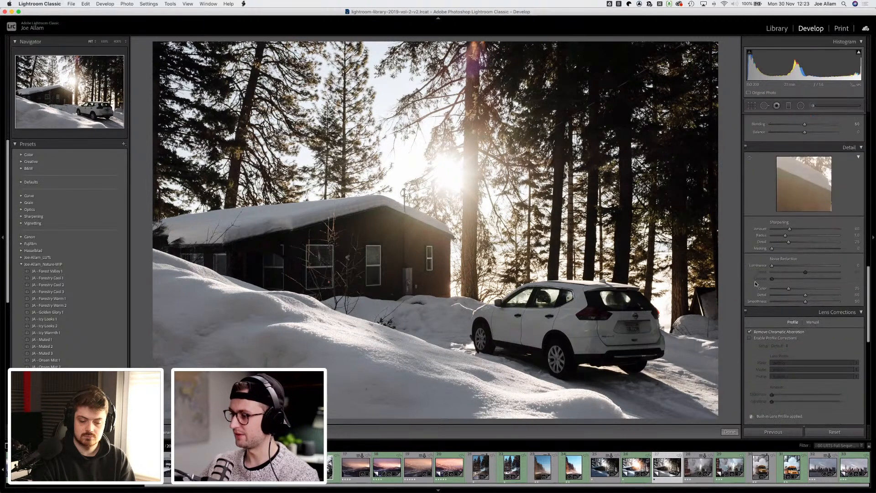
scroll(753, 281, down, 2)
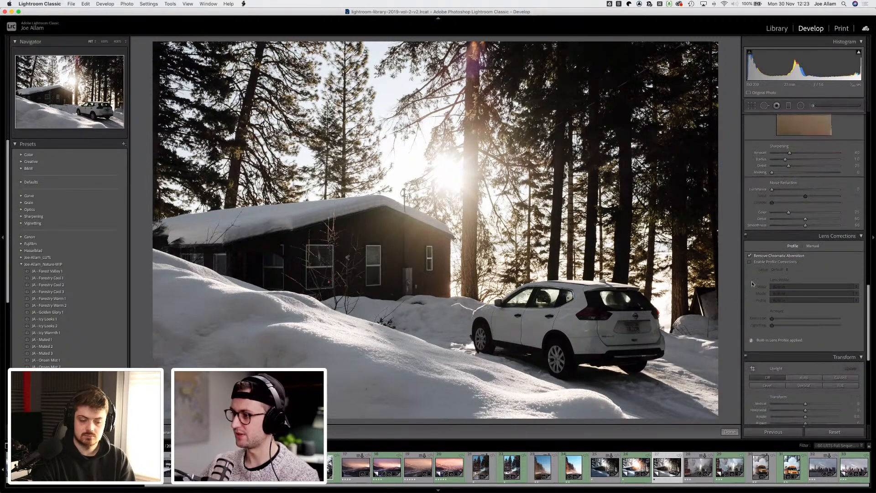
scroll(752, 280, down, 3)
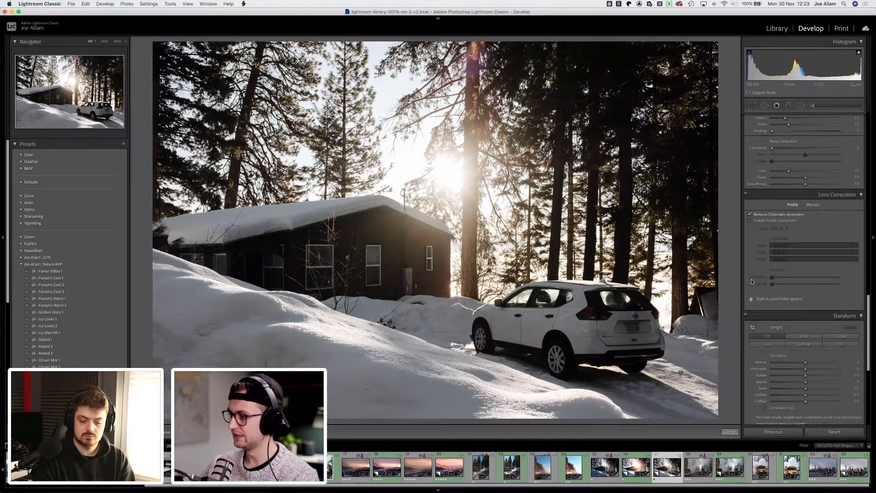
click(758, 214)
click(758, 214)
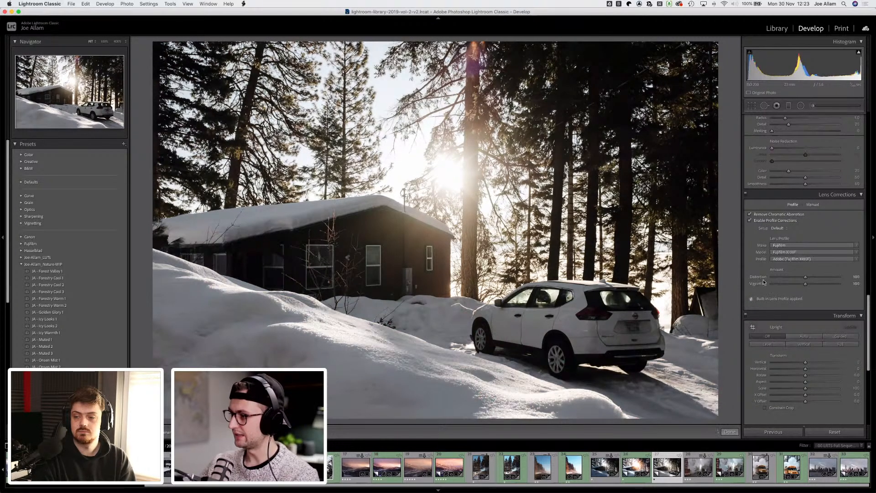
Step: Turn on Constrain Crop and apply Auto Upright in the Transform settings
scroll(766, 286, down, 3)
click(780, 364)
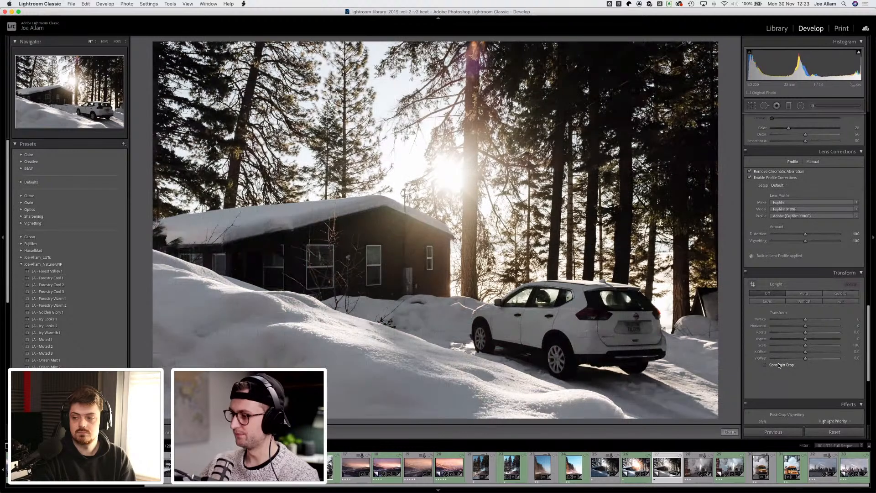
click(801, 292)
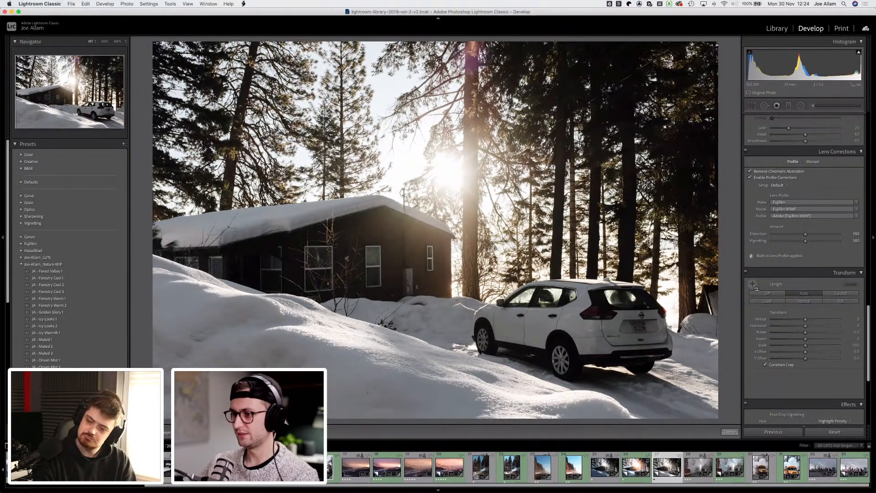
Step: Use Guided Upright to draw two vertical guides along the cabin's corner and left wall
click(752, 285)
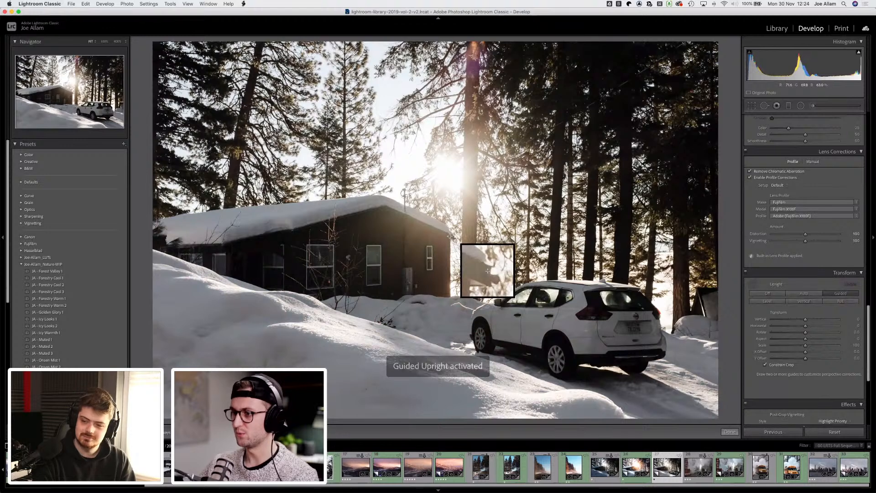
drag(450, 236, 451, 393)
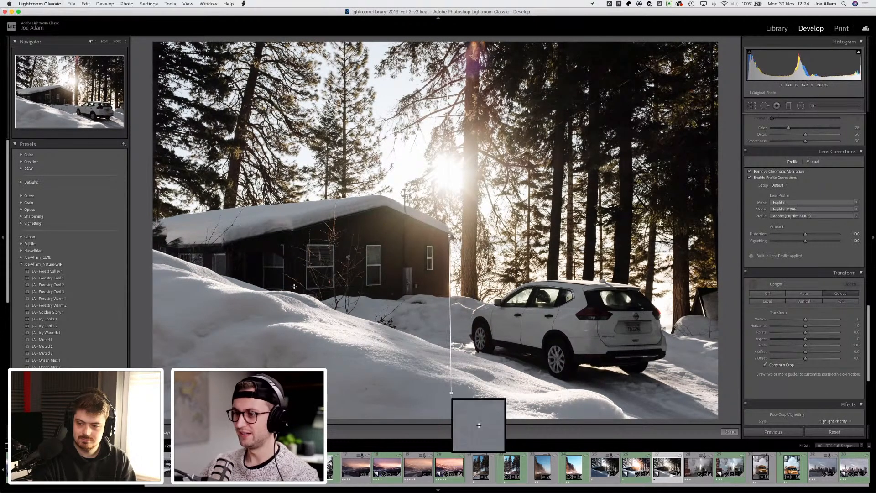
drag(231, 264, 232, 361)
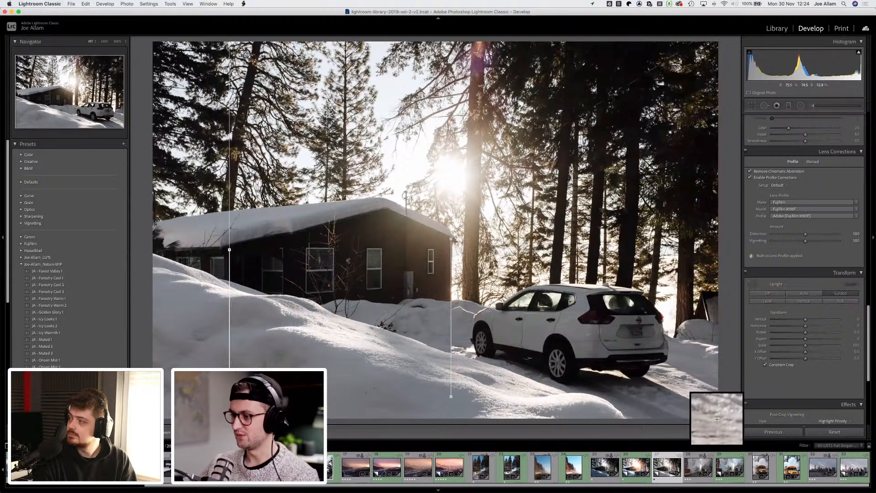
Step: Add horizontal Guided Upright guides along the snow line and the cabin's roof base, then leave the tool
drag(681, 384, 574, 386)
drag(367, 384, 320, 380)
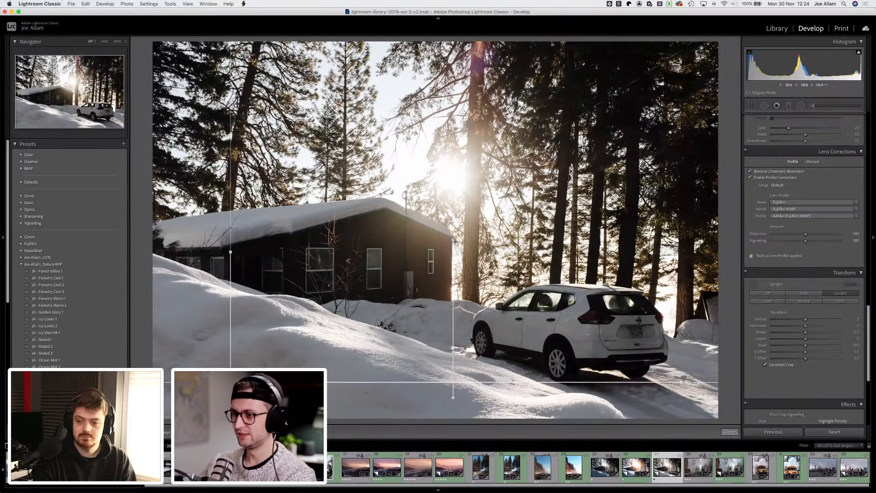
drag(234, 251, 647, 247)
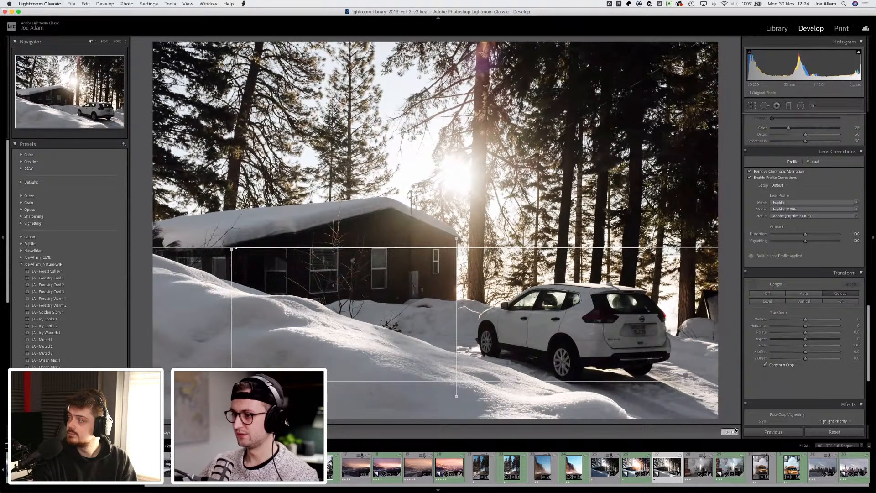
key(d)
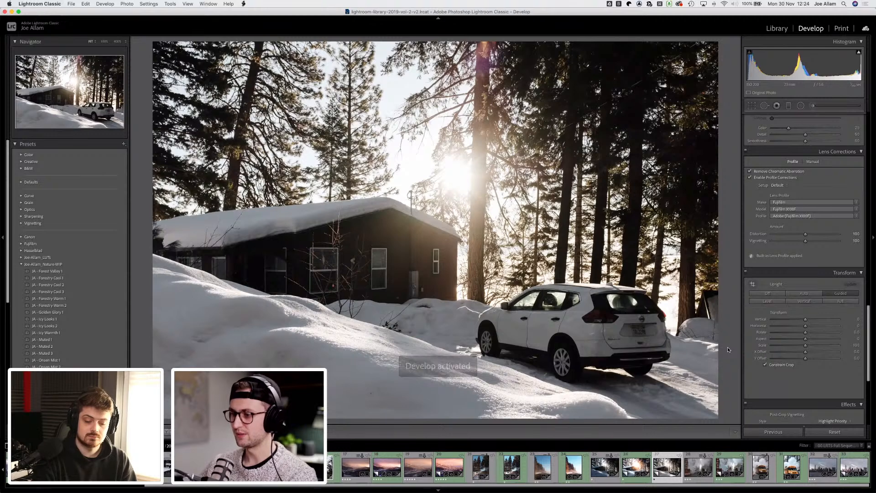
Step: Compare the before and after views and add a small amount of grain in the Effects settings
key(backslash)
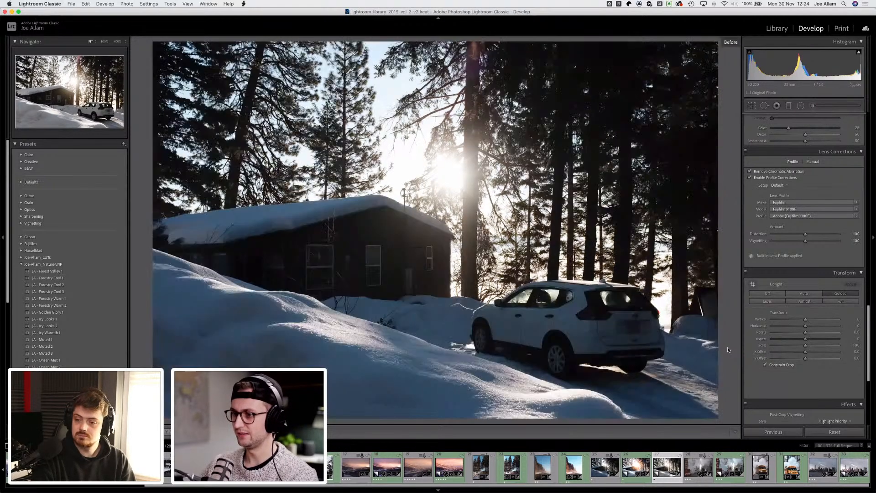
key(backslash)
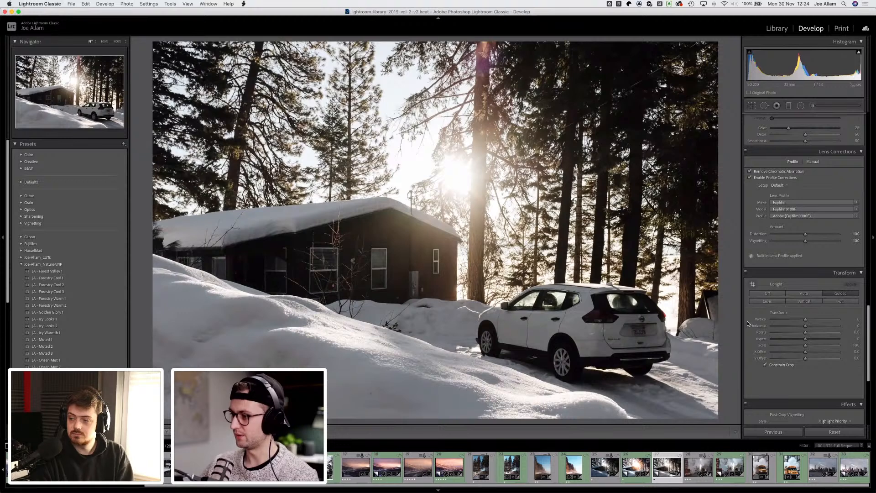
scroll(747, 321, down, 6)
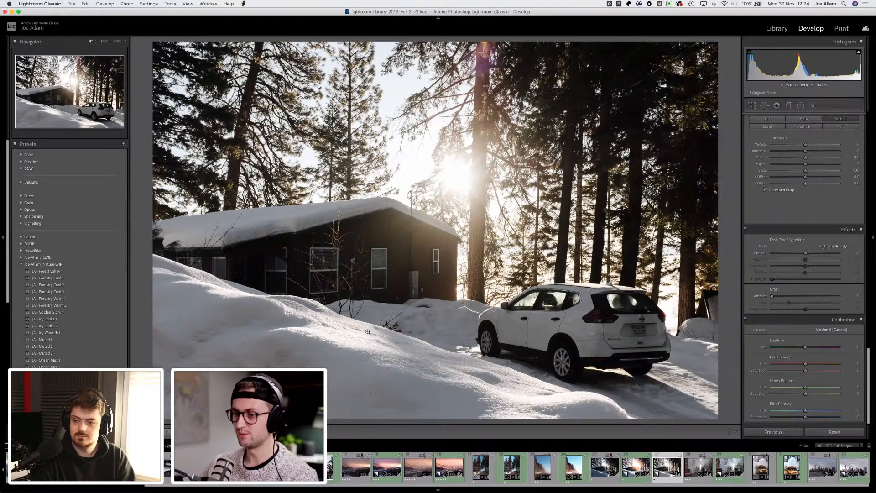
drag(773, 296, 779, 303)
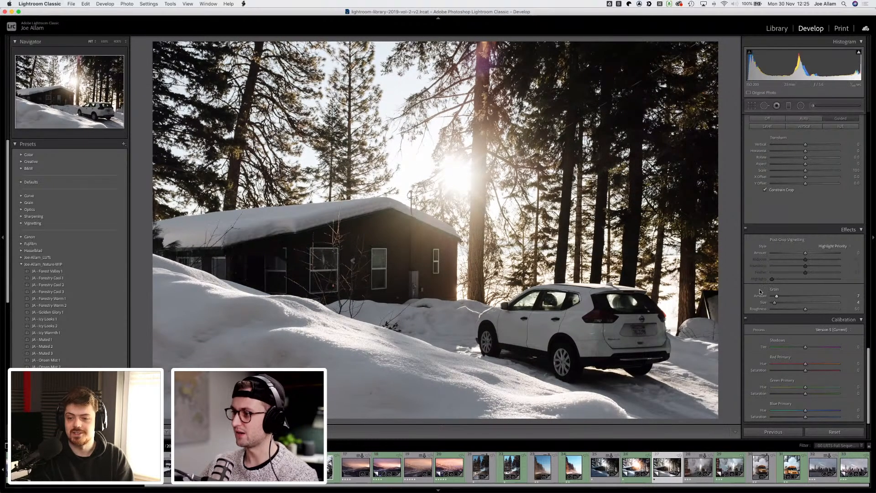
scroll(760, 292, up, 3)
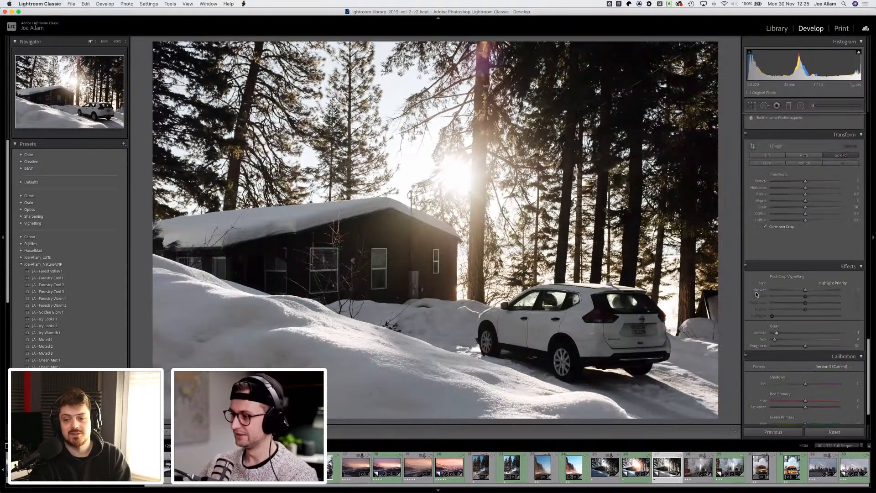
scroll(756, 293, down, 3)
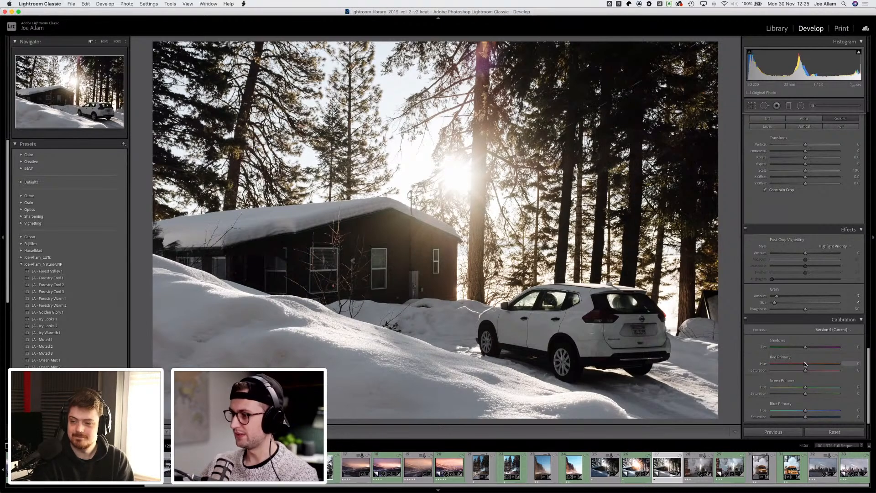
Step: Shift the red, green and blue primary hues in the Calibration settings
drag(805, 364, 809, 364)
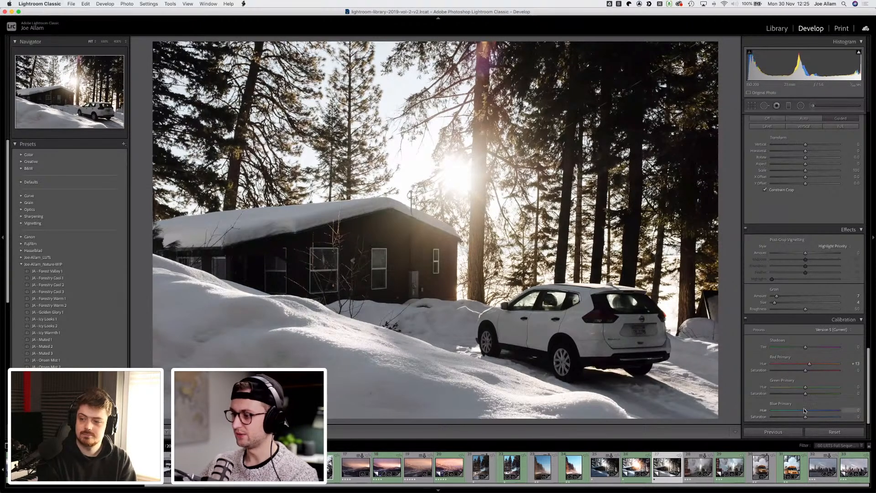
drag(806, 411, 817, 388)
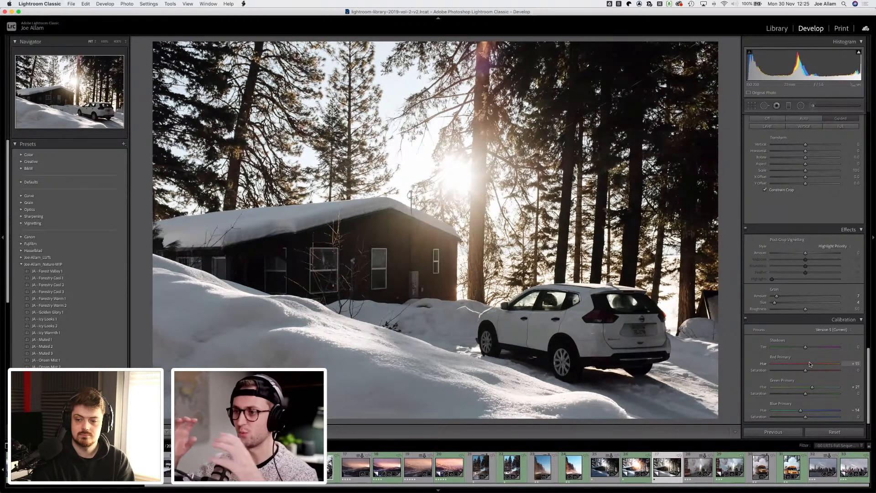
scroll(754, 353, up, 3)
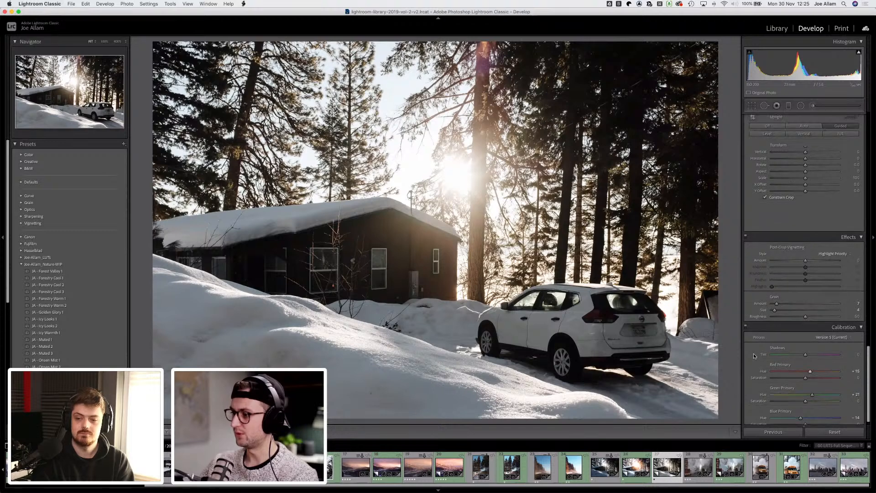
scroll(753, 351, up, 10)
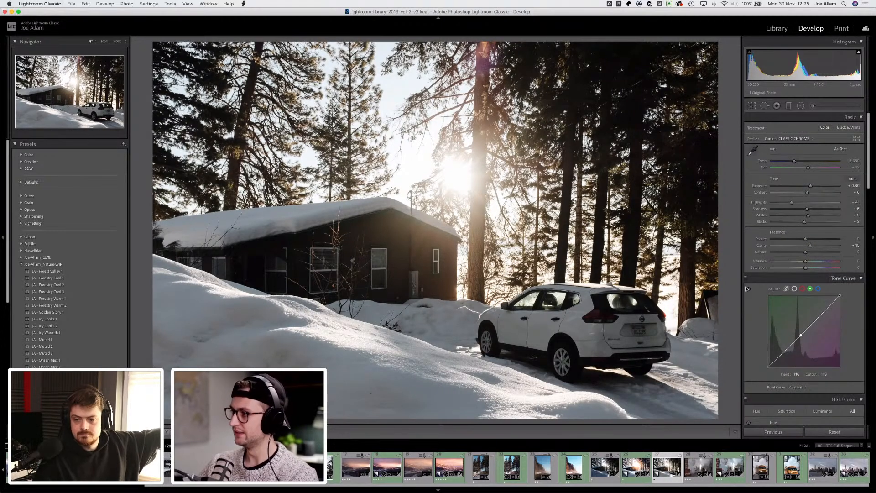
Step: Adjust the contrast and highlights in the Basic tone settings
scroll(785, 261, down, 3)
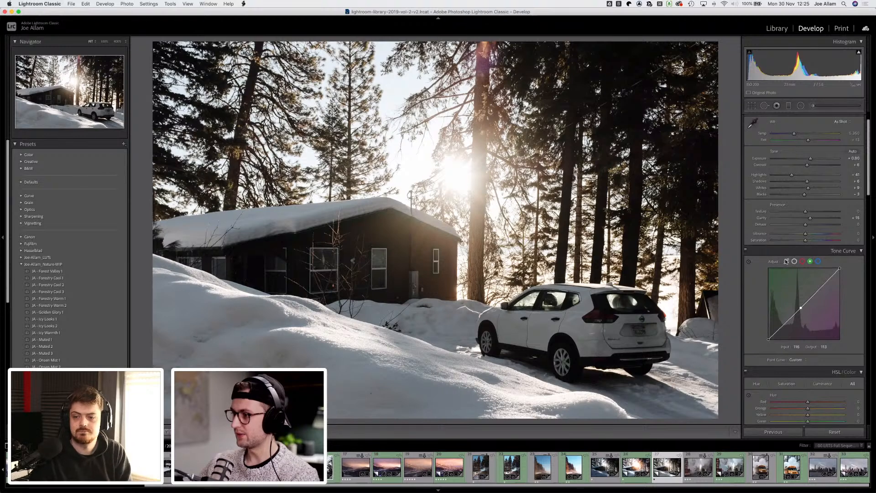
click(786, 261)
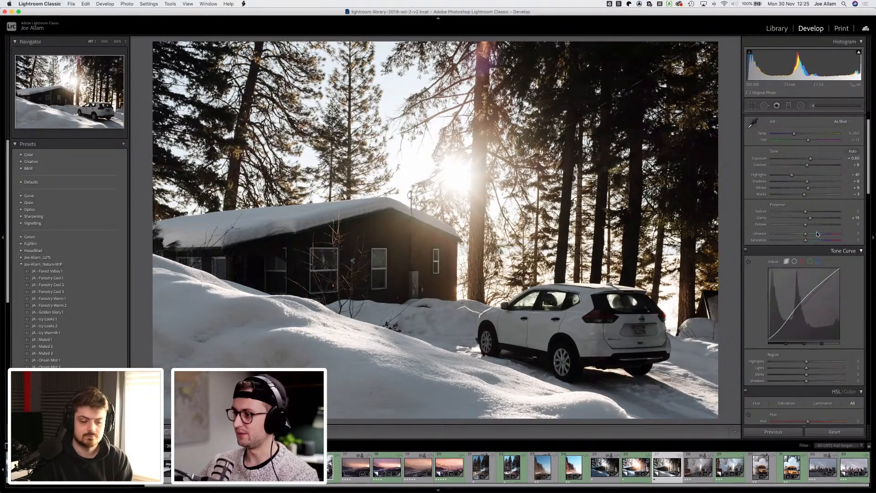
click(786, 262)
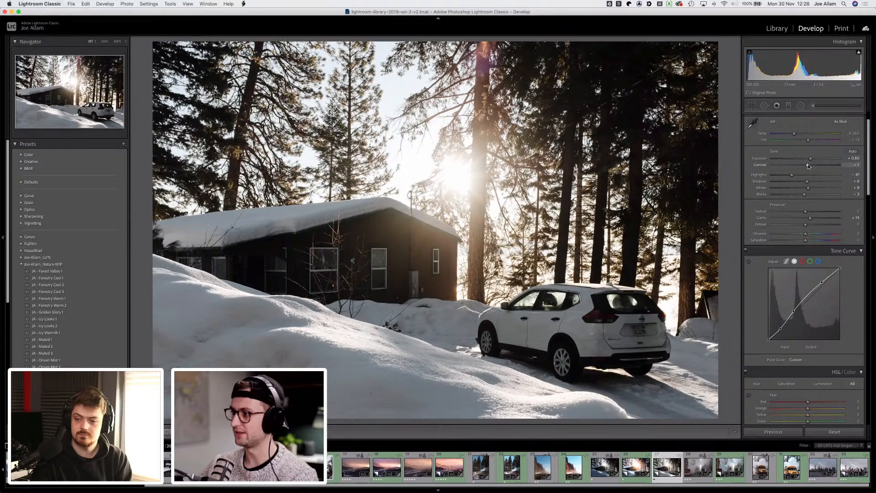
mouse_move(808, 164)
mouse_down()
mouse_move(800, 195)
mouse_move(811, 188)
mouse_move(802, 195)
mouse_move(791, 175)
mouse_move(801, 176)
mouse_up()
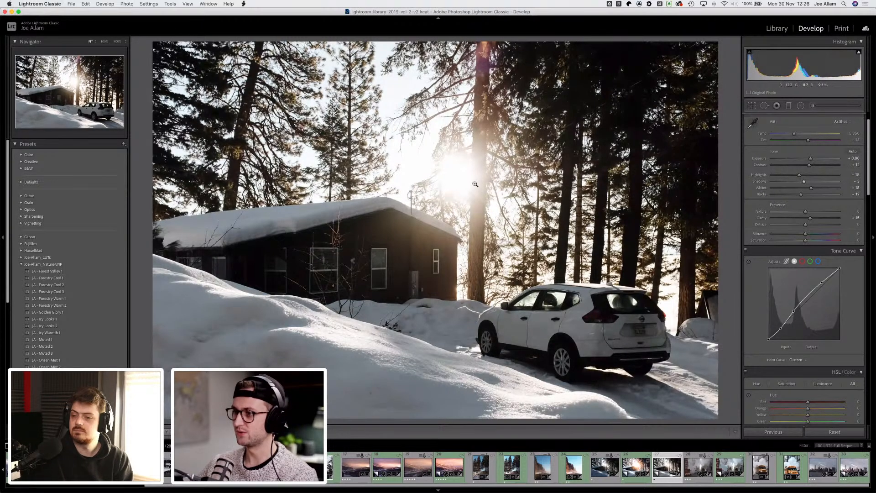
Step: Draw an inverted radial filter centred on the sun, extending down towards the car
click(801, 106)
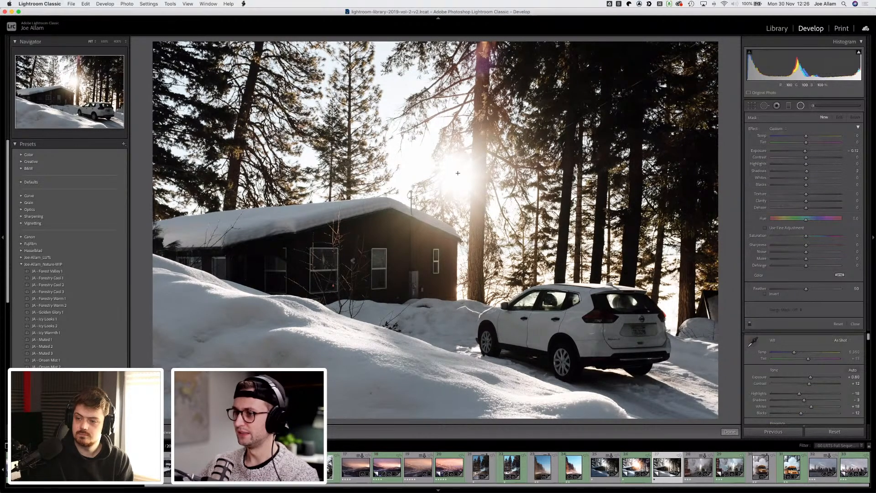
drag(458, 172, 634, 316)
drag(458, 173, 459, 175)
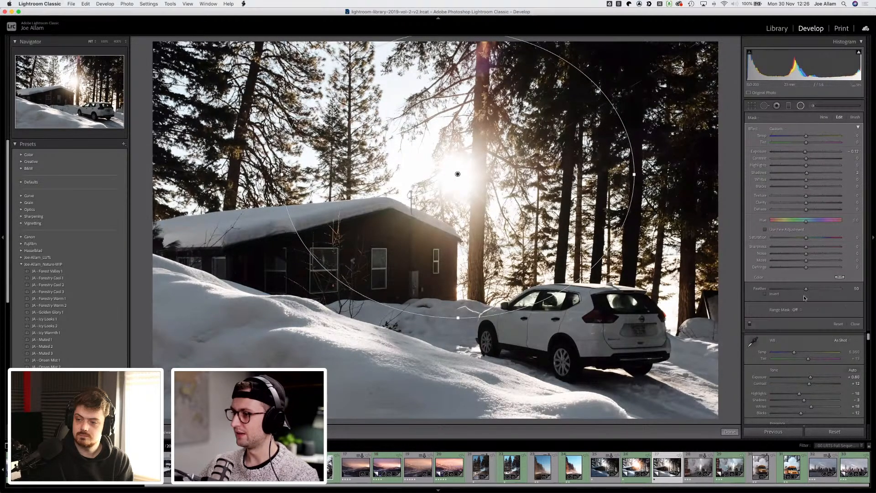
click(772, 294)
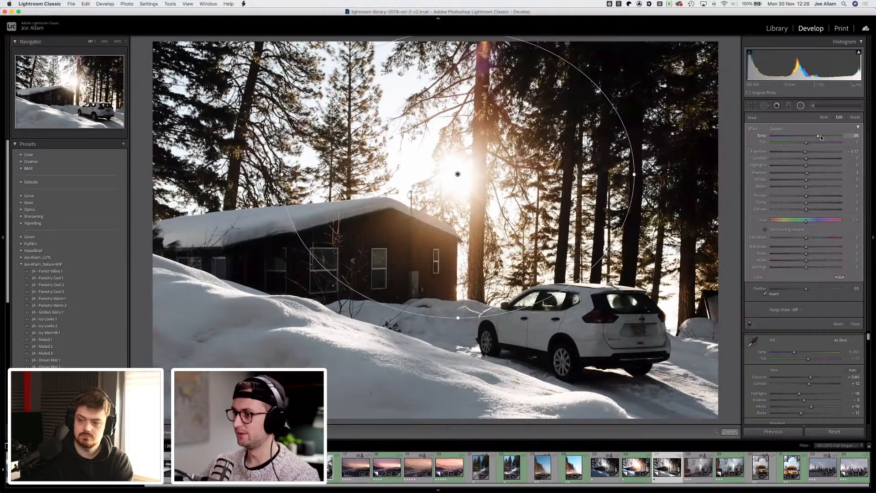
Step: Set the radial filter's temperature to 61, highlights to 30 and shadows to -21, lowering its contrast slightly
drag(821, 138, 825, 136)
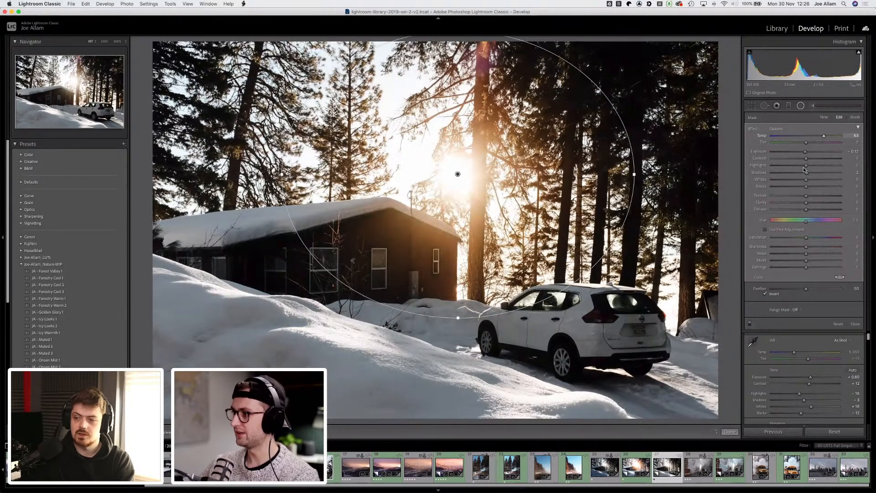
mouse_move(806, 165)
mouse_down()
mouse_move(820, 166)
mouse_move(798, 171)
mouse_up()
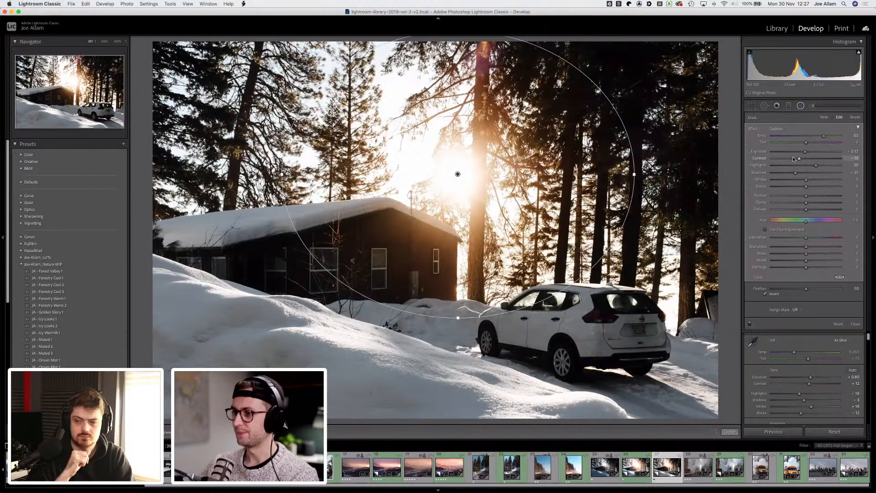
mouse_move(806, 159)
mouse_down()
mouse_move(823, 159)
mouse_move(797, 159)
mouse_move(839, 159)
mouse_move(804, 159)
mouse_up()
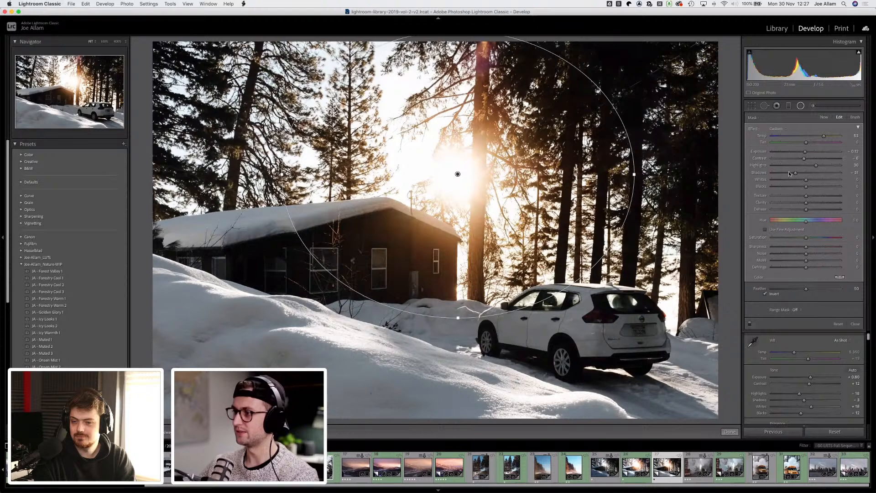
click(793, 173)
drag(793, 173, 799, 173)
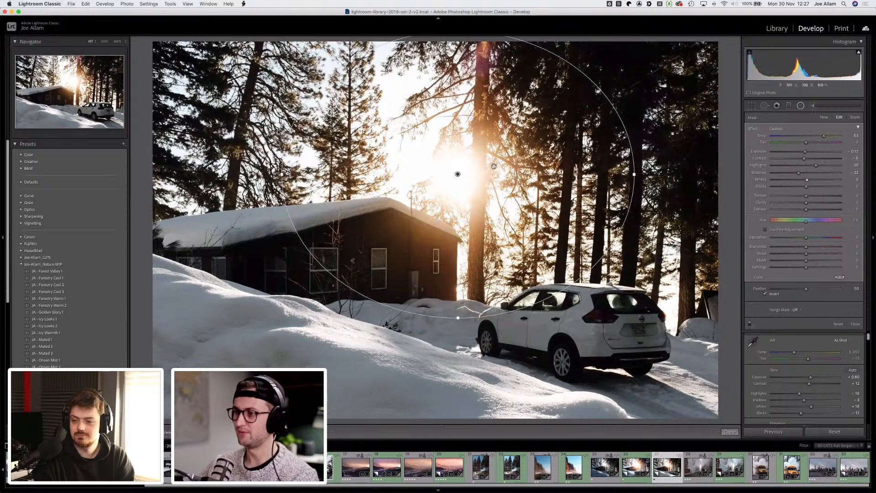
Step: Nudge the radial filter's centre and set its whites to 21 and blacks to -11, adjusting saturation slightly
drag(458, 175, 454, 181)
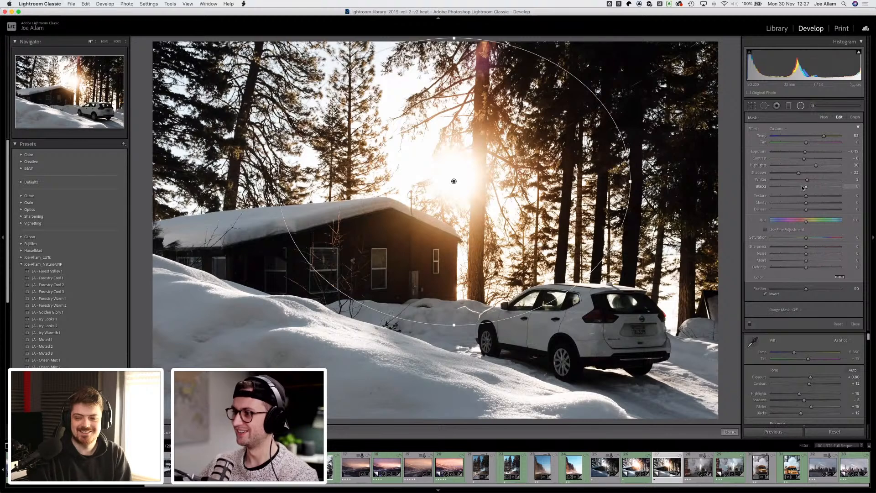
drag(803, 188, 799, 187)
drag(803, 188, 816, 179)
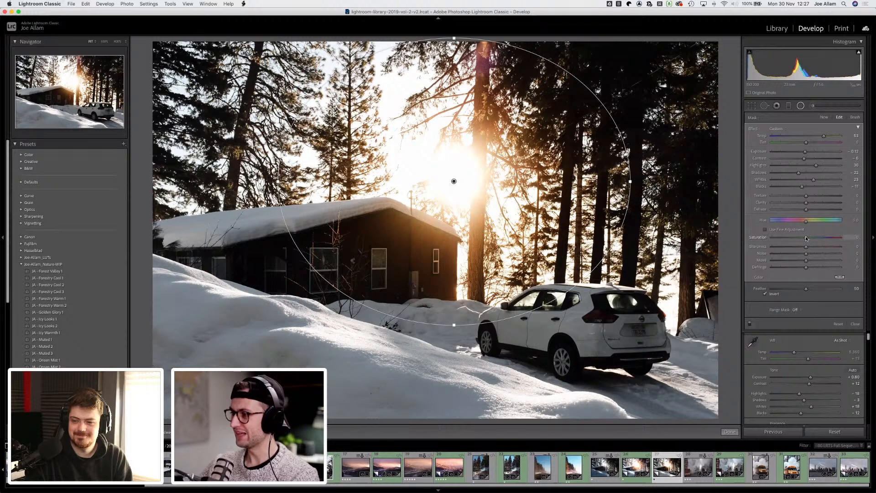
drag(806, 238, 808, 238)
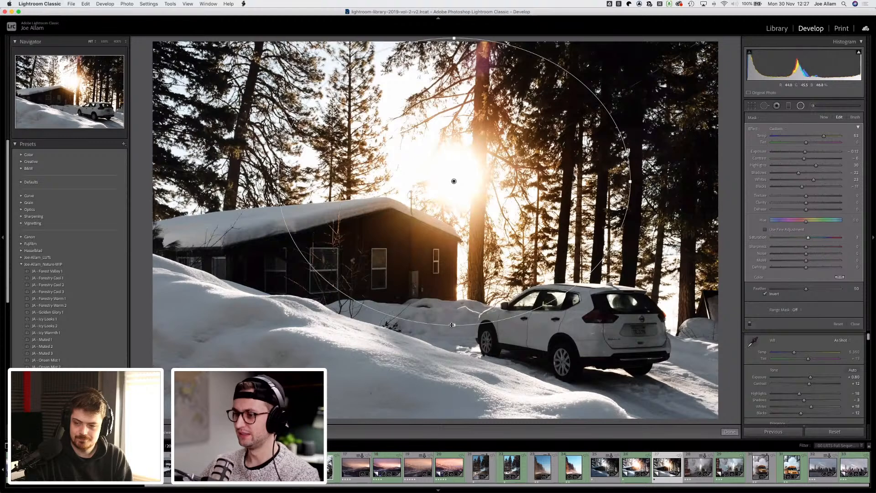
Step: Enlarge the radial filter downward, recentre it on the sun, and toggle the filter on and off to compare
drag(452, 325, 453, 344)
drag(454, 181, 458, 183)
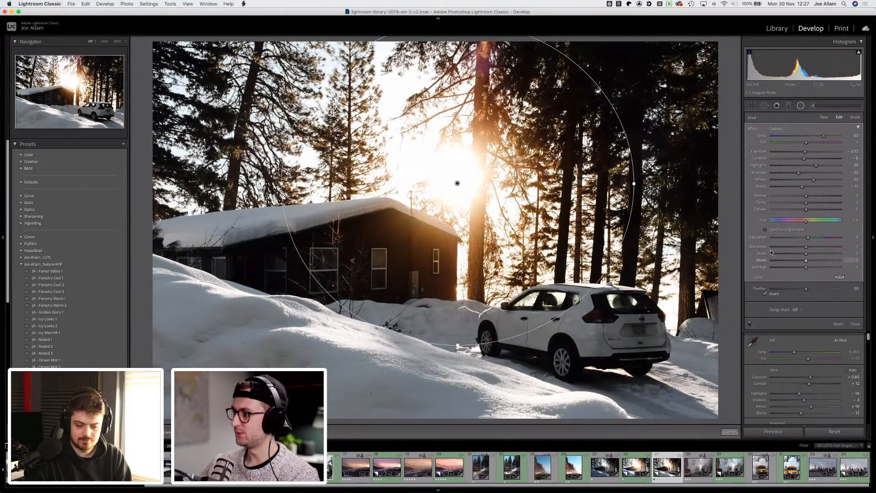
click(750, 323)
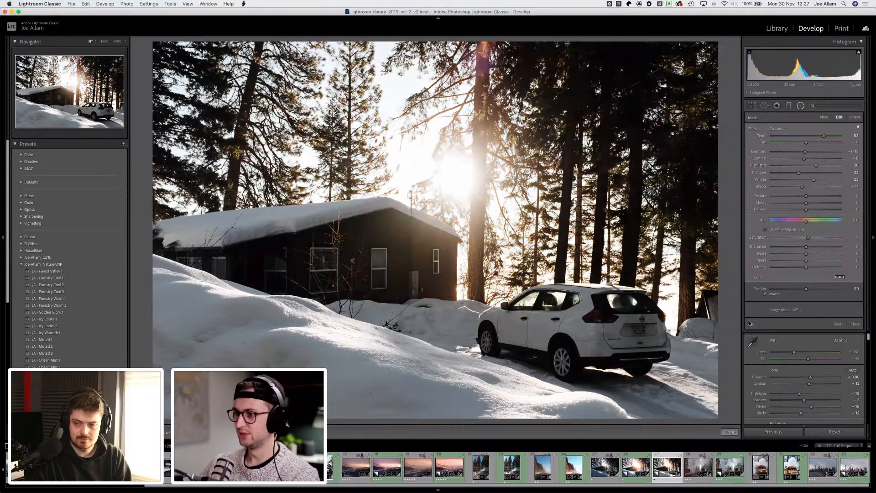
click(749, 323)
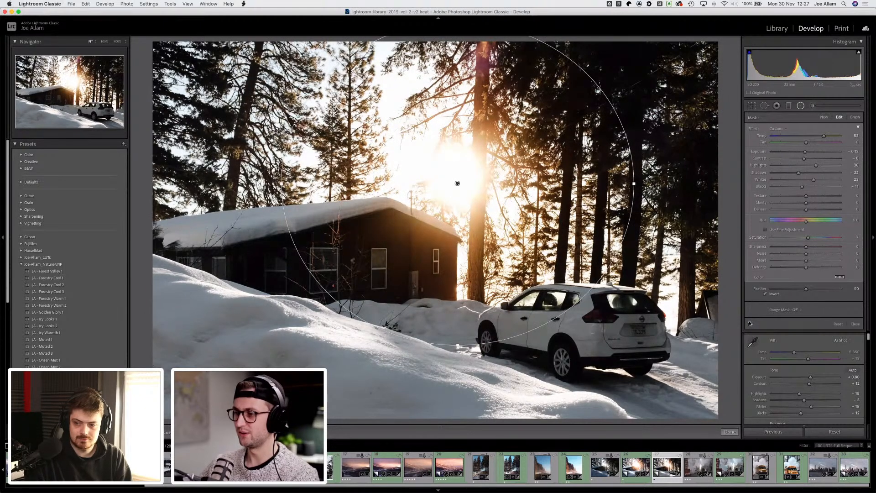
click(749, 323)
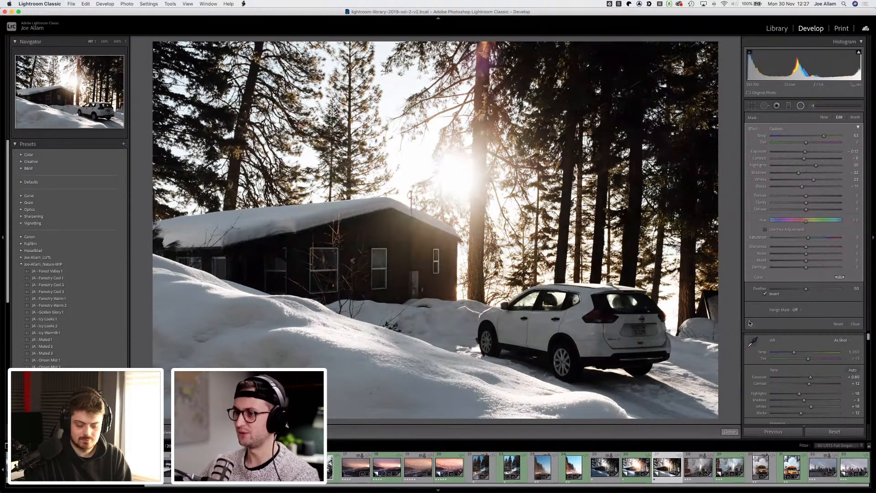
click(750, 323)
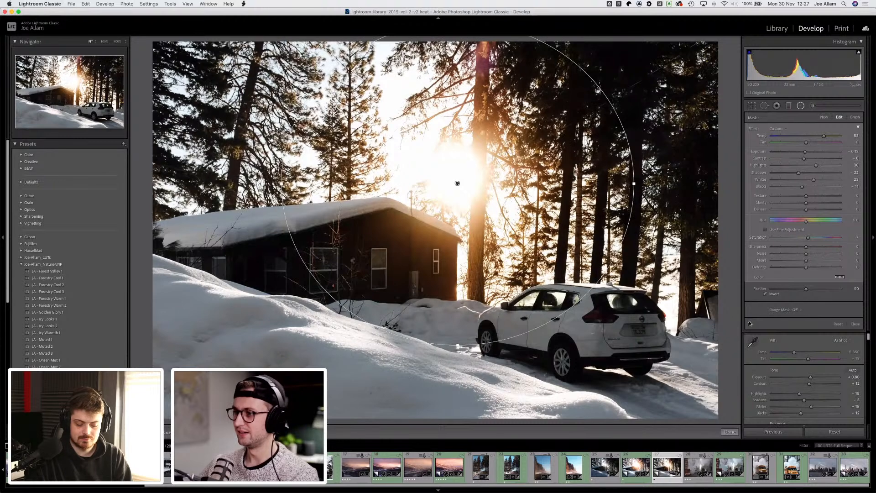
Step: Close the radial filter and toggle between the before and after views to compare the edit
click(801, 105)
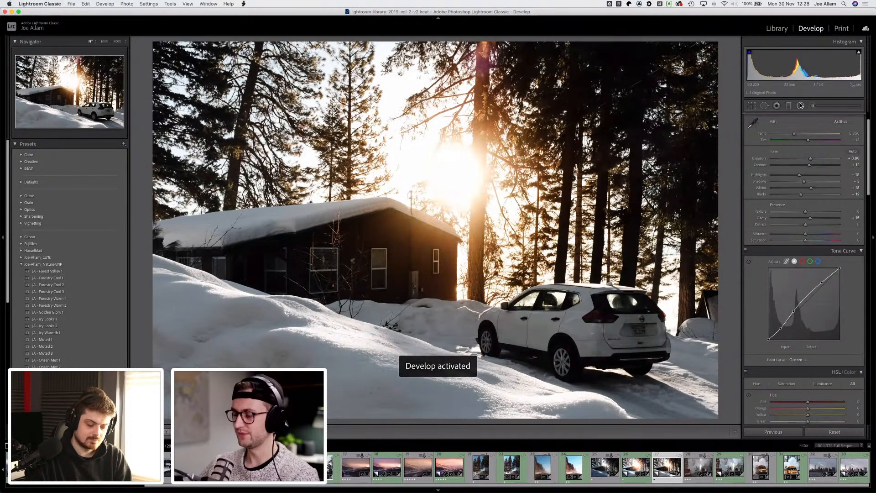
key(backslash)
key(backslash)
key(backslash)
key(backslash)
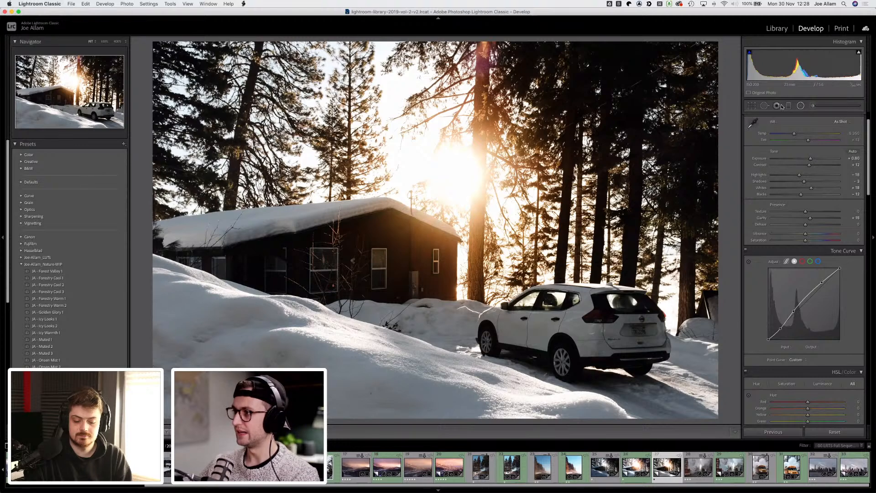
Step: Add a graduated filter over the snowbank from the lower left, moving and rotating its lines across the foreground
click(788, 106)
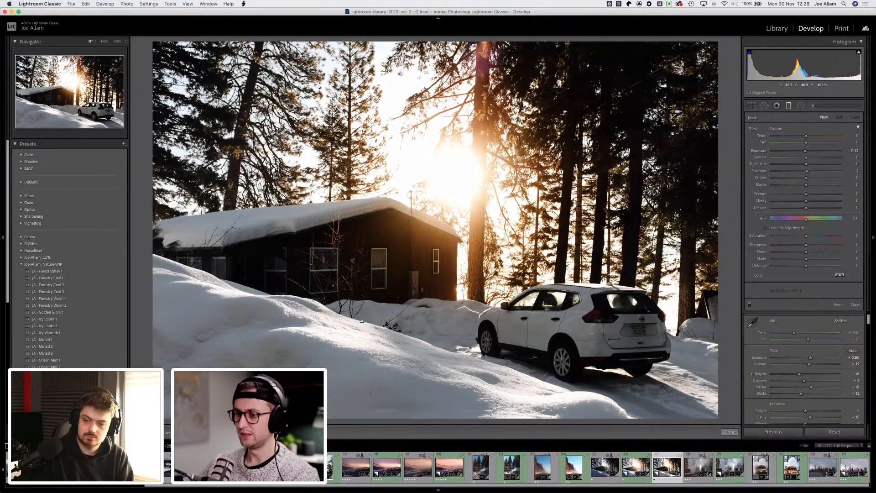
drag(327, 355, 418, 178)
drag(425, 313, 419, 240)
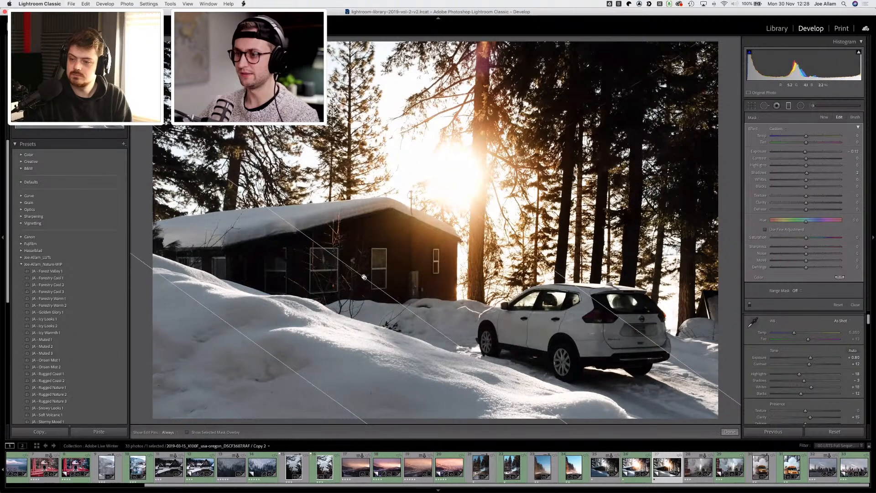
drag(364, 278, 307, 329)
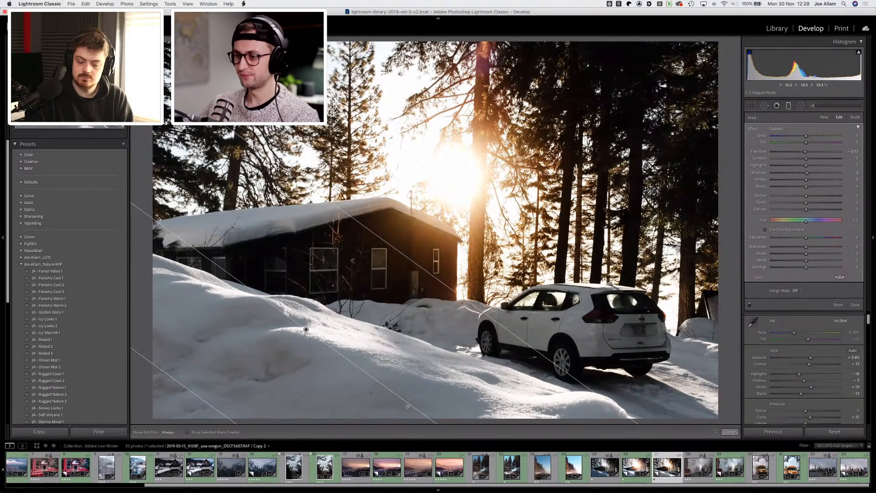
drag(417, 401, 413, 363)
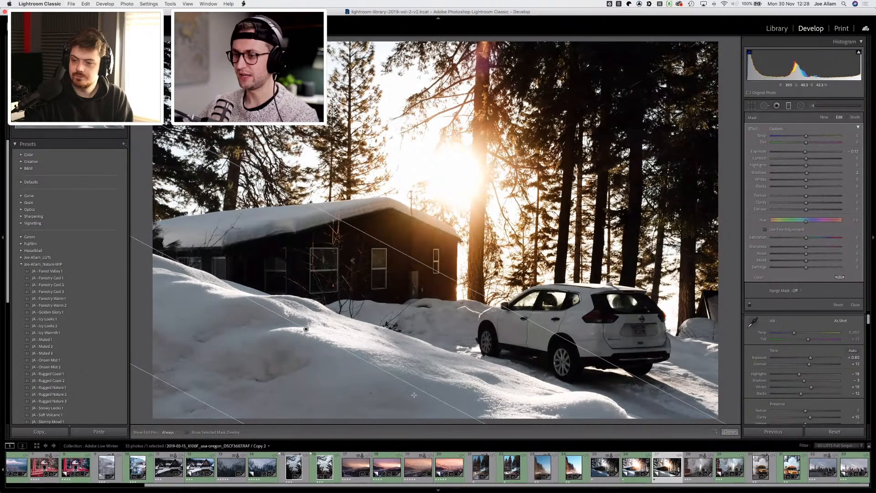
drag(305, 327, 304, 328)
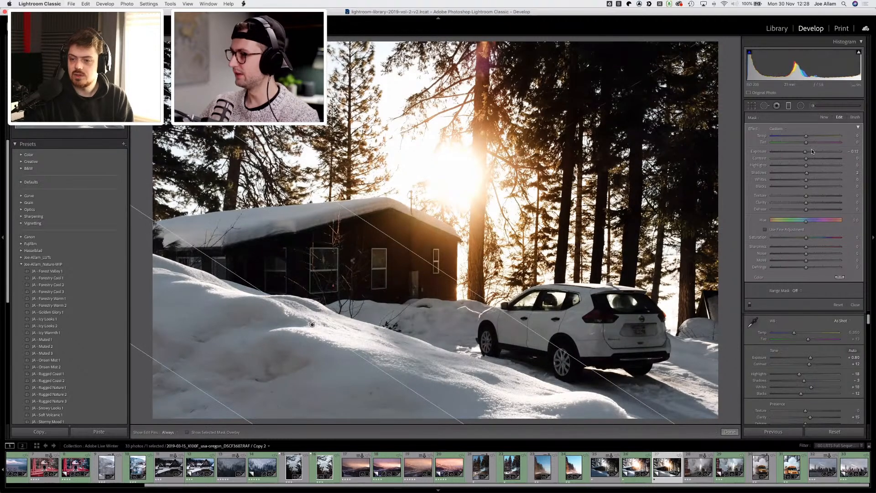
Step: Set the graduated filter's exposure to -0.30, highlights to -20 and shadows to -20, and nudge its angle and position
mouse_move(800, 152)
mouse_down()
mouse_move(800, 173)
mouse_move(799, 165)
mouse_up()
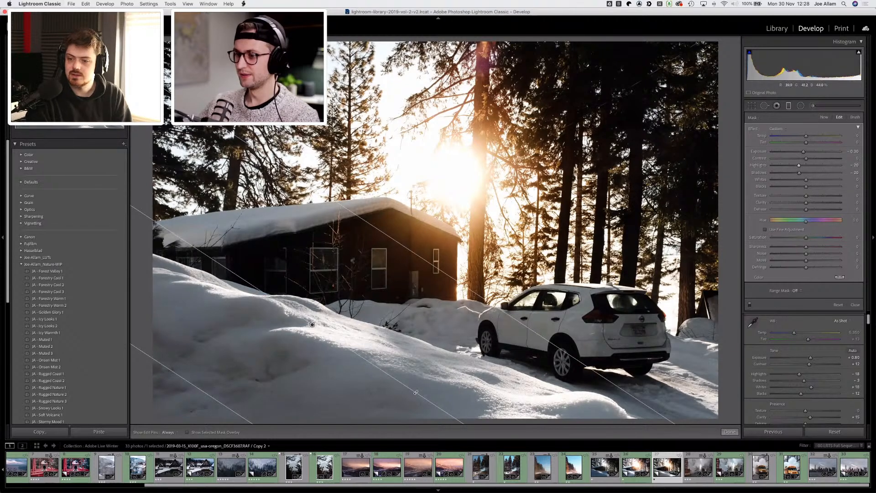
drag(416, 393, 425, 384)
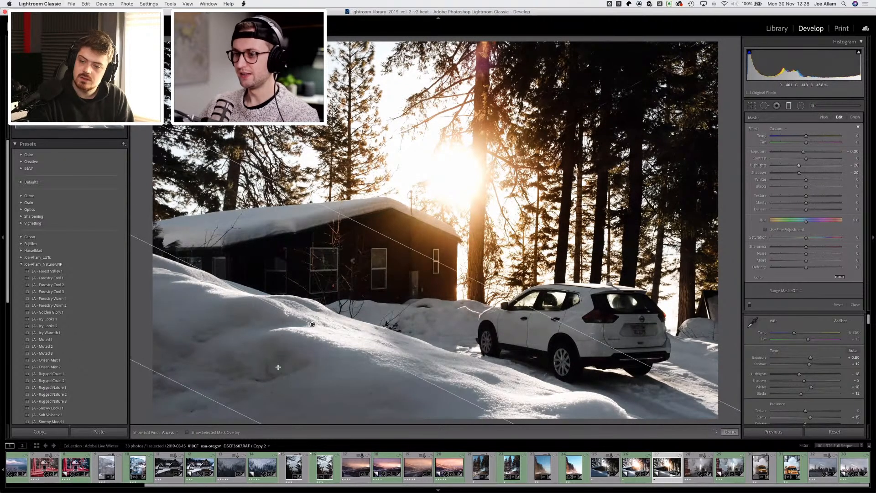
drag(312, 324, 317, 318)
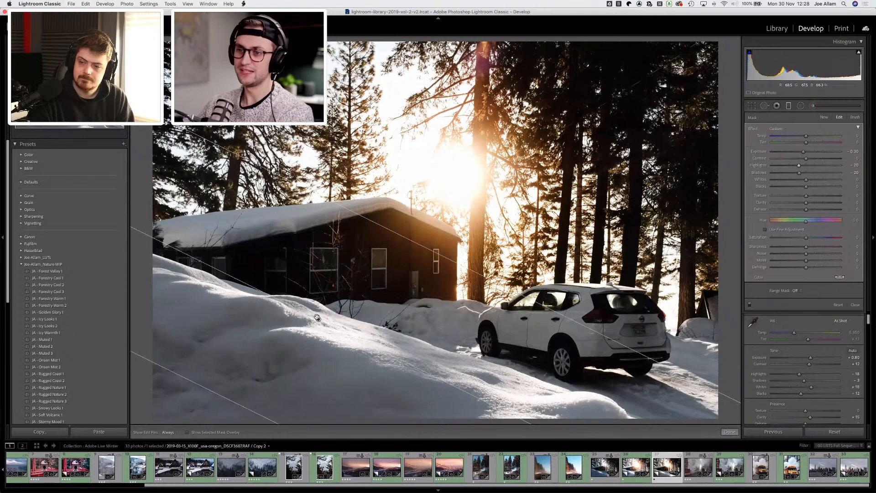
Step: Check the graduated filter's mask overlay and refine its position and rotation over the snowbank
mouse_move(318, 318)
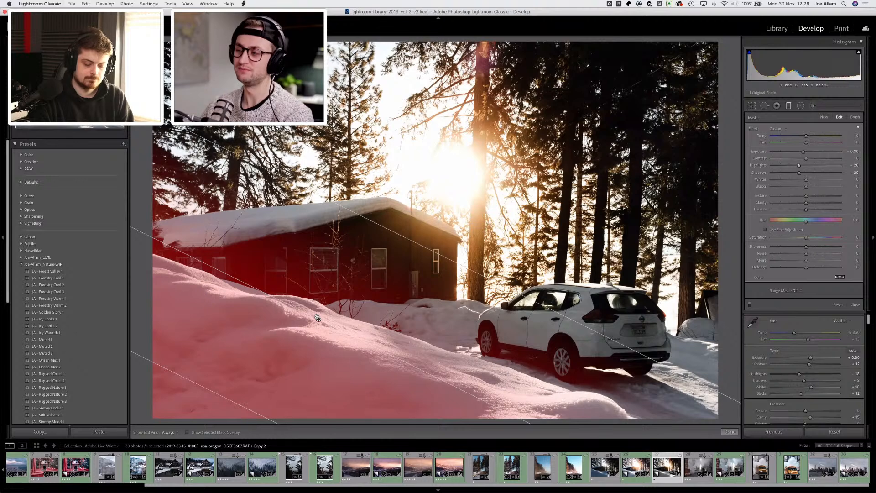
key(o)
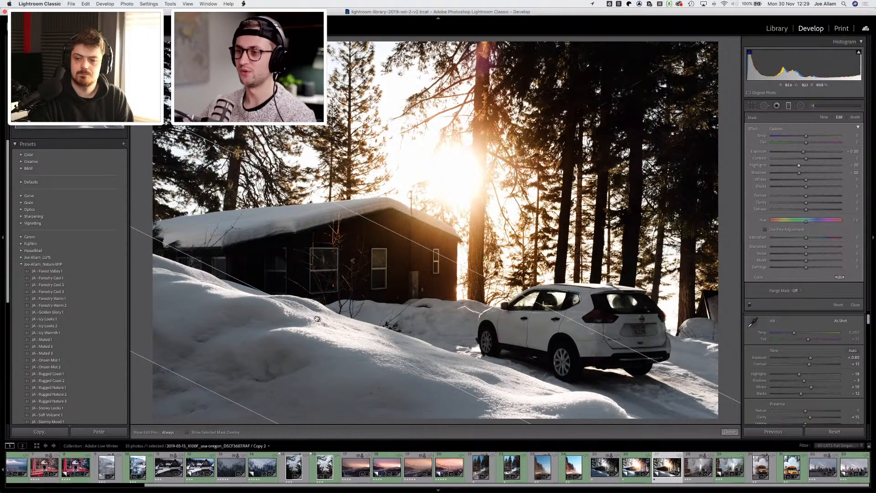
drag(315, 319, 306, 333)
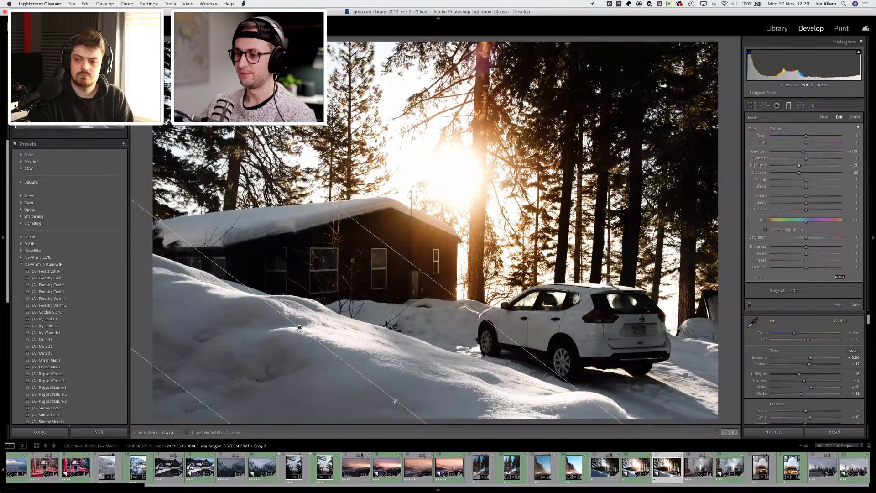
drag(397, 402, 406, 387)
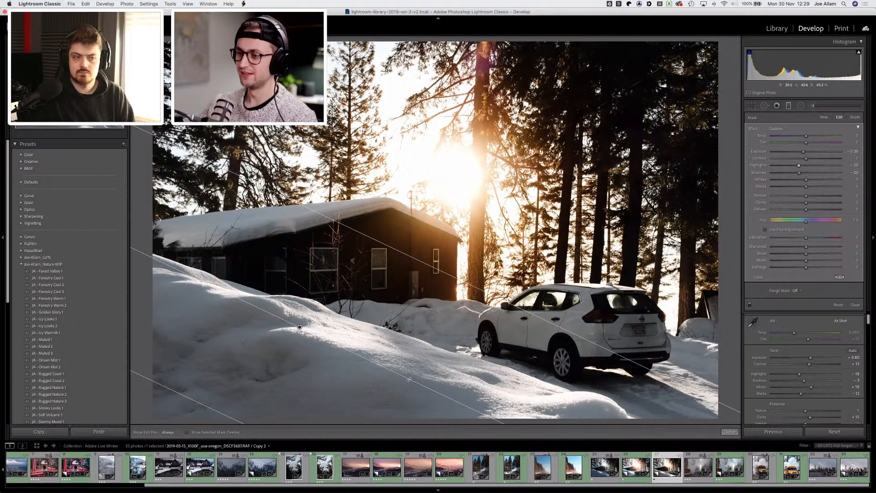
drag(409, 380, 410, 379)
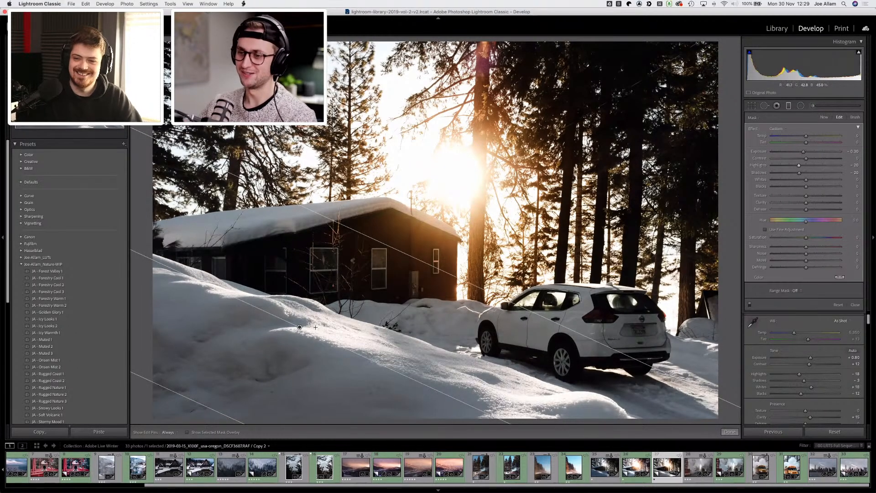
drag(297, 326, 279, 317)
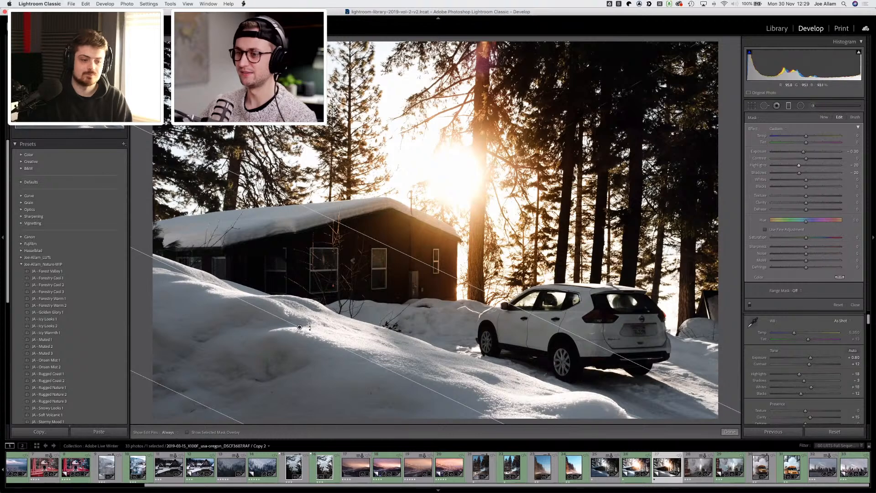
drag(291, 324, 279, 321)
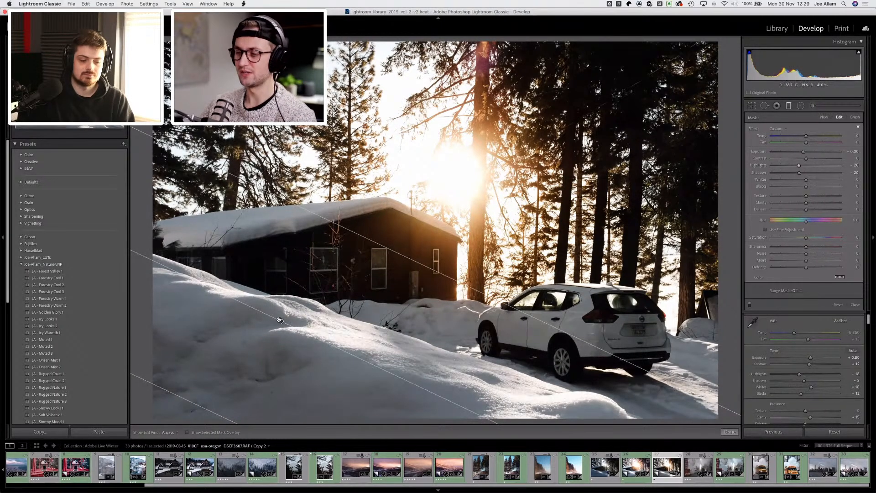
mouse_move(279, 320)
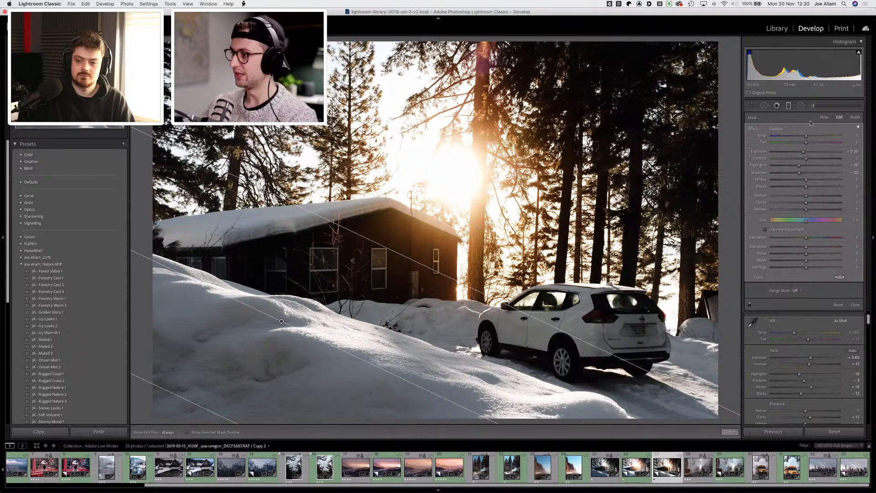
Step: Set the graduated filter's exposure to -0.40, temperature to -41 and blacks to -8, adjusting saturation, and close the filter
drag(803, 151, 801, 173)
click(796, 166)
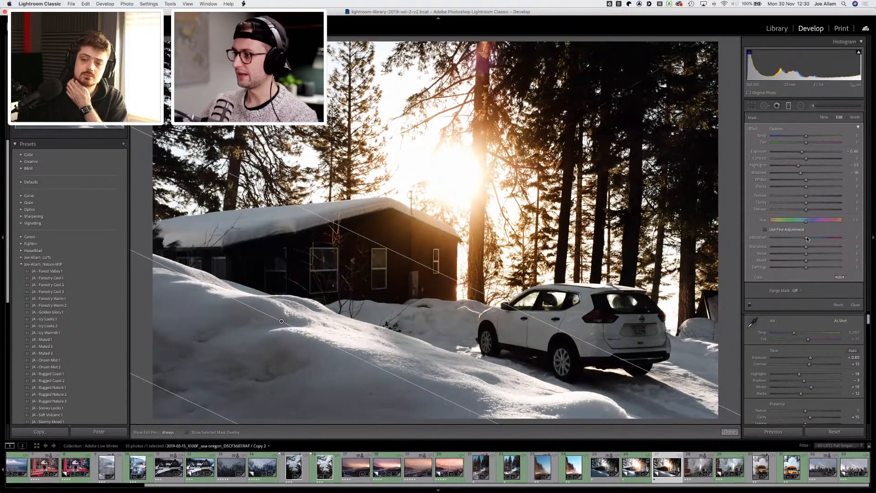
drag(807, 238, 800, 238)
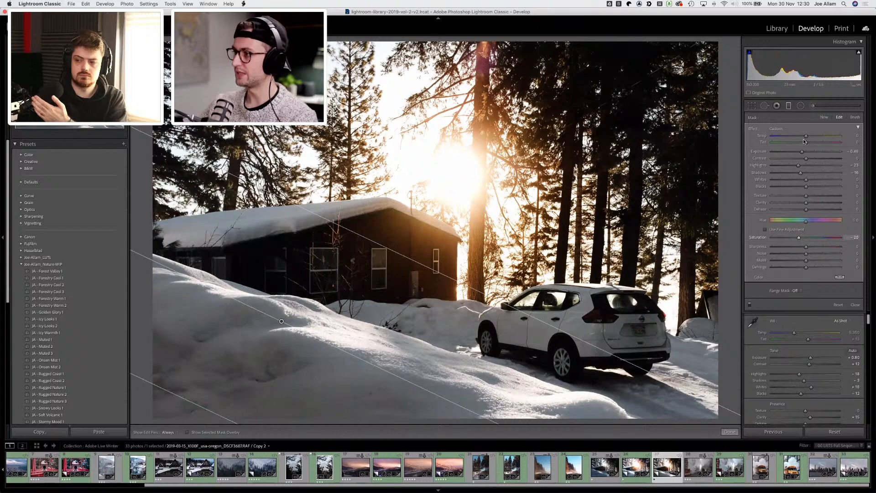
drag(805, 137, 798, 136)
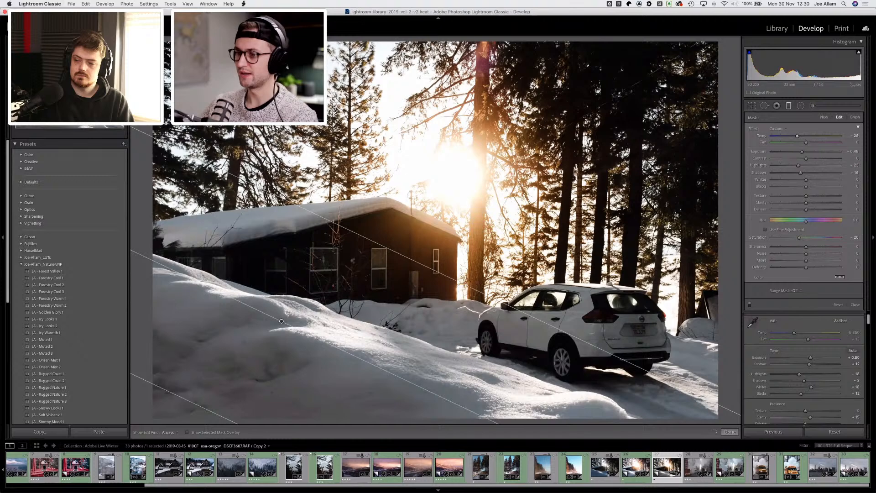
mouse_move(796, 136)
mouse_down()
mouse_move(783, 136)
mouse_move(791, 136)
mouse_up()
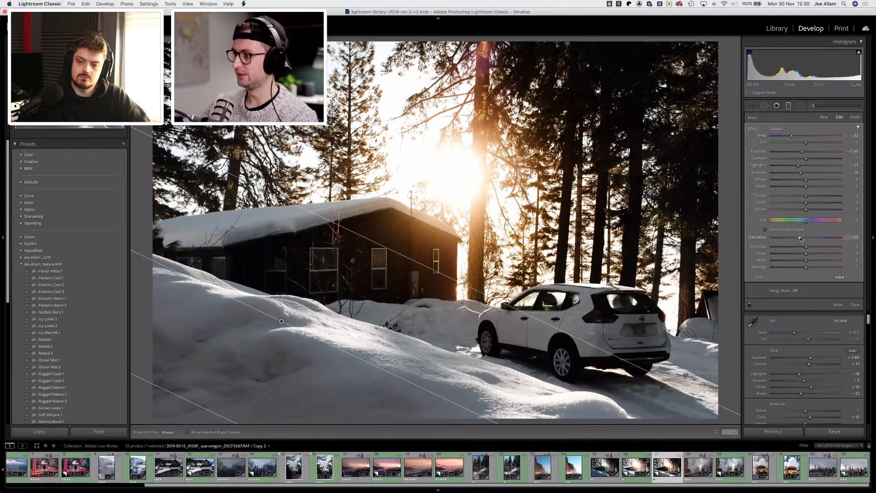
drag(803, 238, 806, 239)
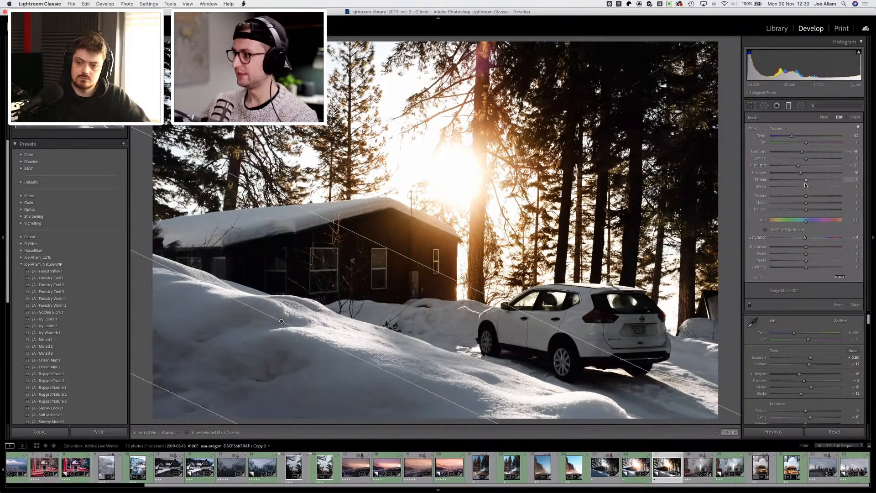
drag(809, 182, 798, 189)
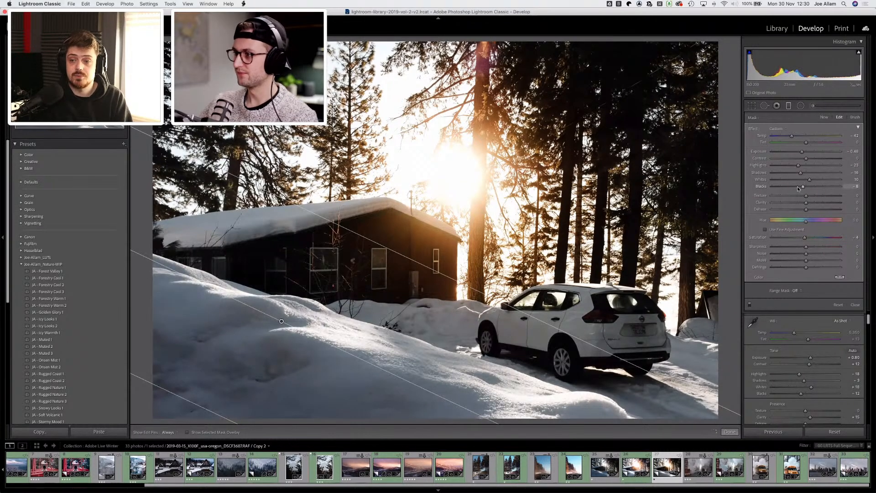
click(789, 106)
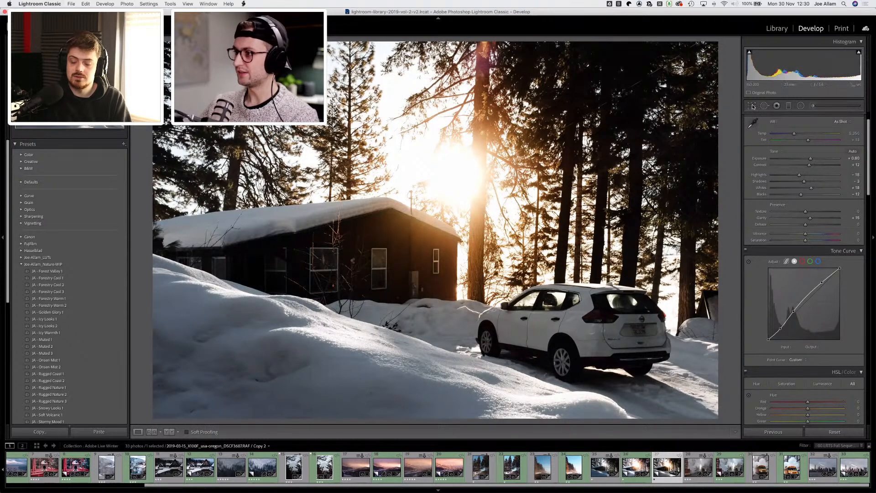
Step: Crop the photo tighter by pulling the crop corners inward and repositioning the image within the frame
key(r)
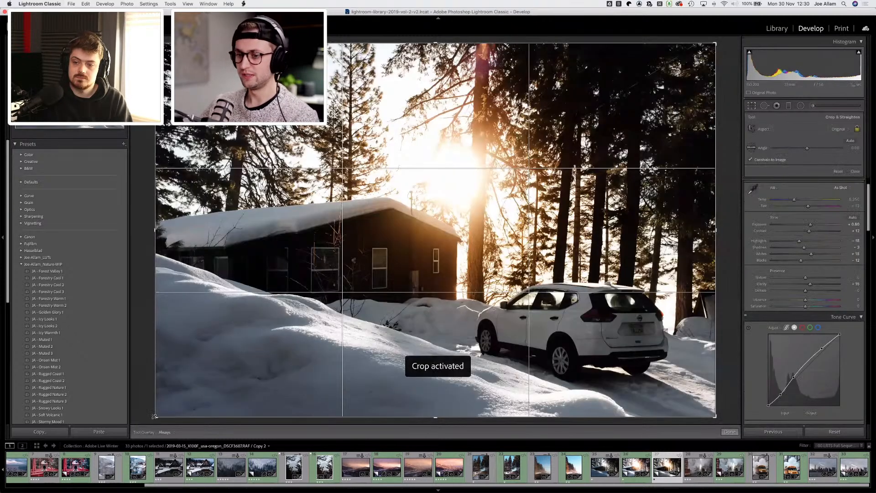
drag(154, 416, 195, 376)
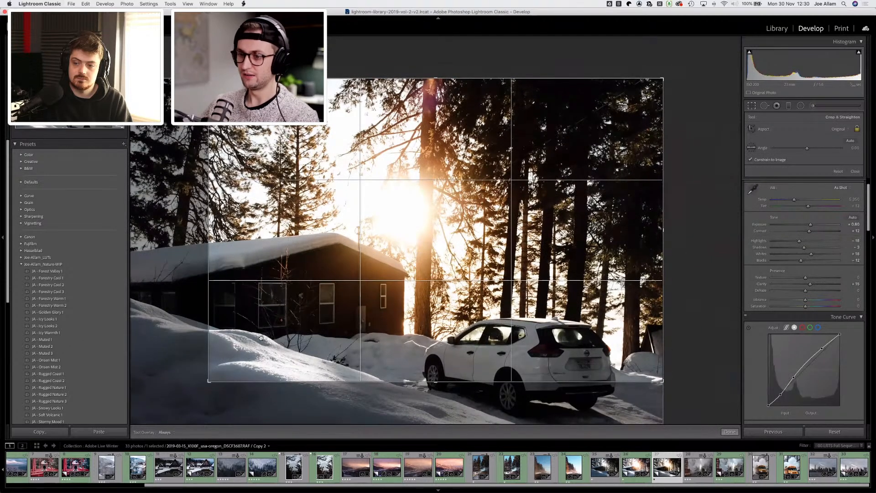
drag(261, 338, 268, 291)
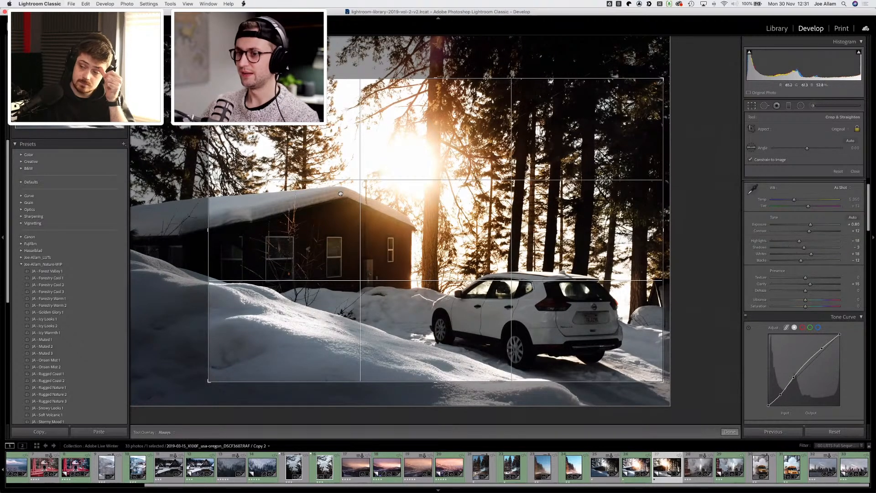
drag(341, 193, 352, 198)
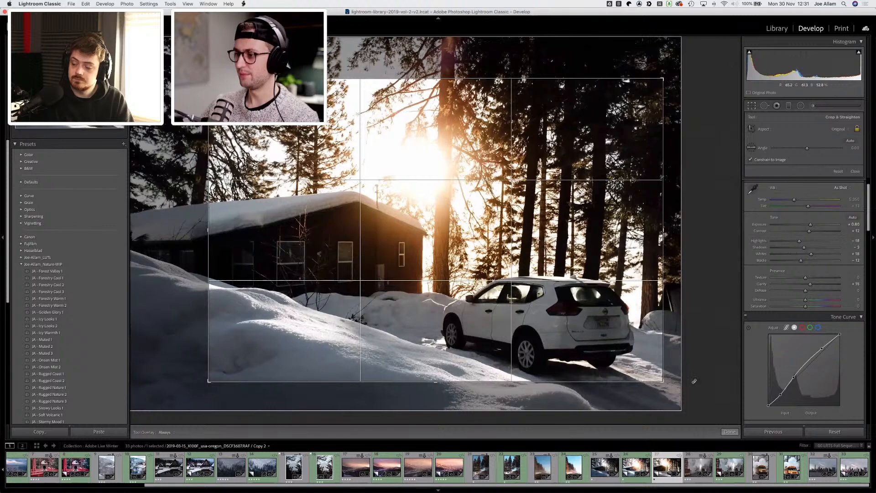
drag(664, 381, 672, 391)
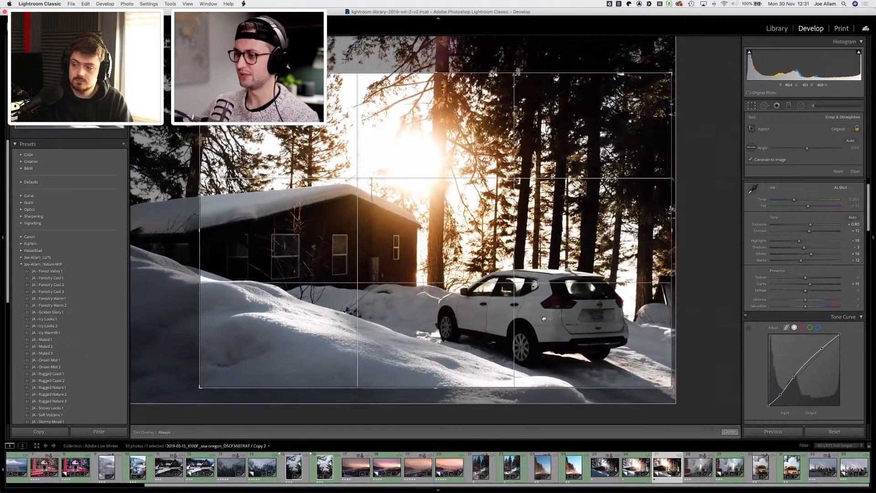
drag(544, 319, 543, 307)
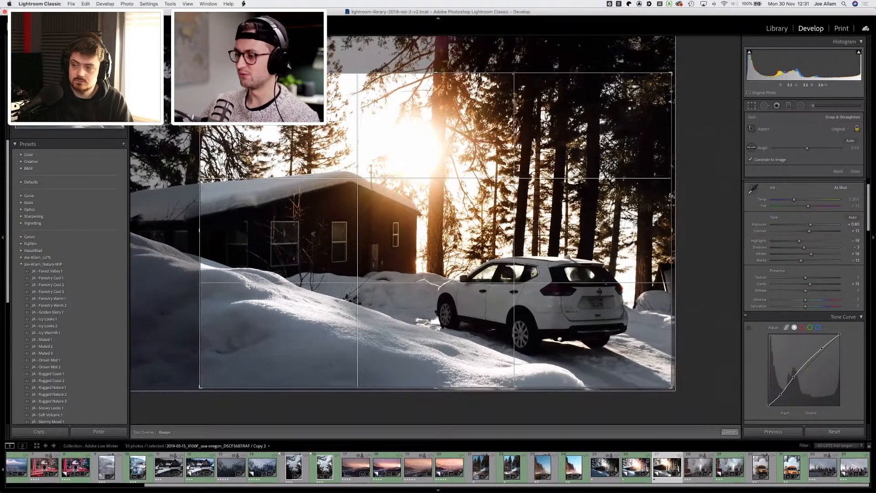
Step: Loosen the crop by pulling its corners outward, reposition the image within the frame, and apply the crop
drag(559, 339, 593, 333)
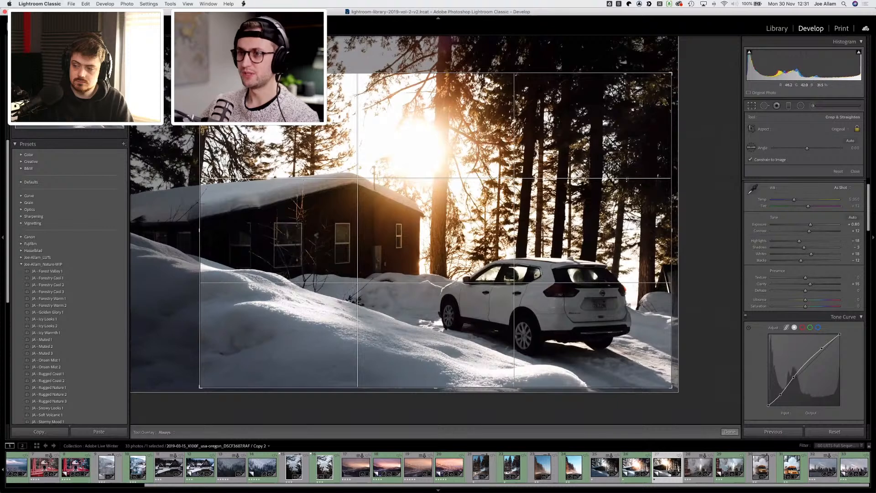
drag(200, 73, 174, 57)
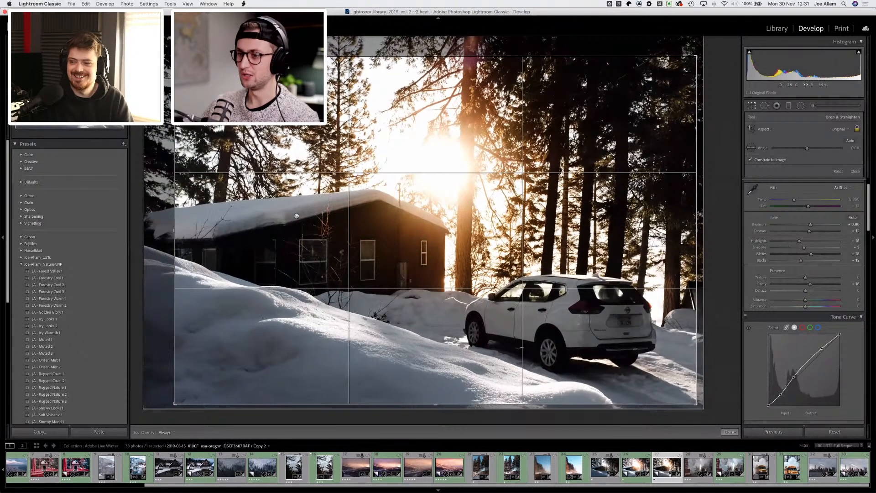
drag(300, 228, 300, 234)
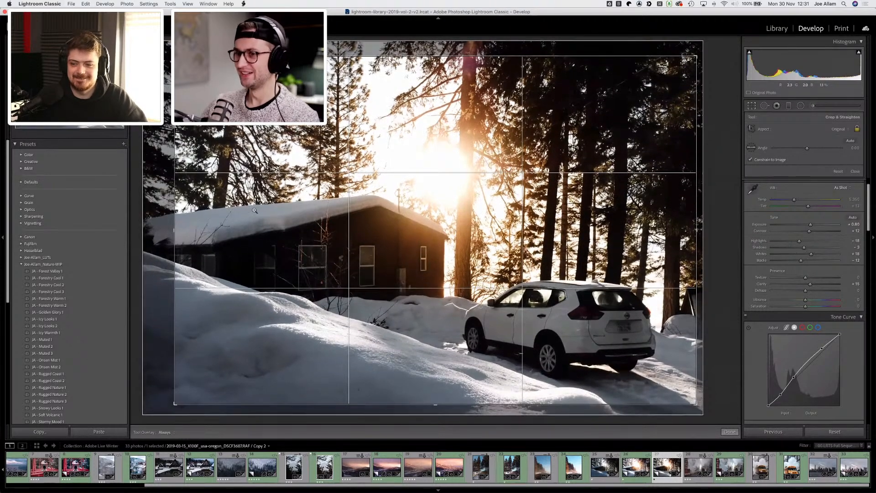
drag(170, 53, 168, 51)
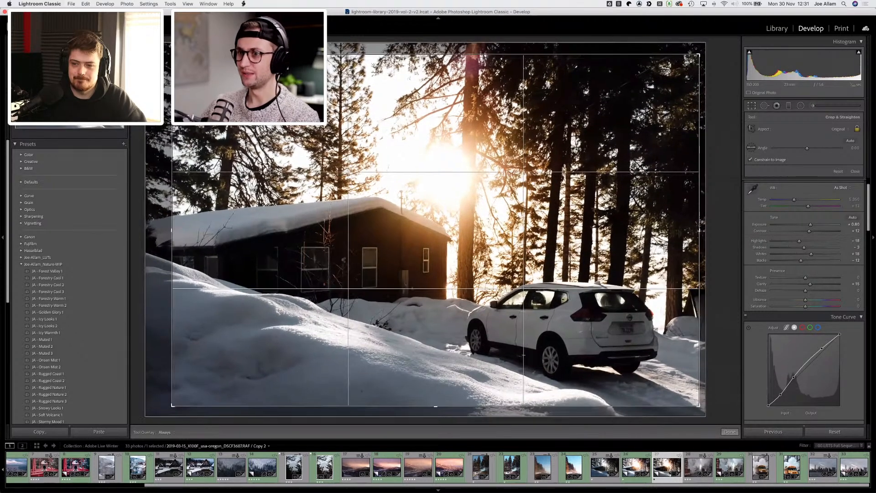
drag(685, 58, 682, 54)
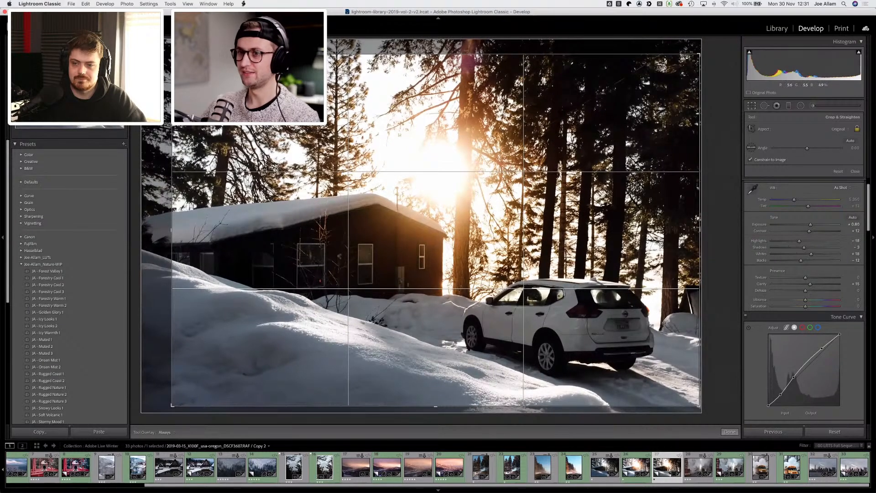
drag(170, 55, 168, 52)
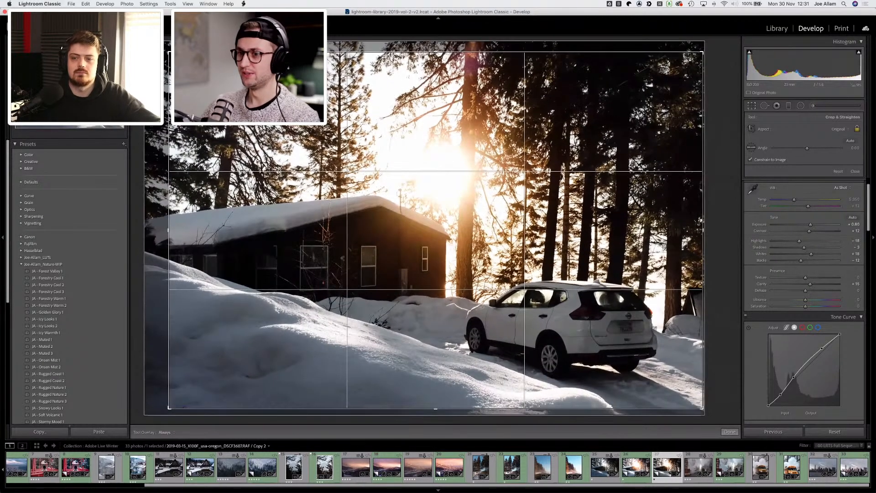
drag(514, 219, 512, 217)
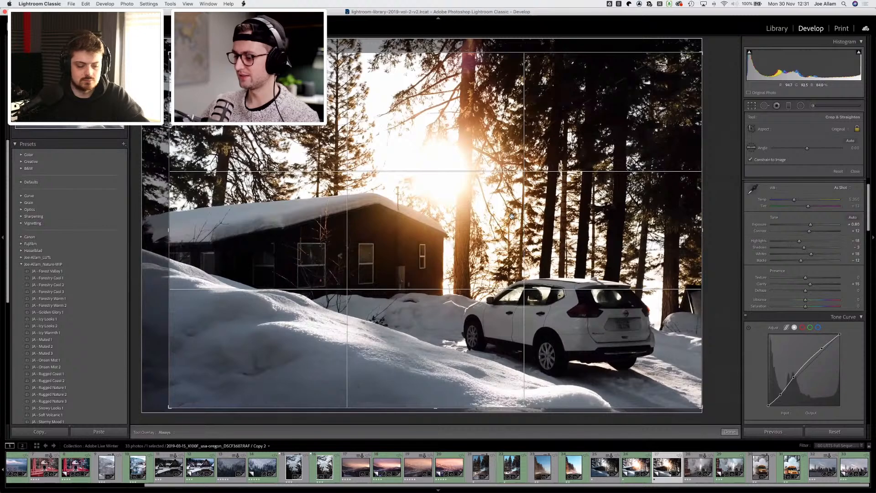
key(d)
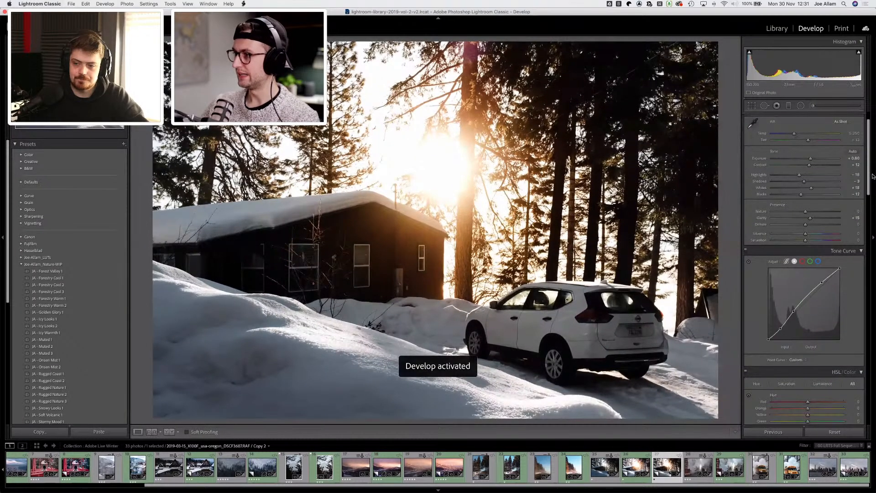
Step: Draw a new radial filter over the white car and adjust its position and size
click(801, 106)
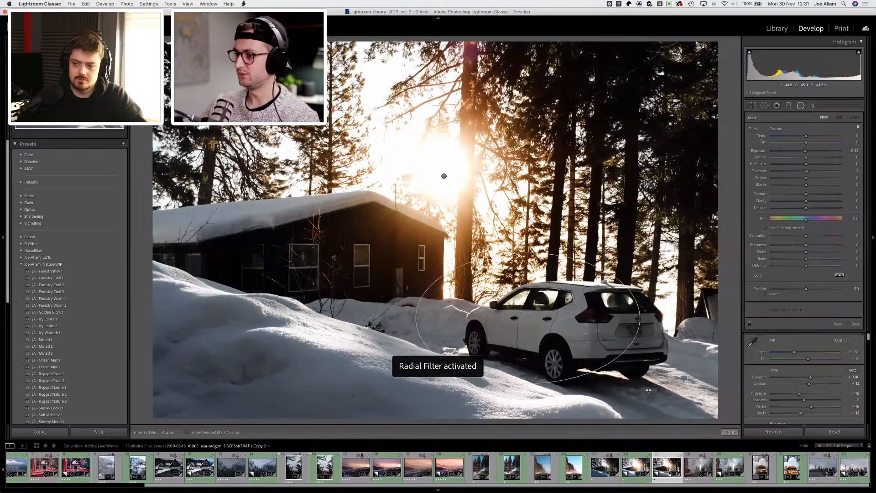
mouse_move(649, 390)
mouse_down()
mouse_move(639, 391)
mouse_move(642, 317)
mouse_move(647, 346)
mouse_up()
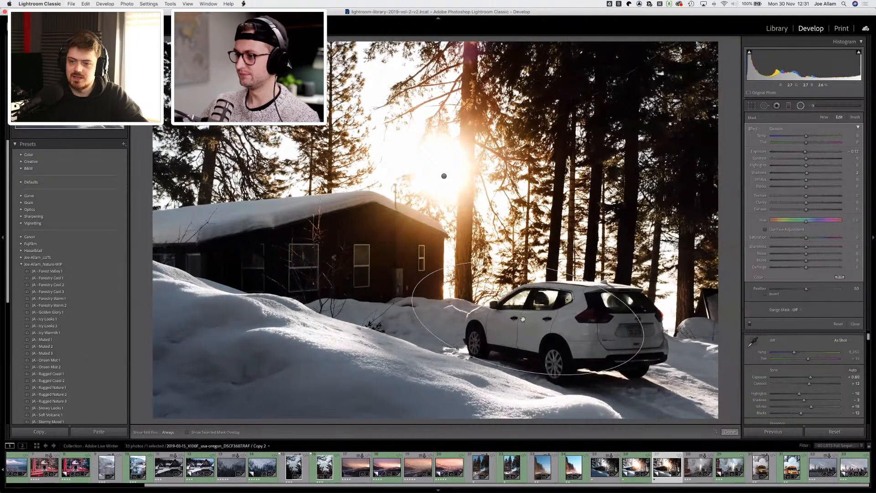
drag(523, 319, 558, 321)
drag(570, 282, 573, 272)
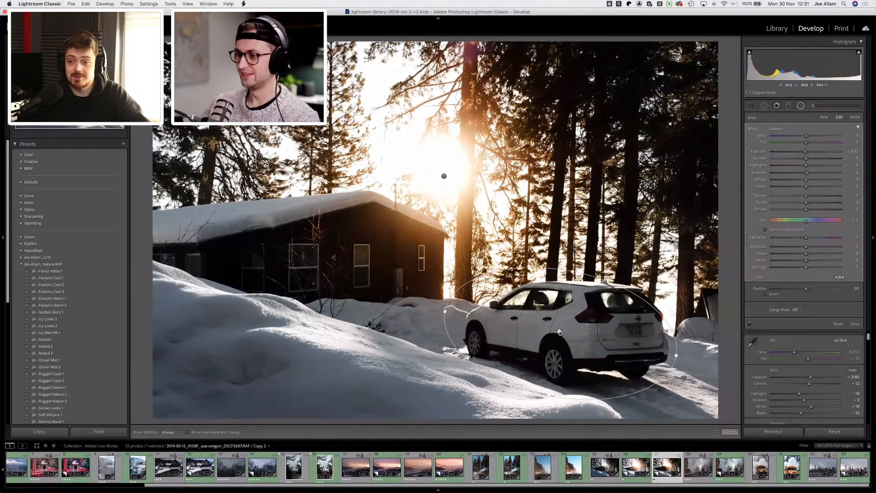
drag(563, 325, 564, 324)
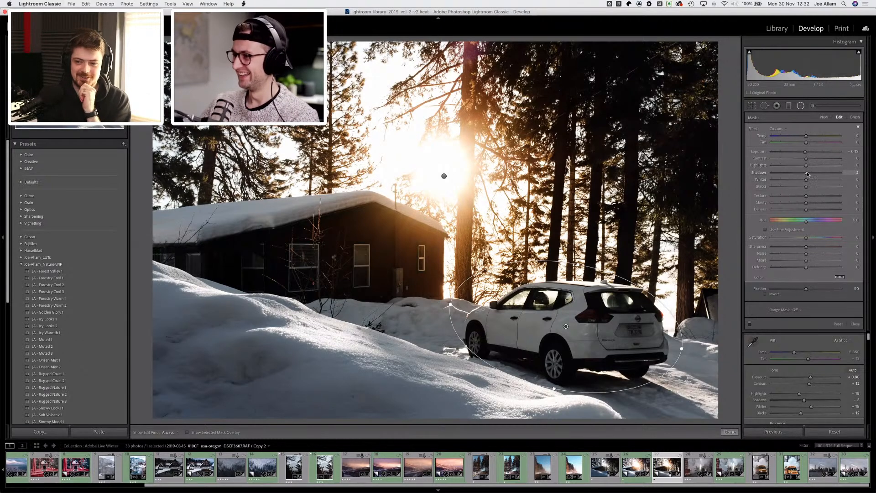
Step: Brighten the car's radial filter by raising exposure to 0.40, highlights, shadows and whites, and adjusting blacks and temperature
drag(806, 173, 810, 175)
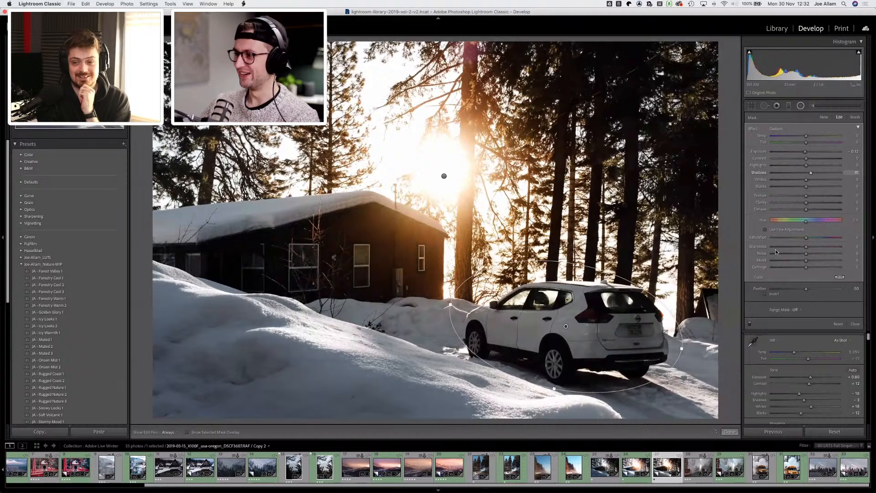
click(765, 294)
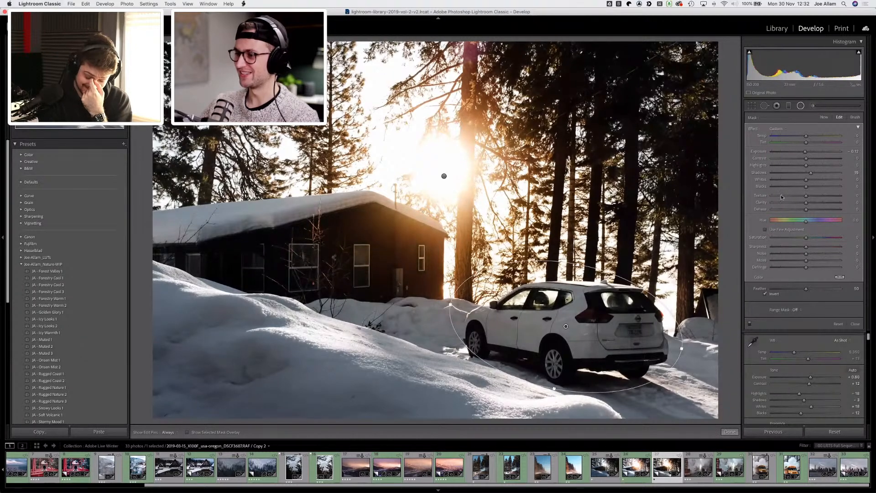
drag(812, 181, 815, 167)
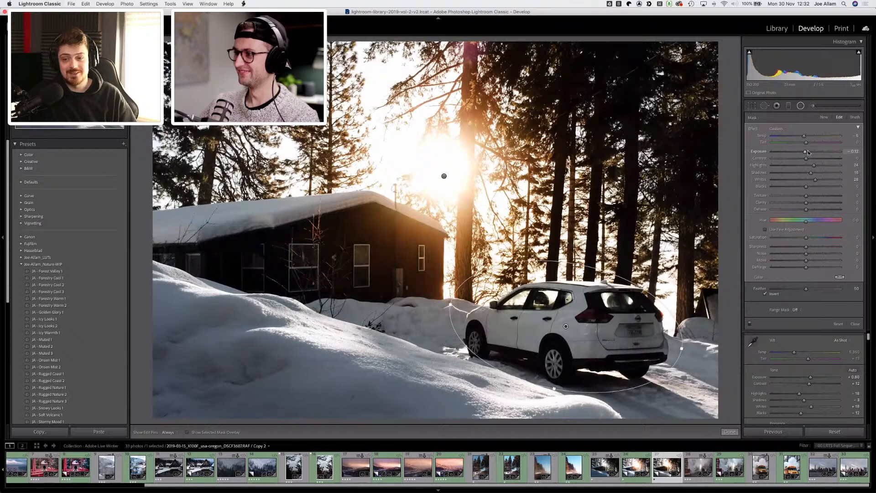
click(808, 152)
drag(810, 152, 811, 152)
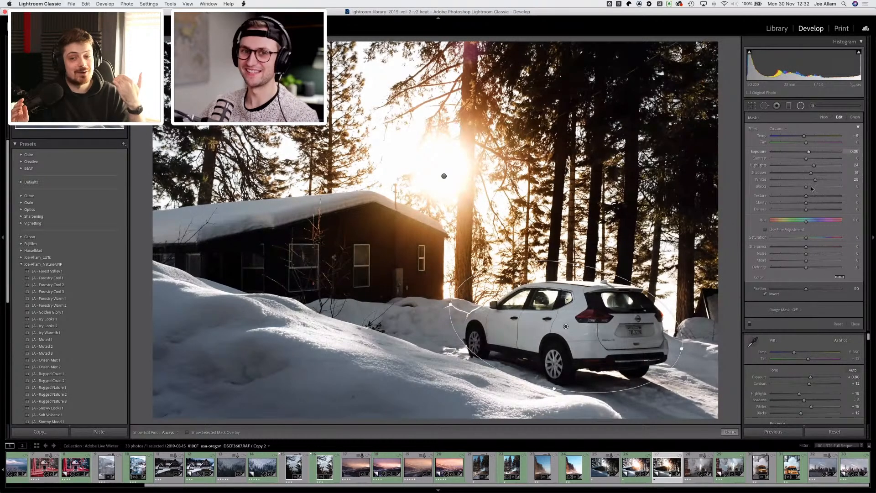
drag(807, 187, 803, 186)
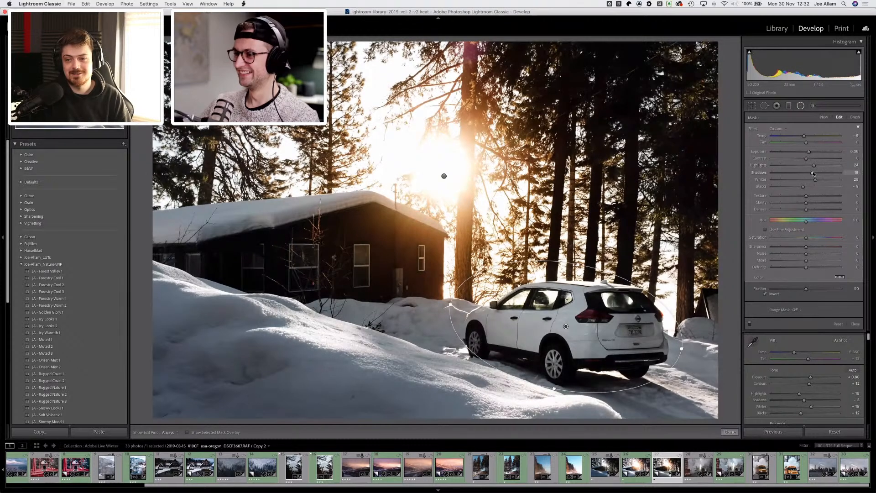
drag(812, 171, 804, 136)
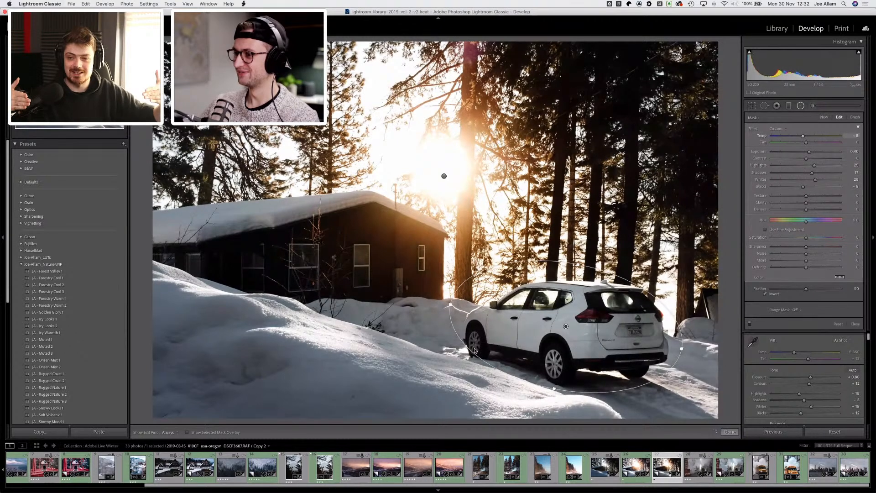
Step: Reshape and reposition the car's radial filter ellipse around the vehicle
drag(553, 388, 555, 396)
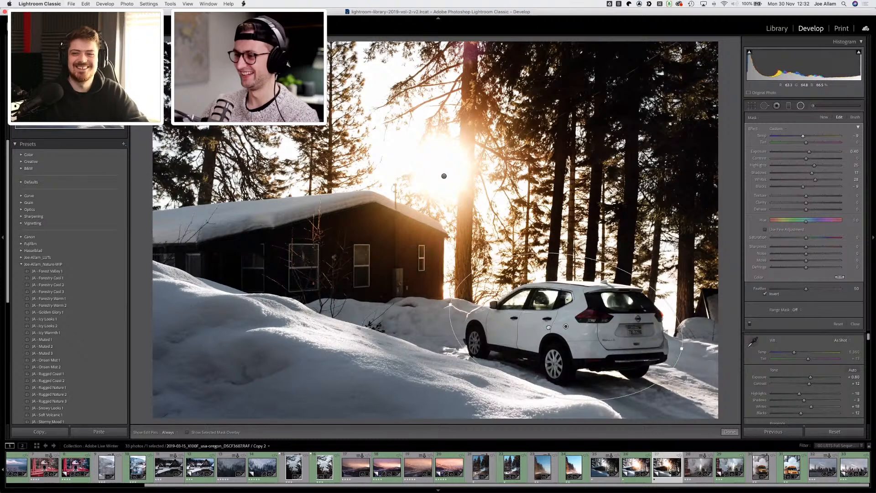
drag(557, 324, 549, 328)
drag(666, 315, 671, 298)
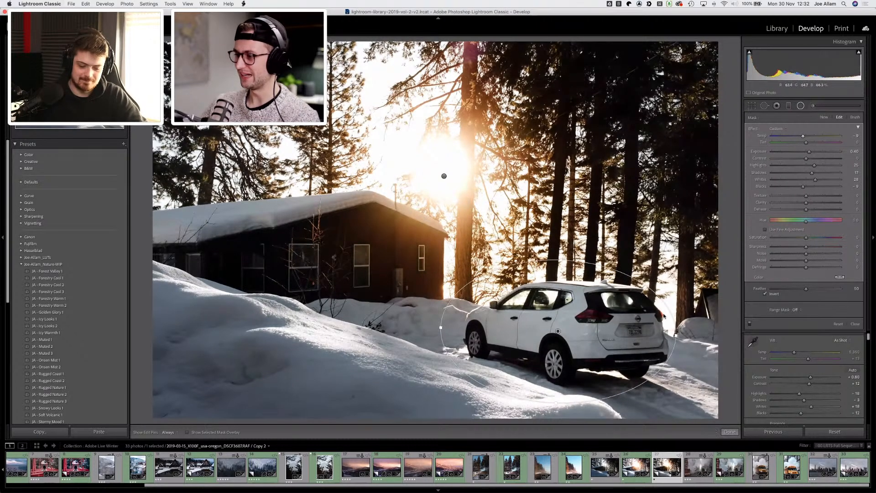
Step: Toggle the car radial filter on and off to compare, set its exposure to 0.67, and close the filter
click(749, 324)
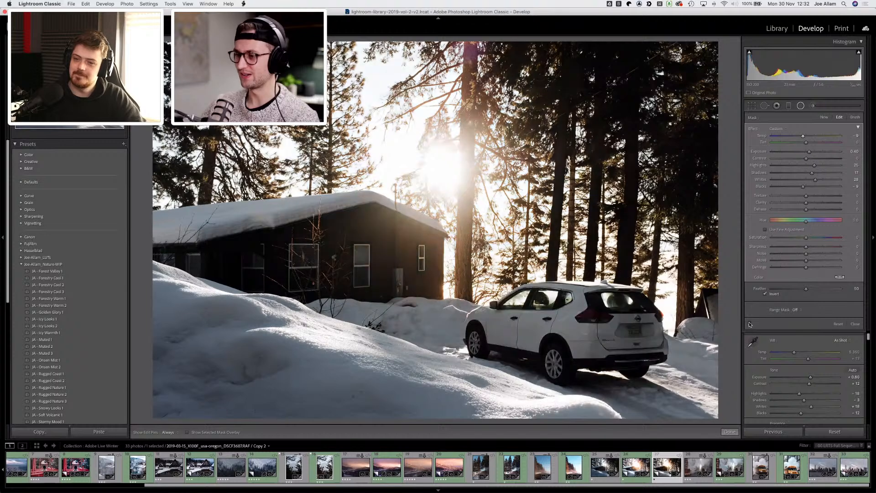
click(749, 325)
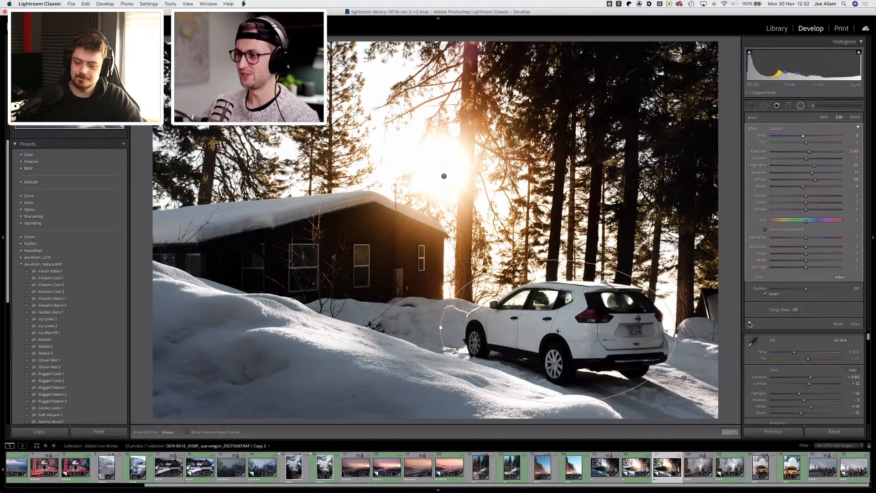
click(749, 324)
click(750, 324)
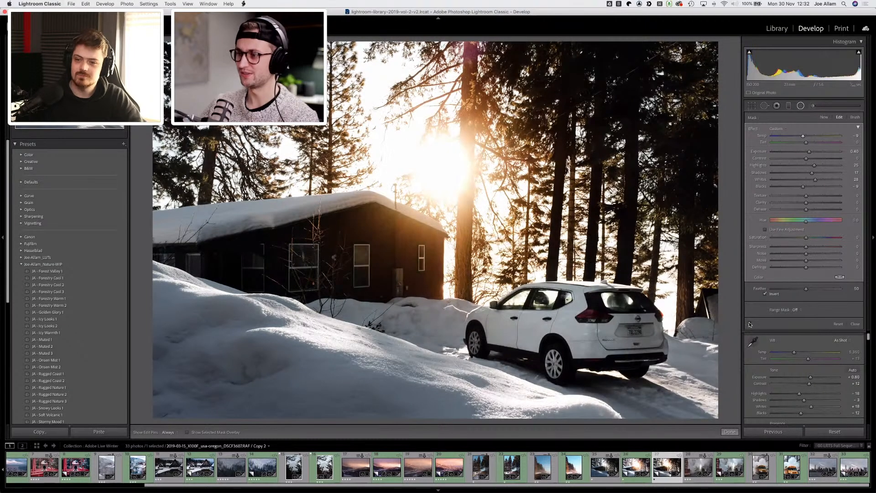
click(749, 324)
click(750, 324)
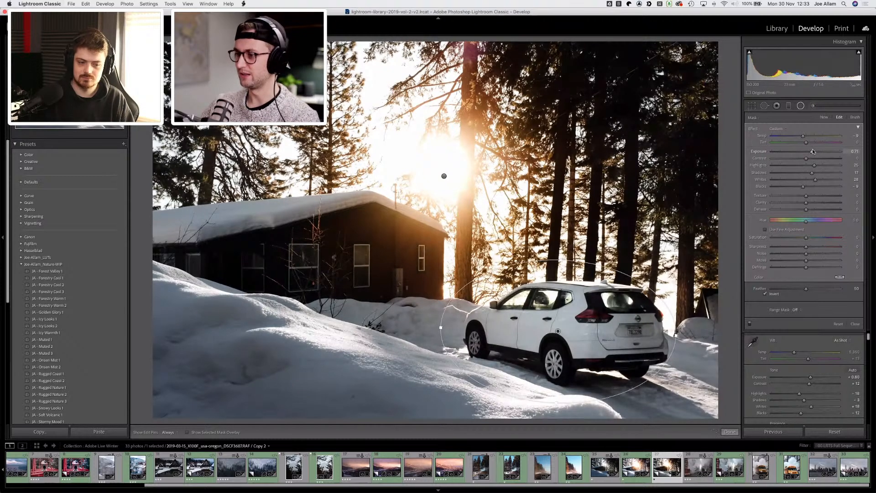
drag(813, 152, 813, 151)
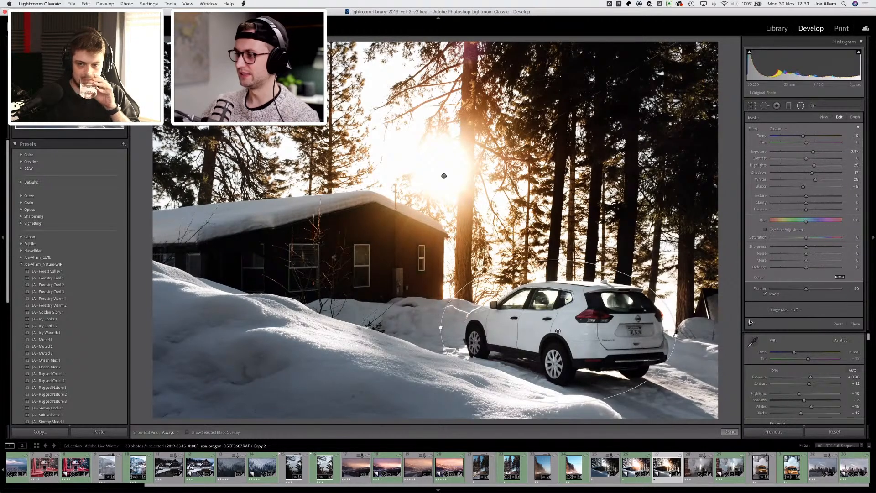
click(801, 105)
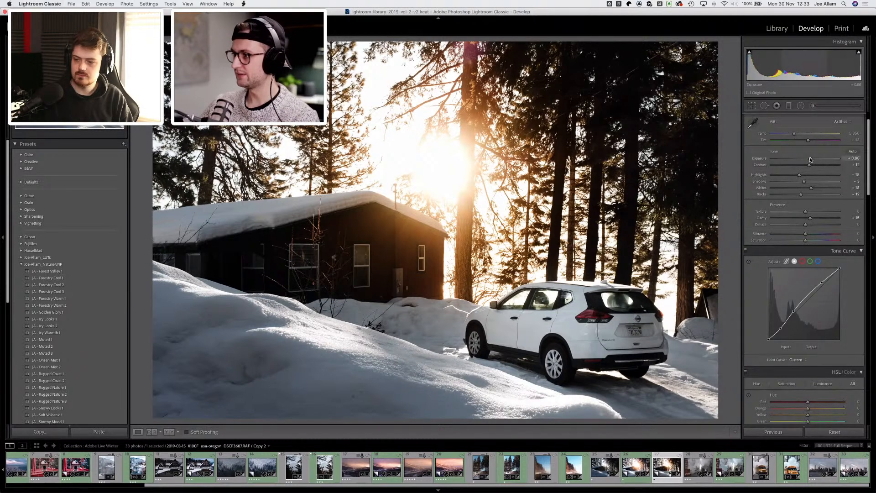
Step: Raise the photo's overall exposure to +1.10 and compare the before and after views
drag(811, 159, 803, 174)
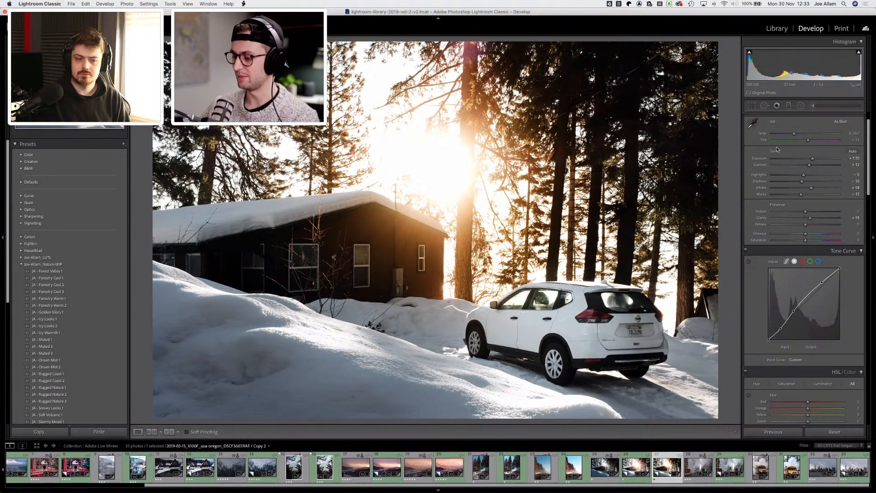
key(backslash)
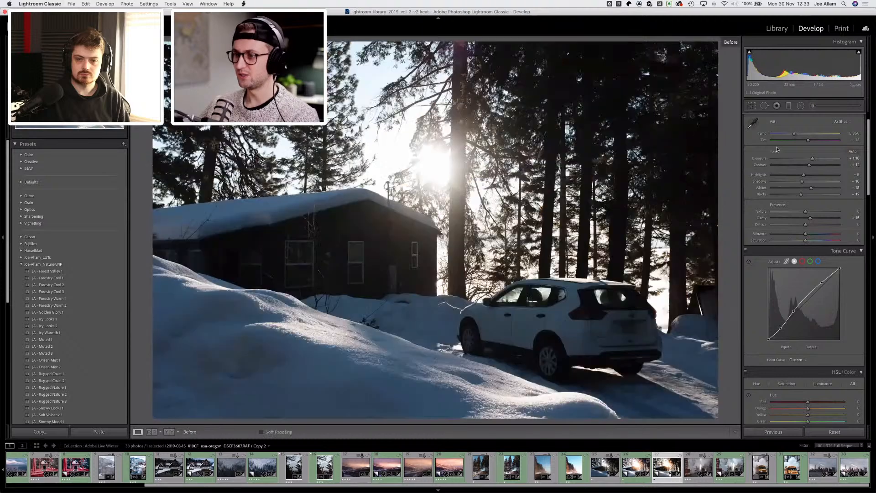
key(backslash)
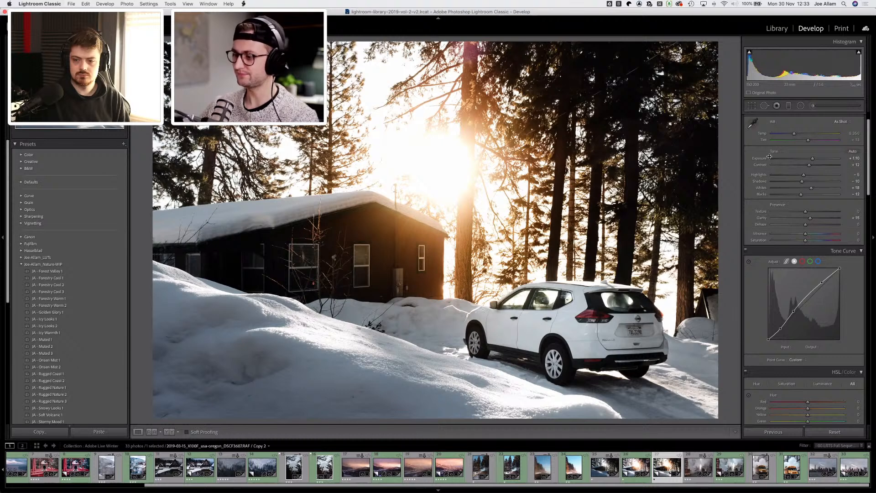
Step: Switch to the cabin photo's first virtual copy and lower its contrast to +16
click(635, 467)
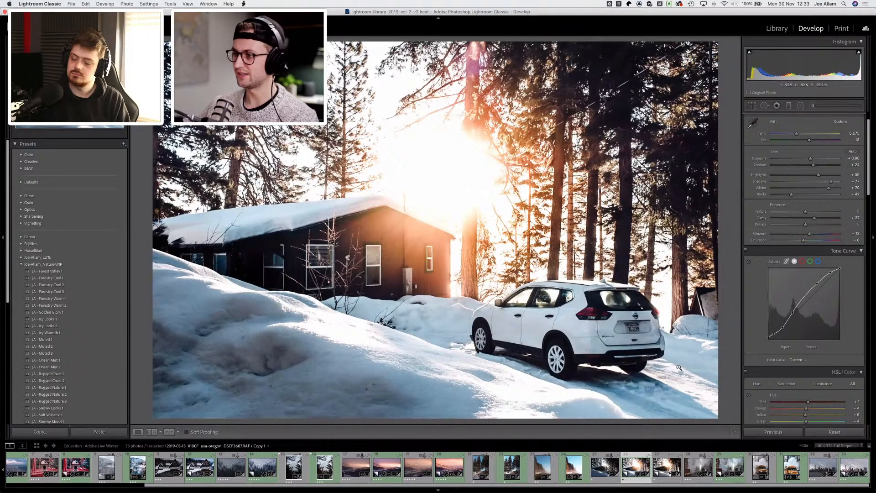
mouse_move(819, 174)
mouse_down()
mouse_move(822, 187)
mouse_move(809, 166)
mouse_up()
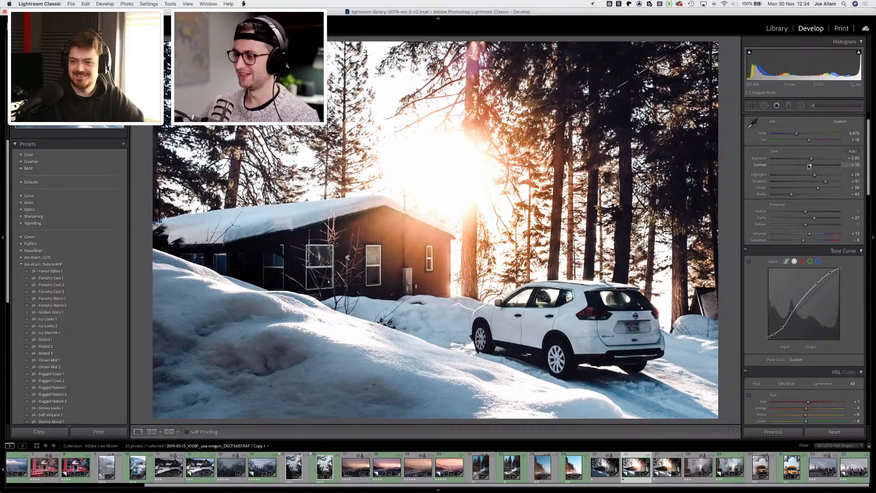
Step: Move through the filmstrip and open the steamy city street photo
key(Right)
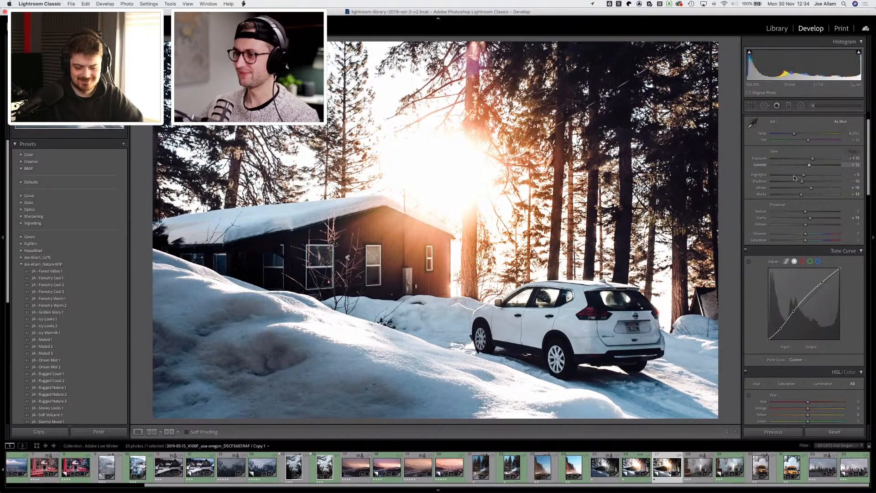
key(Right)
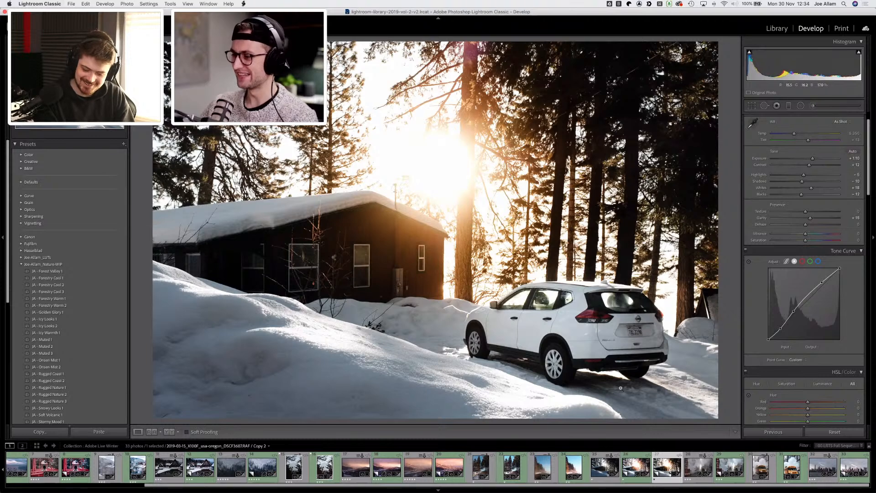
click(694, 467)
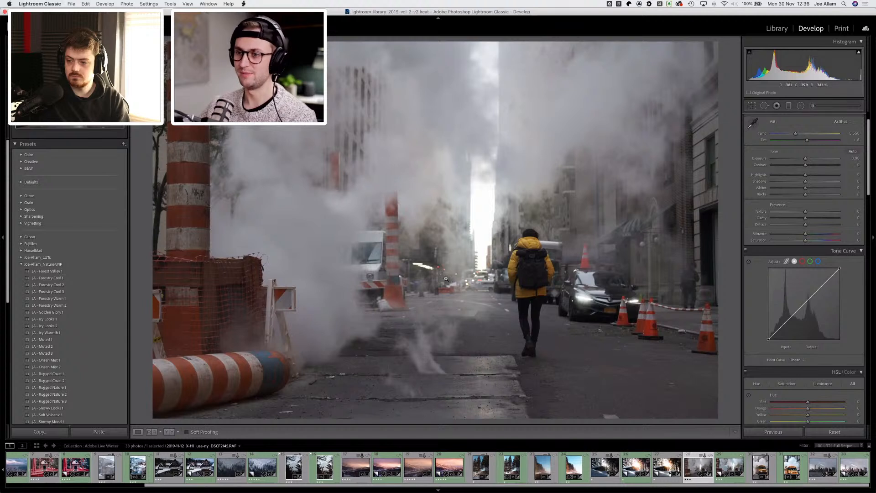
key(i)
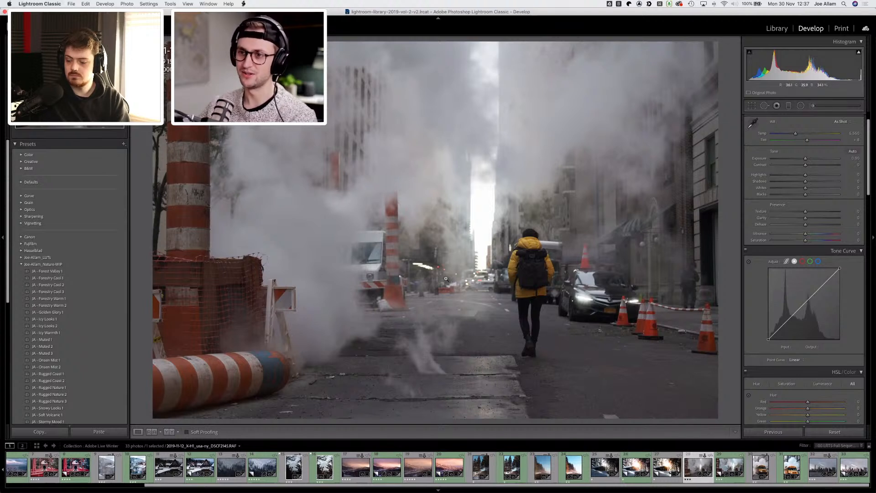
key(i)
key(i)
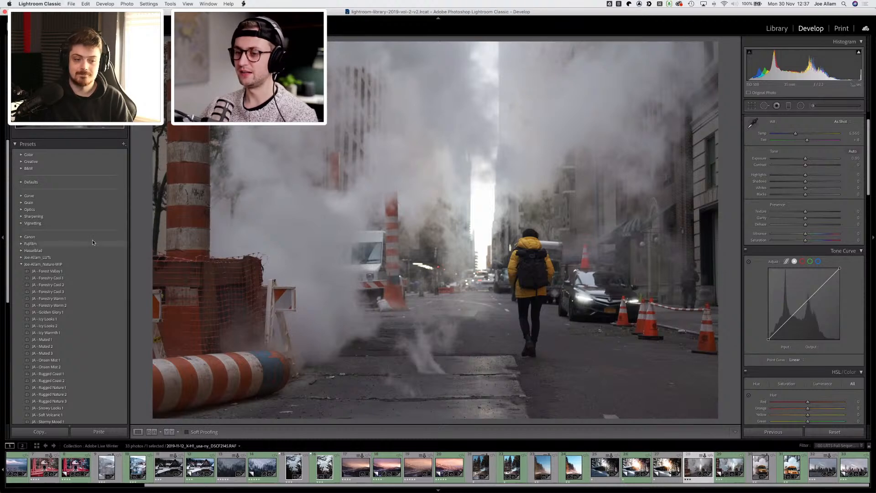
scroll(92, 241, down, 3)
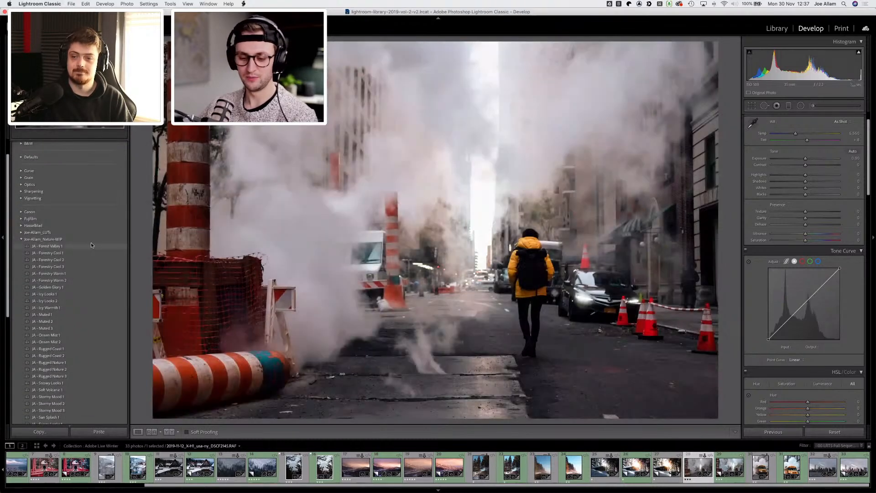
scroll(72, 226, up, 3)
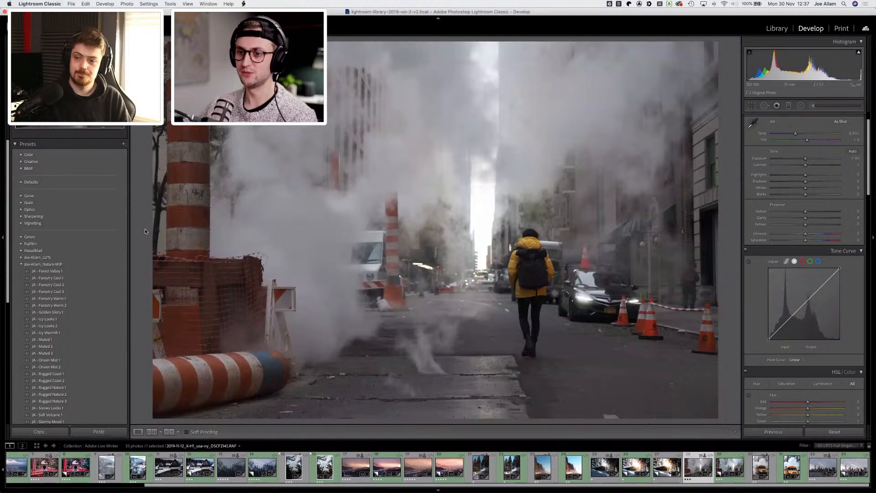
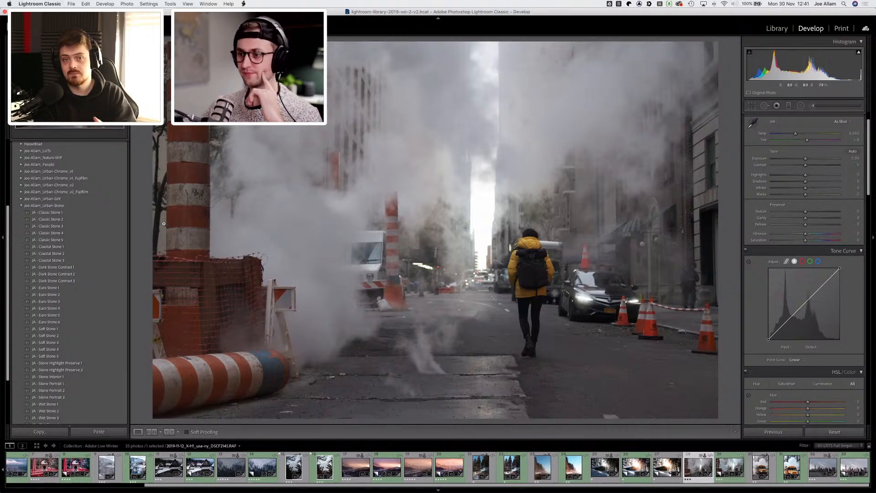
Step: Apply the JA - Dark Stone Contrast 1 preset to the steamy street photo
mouse_move(80, 231)
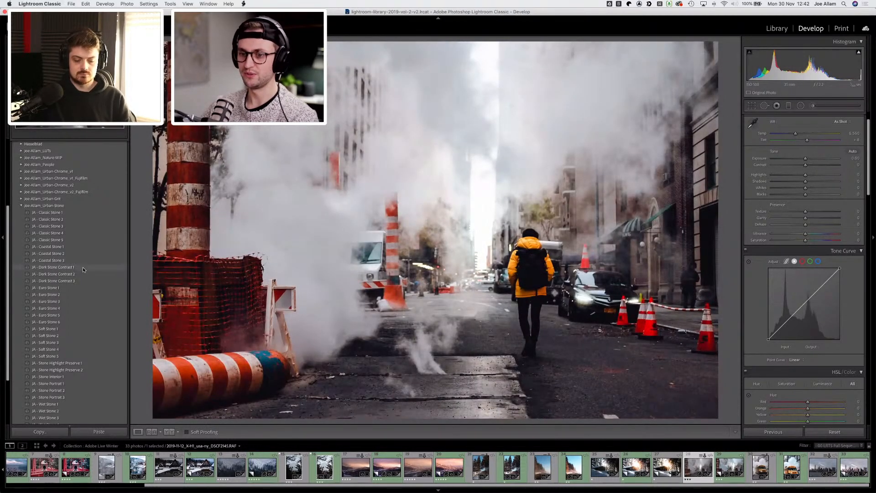
click(83, 267)
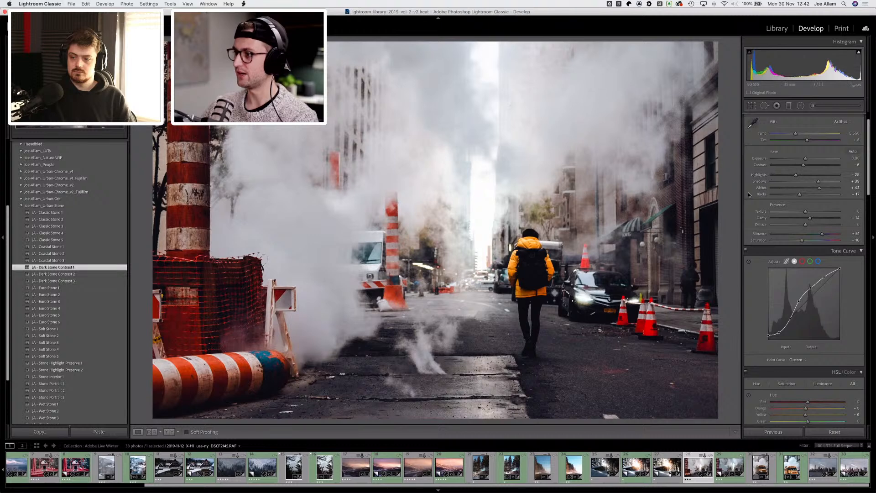
Step: Enable profile corrections in Lens Corrections and apply an Upright transform with a slight vertical adjustment
scroll(749, 215, down, 3)
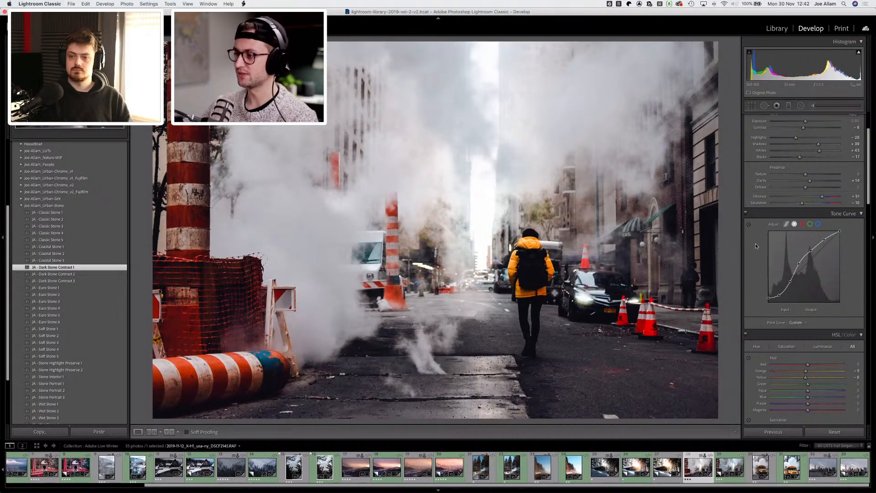
scroll(759, 248, down, 3)
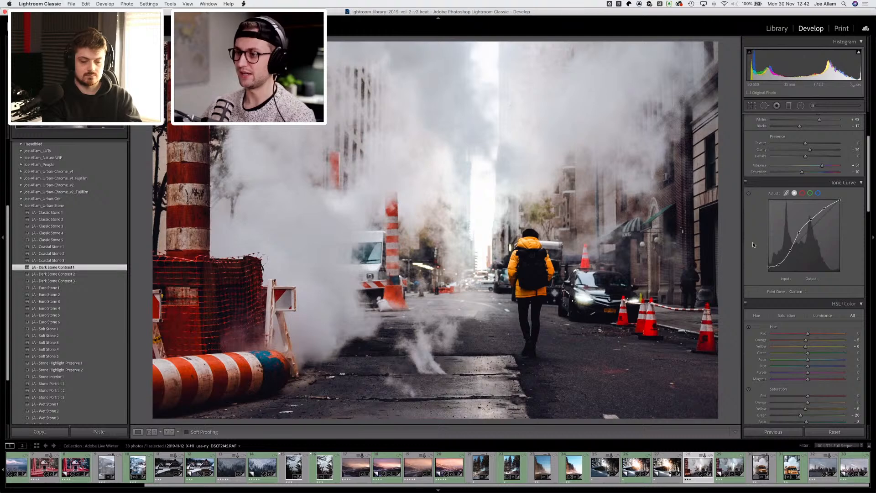
scroll(751, 237, down, 8)
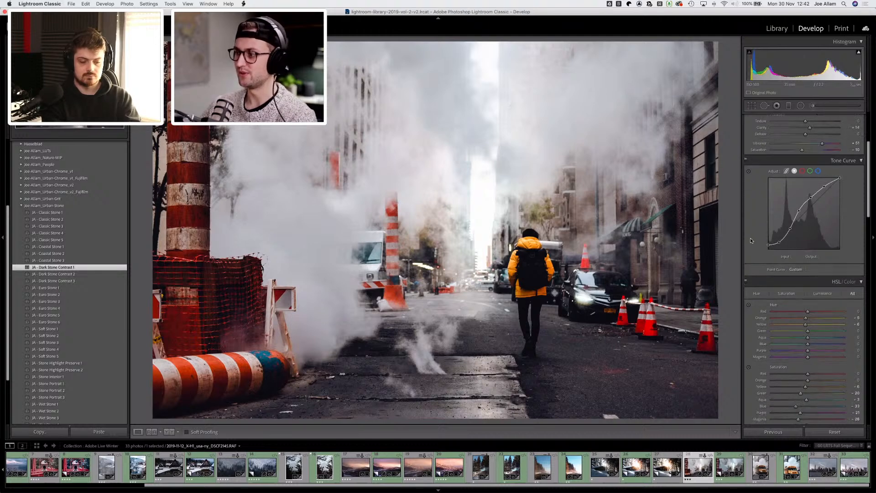
scroll(750, 238, down, 2)
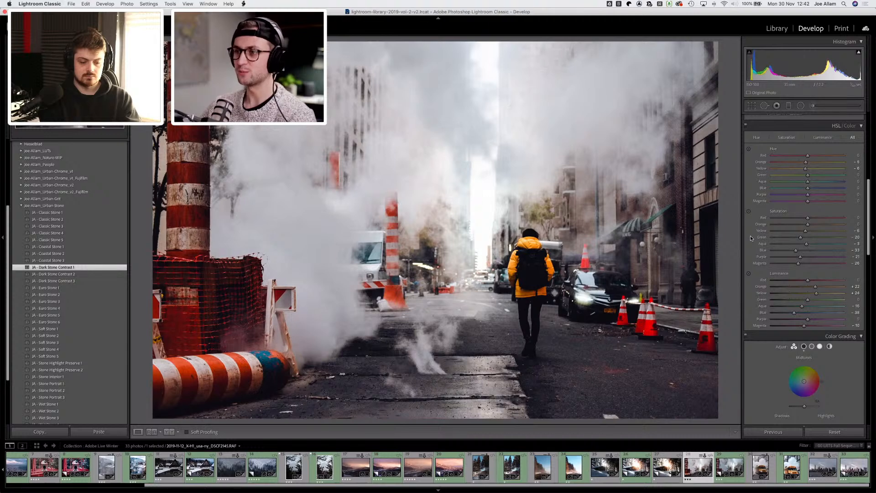
scroll(754, 232, down, 5)
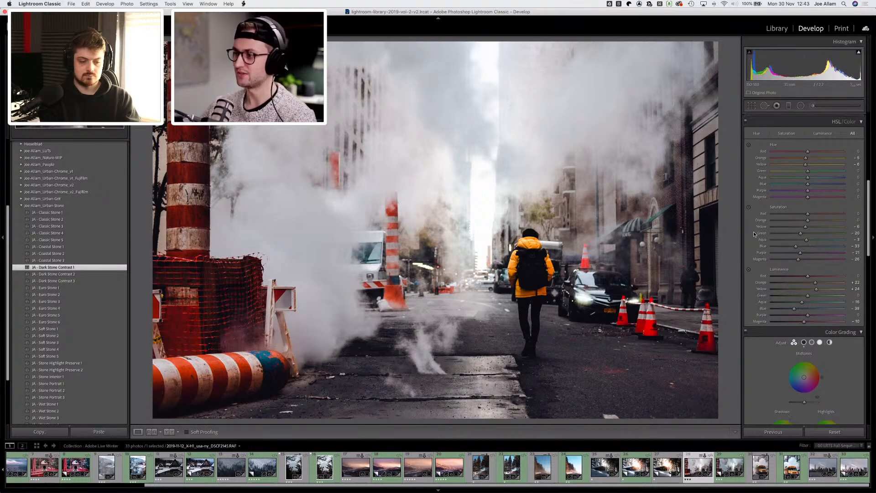
scroll(753, 231, down, 8)
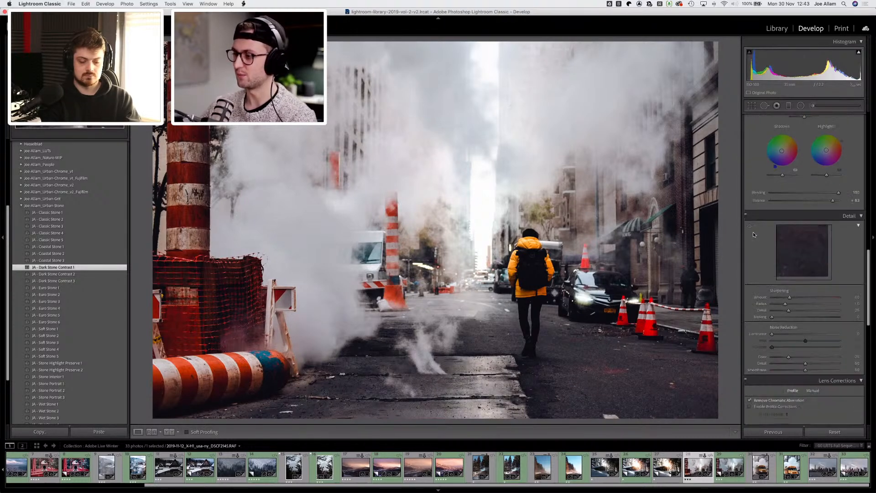
scroll(753, 231, down, 1)
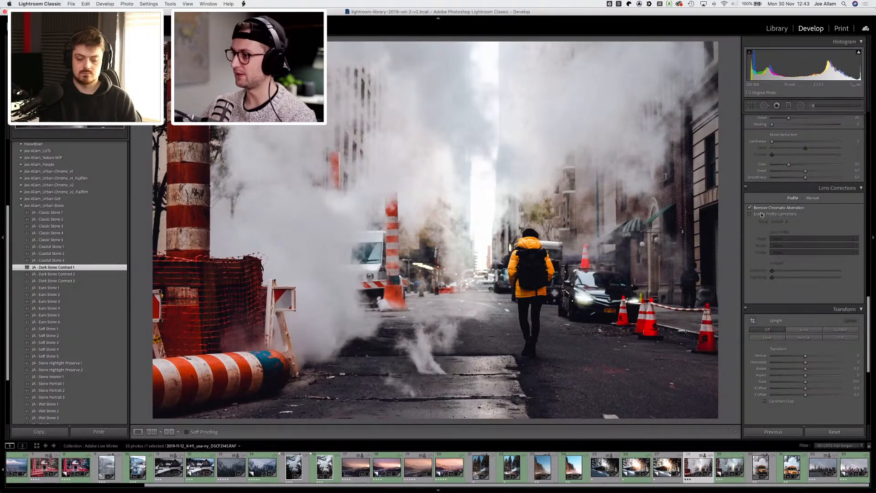
click(763, 215)
click(809, 330)
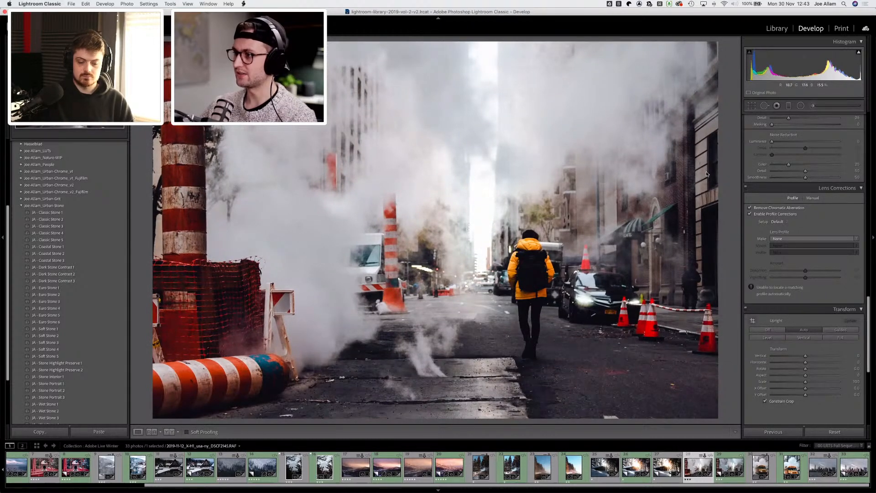
drag(806, 356, 805, 357)
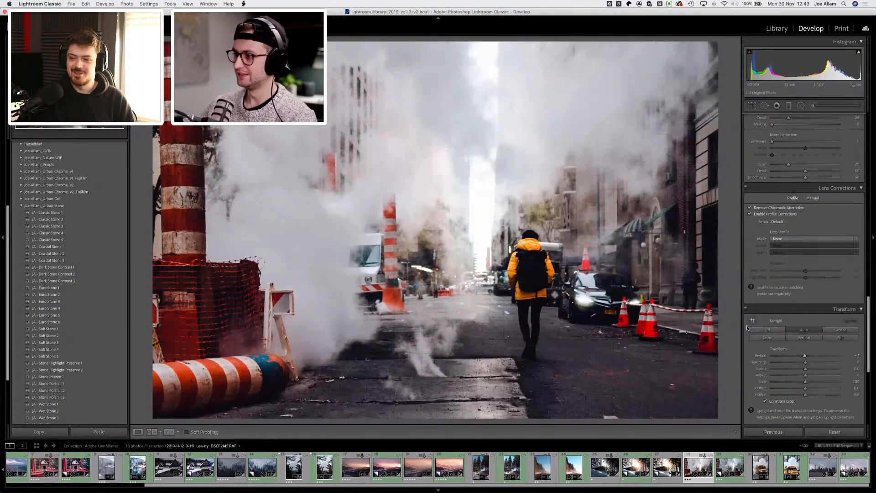
Step: Set the photo's exposure to +0.10 and contrast to 15
scroll(753, 252, up, 15)
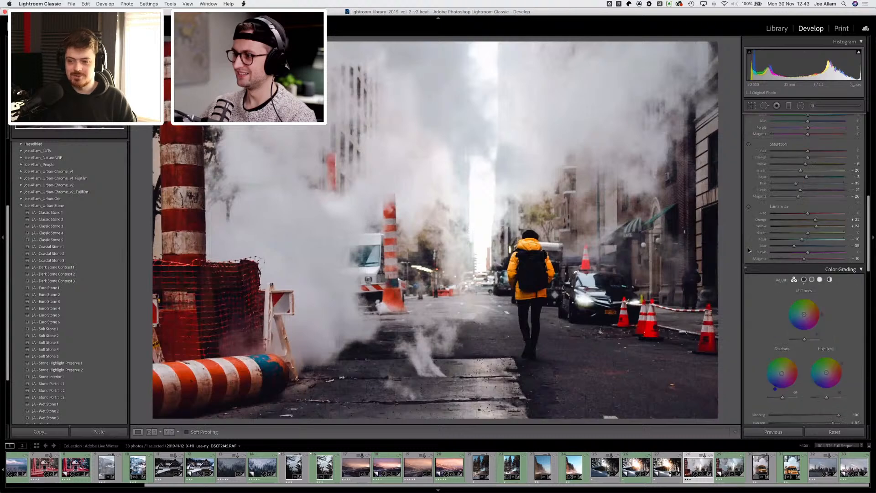
scroll(743, 256, up, 3)
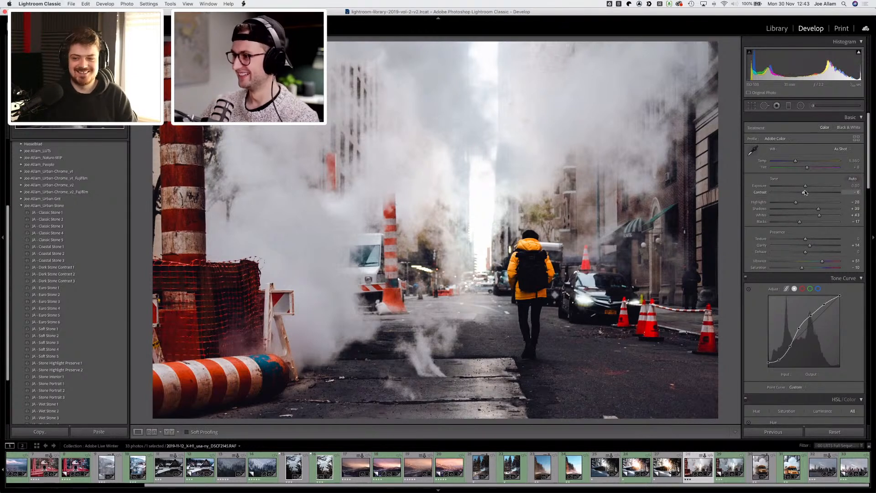
drag(805, 187, 806, 187)
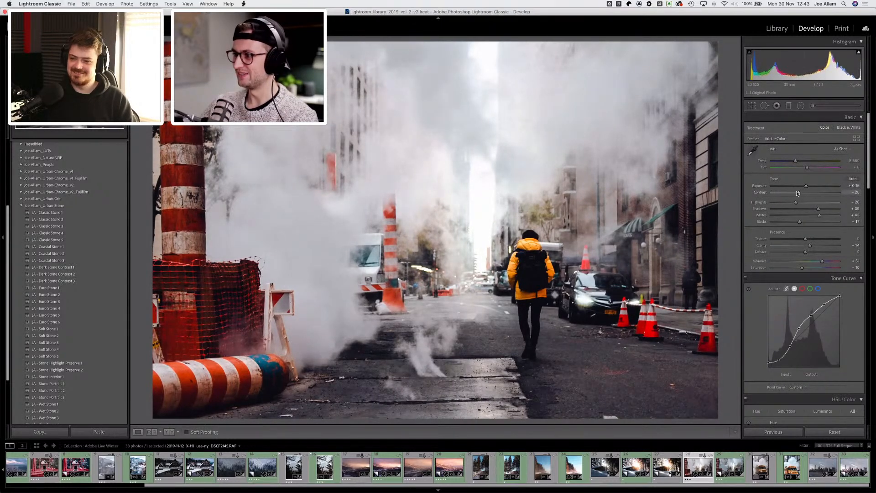
drag(799, 193, 797, 193)
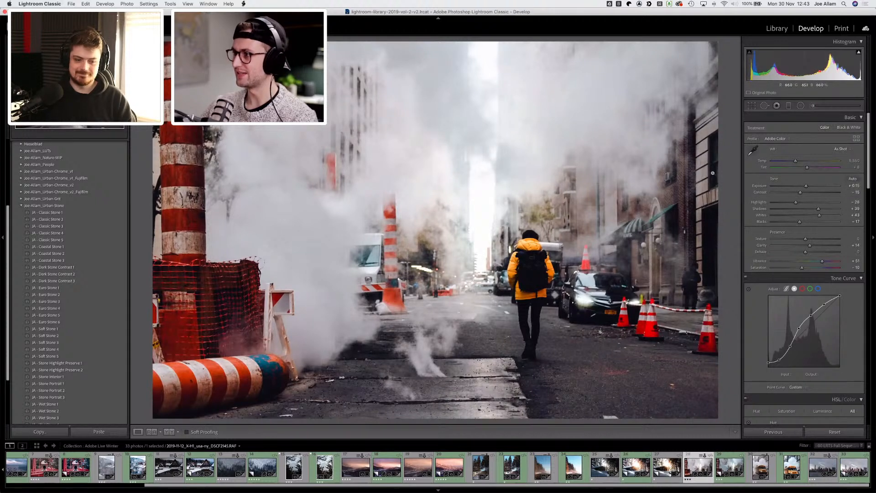
drag(819, 208, 820, 209)
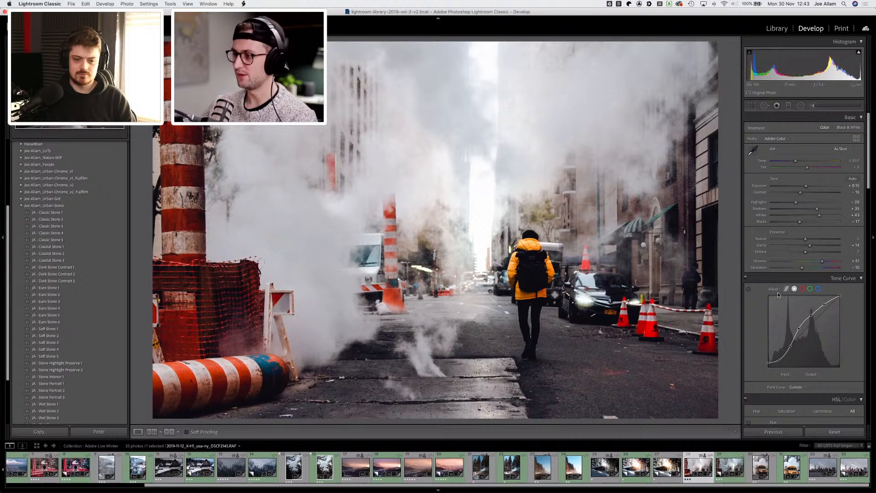
Step: Adjust the basic tone with blacks at -40, highlights at -77 and vibrance at +35
mouse_move(800, 222)
mouse_down()
mouse_move(785, 221)
mouse_move(792, 222)
mouse_up()
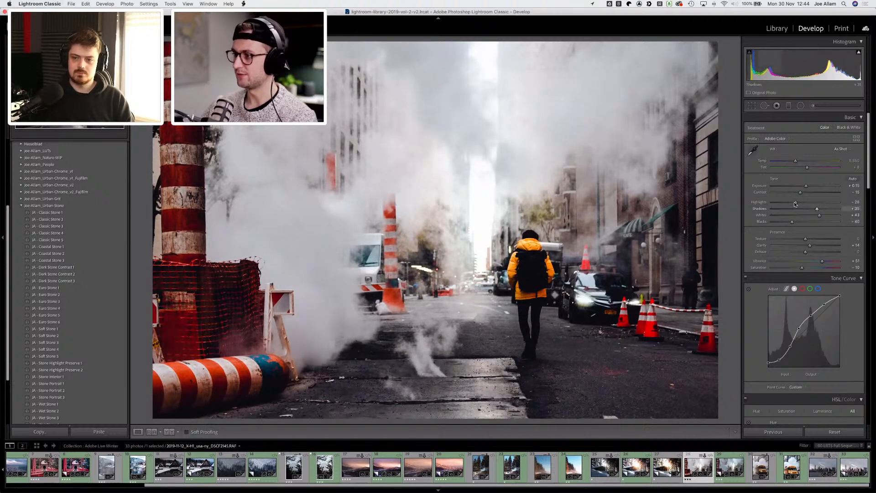
drag(796, 202, 777, 203)
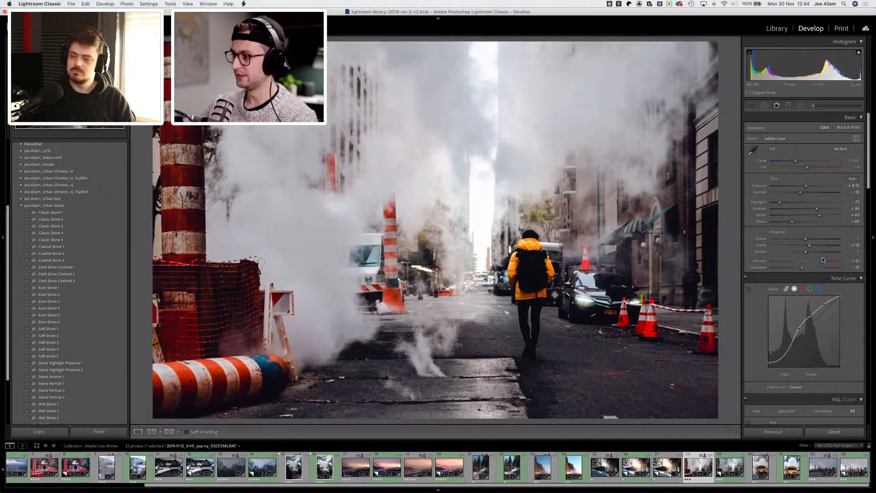
drag(823, 260, 812, 259)
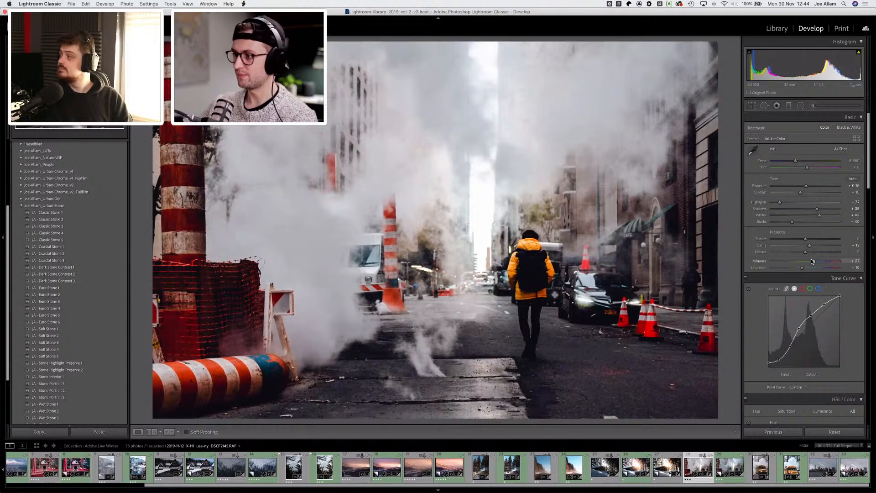
Step: Open the adjustment brush and show the edit pins to select the existing mask on the walking person
click(801, 106)
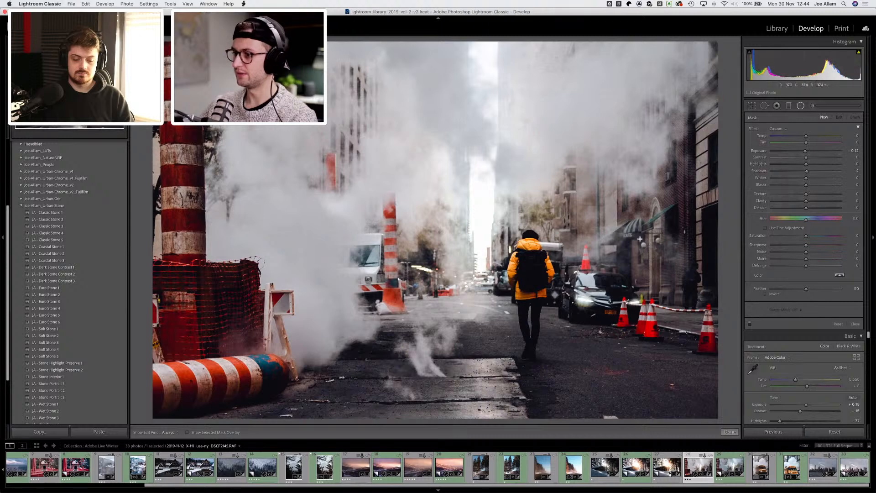
click(812, 105)
key(k)
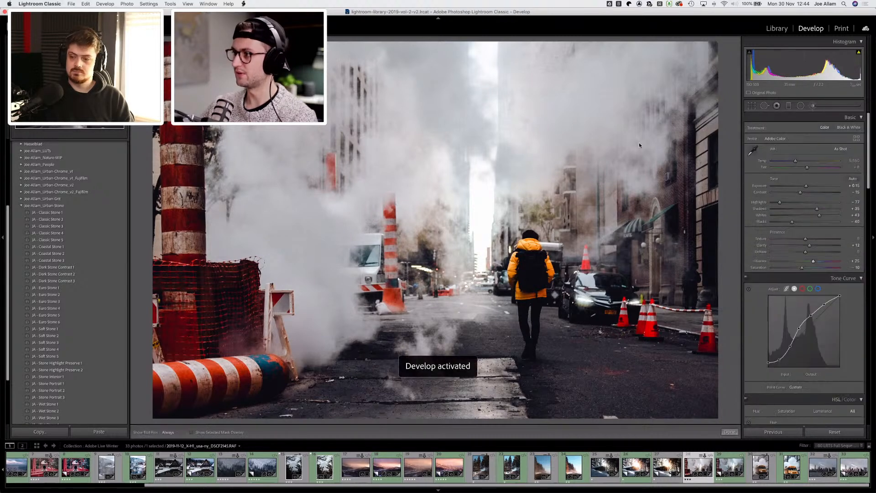
key(k)
scroll(528, 283, up, 2)
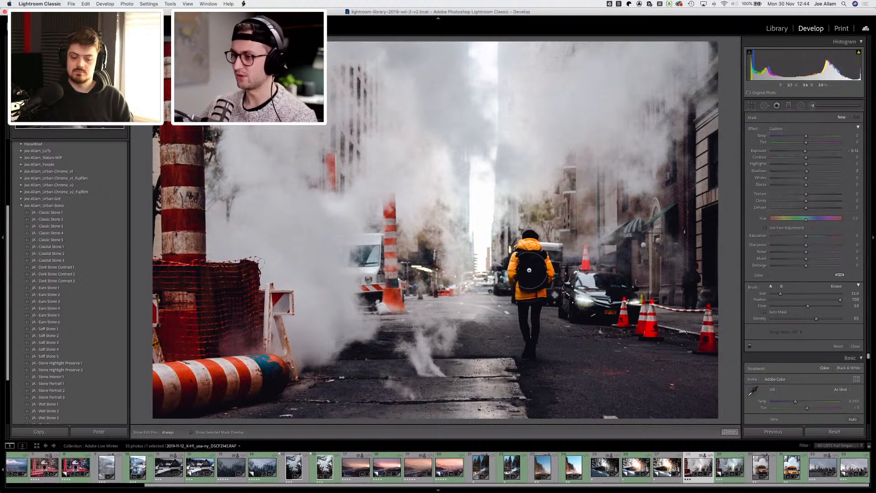
key(h)
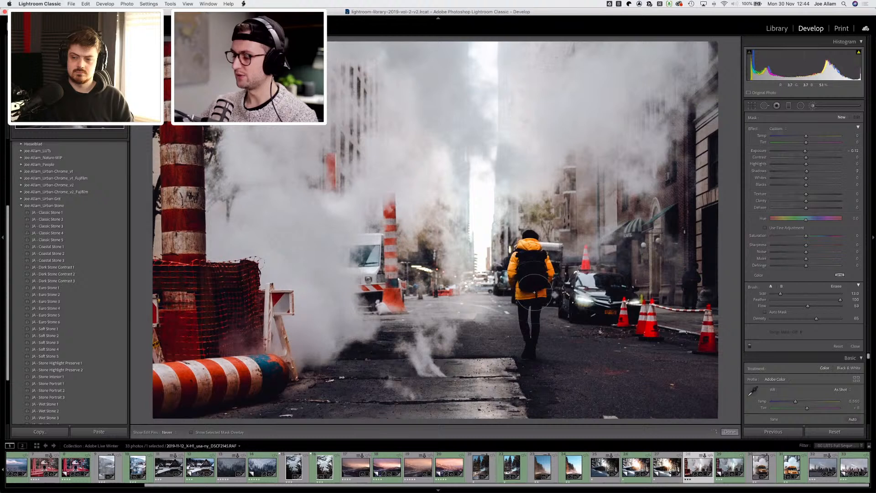
key(h)
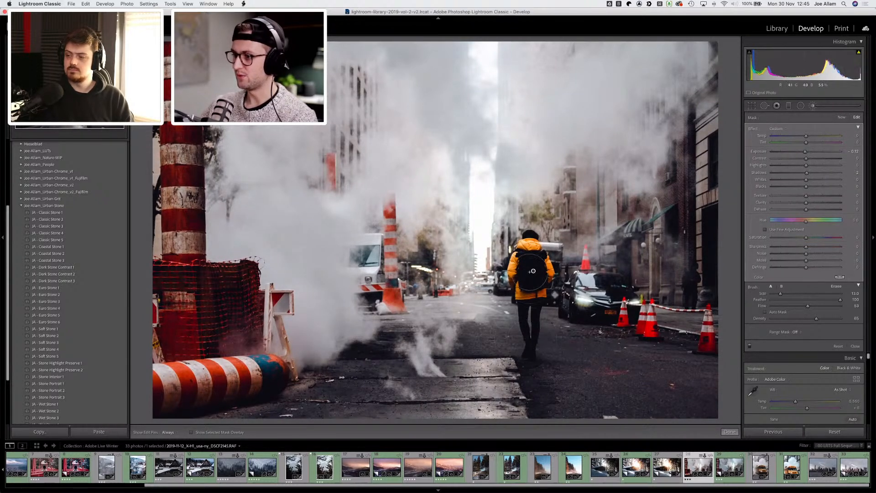
Step: Set the person's brush mask to exposure 0.30 and contrast -37, raising its shadows and whites
mouse_move(533, 271)
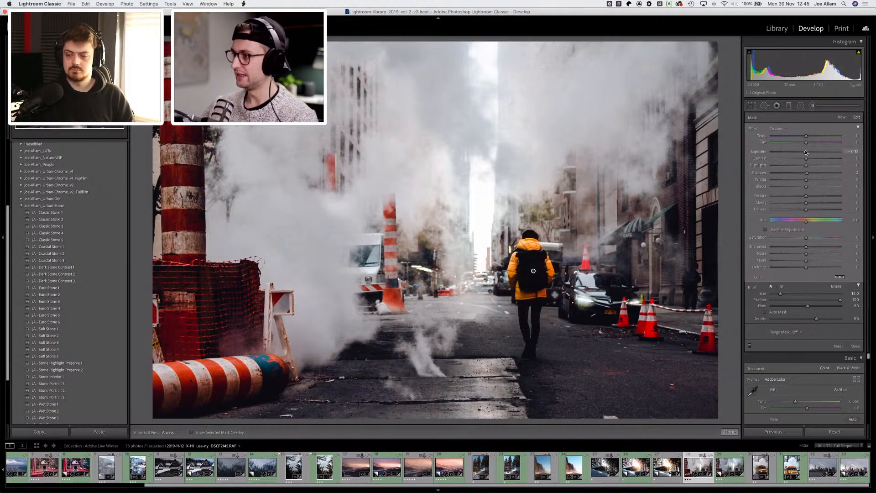
drag(809, 151, 823, 173)
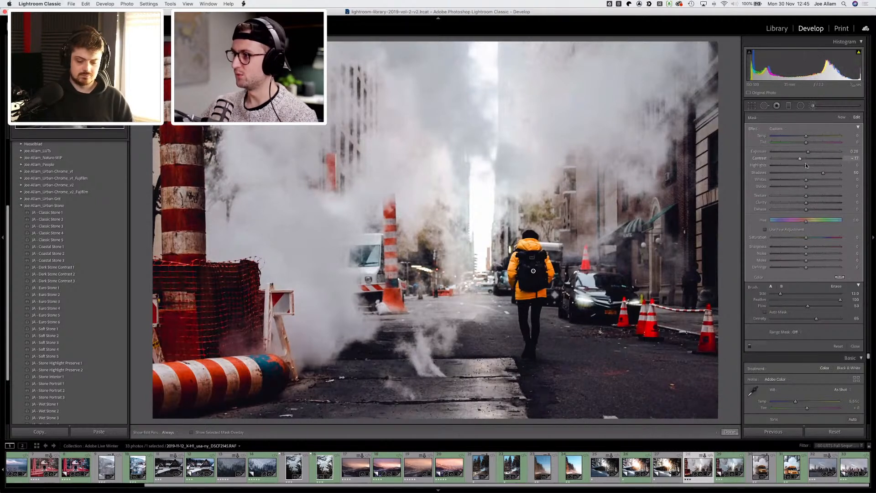
mouse_move(806, 166)
mouse_down()
mouse_move(815, 165)
mouse_move(810, 179)
mouse_move(832, 173)
mouse_move(810, 152)
mouse_up()
Step: Toggle the brush mask effect off and on to compare, and set its shadows to 56
click(750, 347)
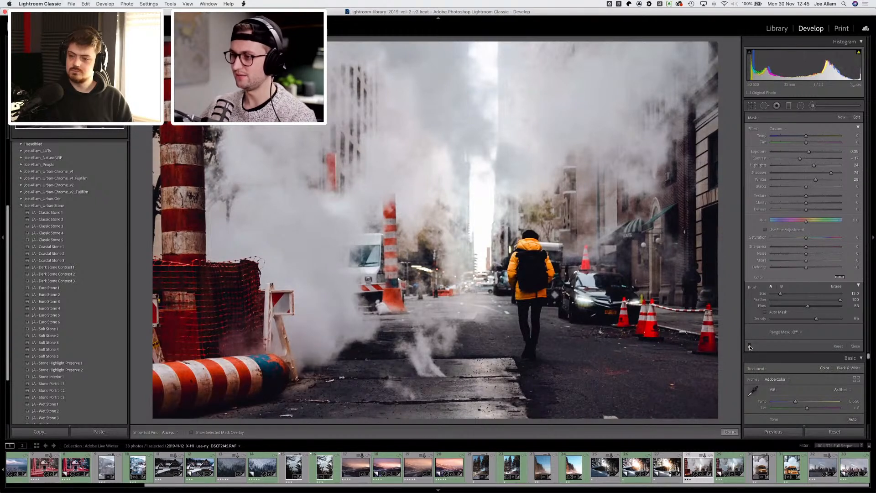
click(750, 347)
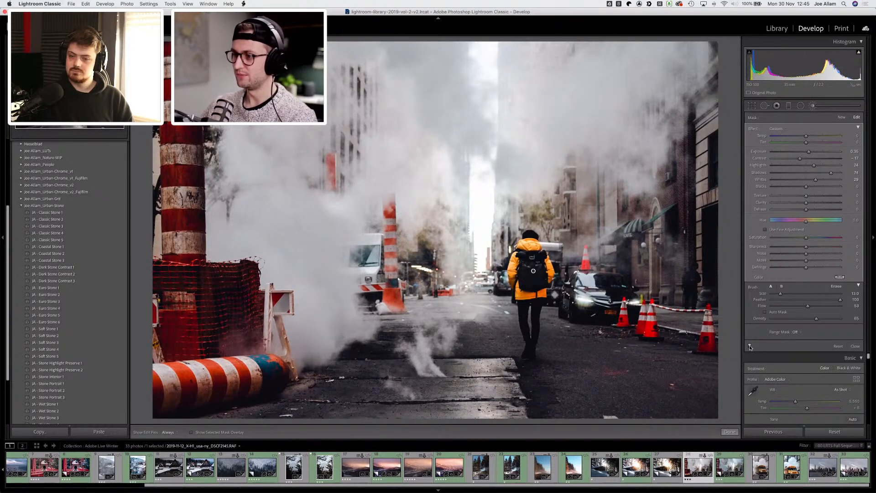
click(825, 173)
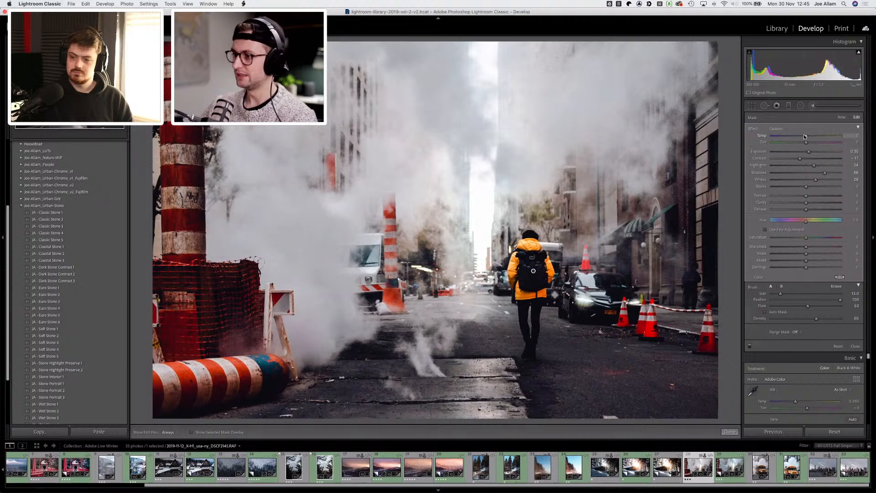
Step: Cool the brush mask's temperature to -16 and close the adjustment brush
drag(804, 136, 801, 137)
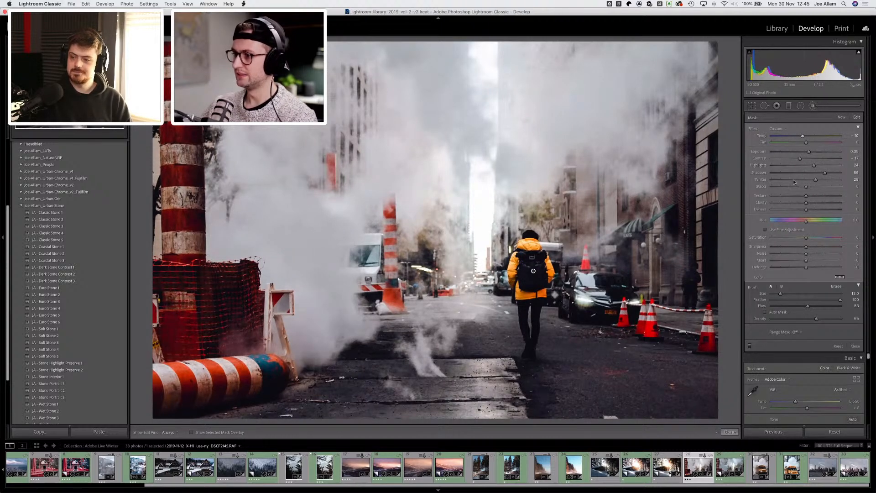
key(d)
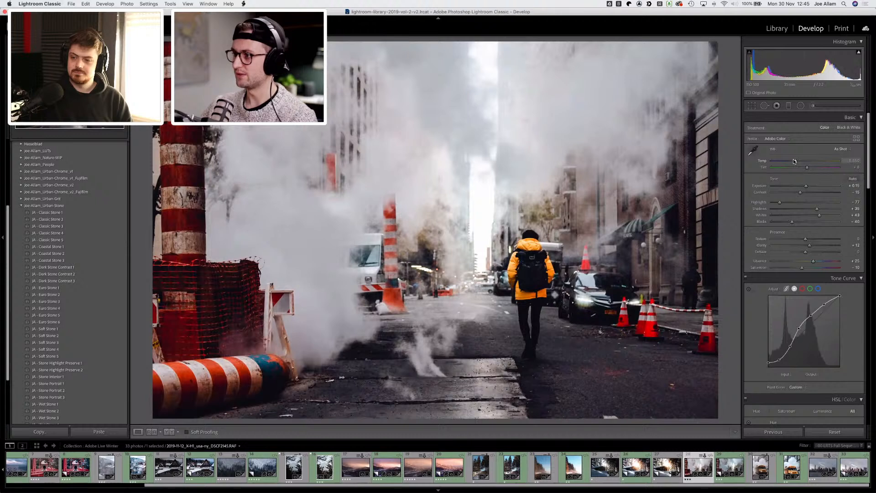
Step: Set the photo's white balance temperature to 5,065 and exposure to +0.30
click(794, 161)
drag(794, 159, 792, 159)
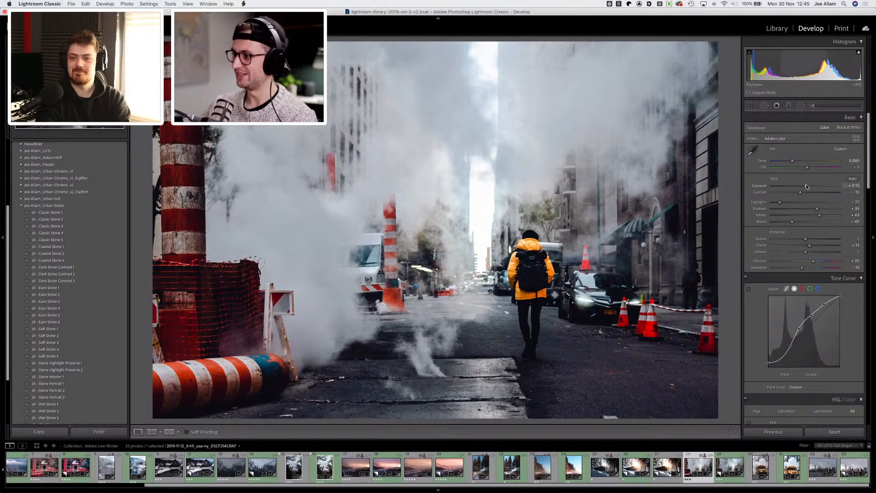
drag(806, 187, 808, 186)
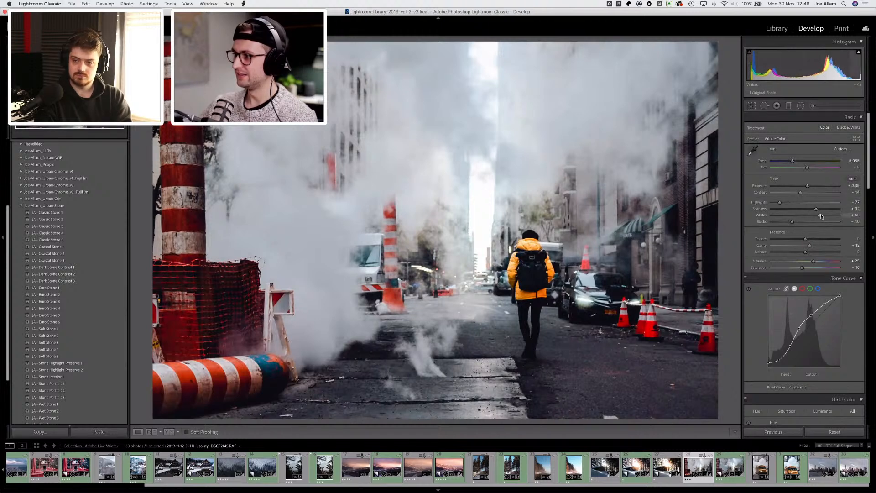
Step: Raise the whites to +48 and compare the before and after views
drag(821, 214, 821, 215)
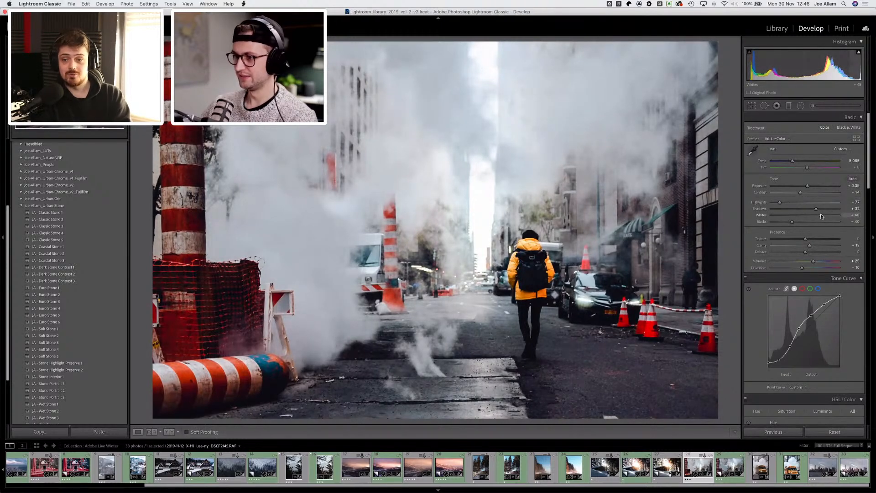
key(backslash)
key(backslash)
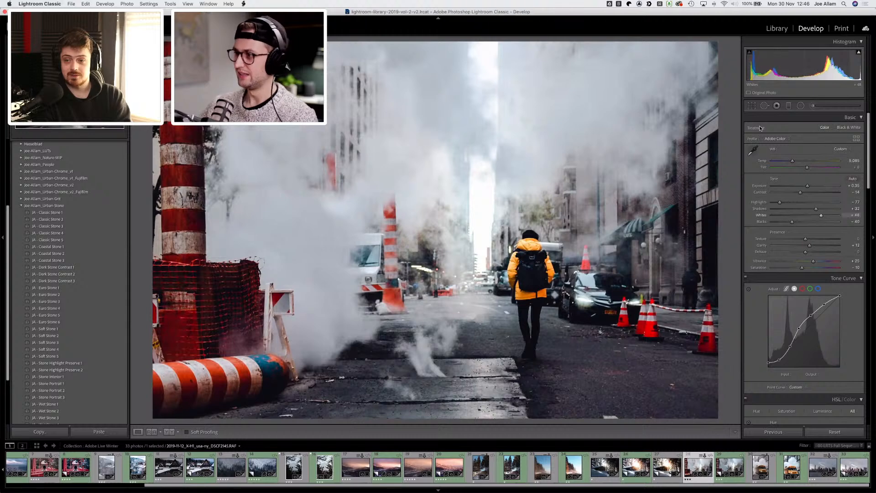
Step: Crop the steamy street photo slightly in from the top-right corner, then compare the before and after views
click(751, 106)
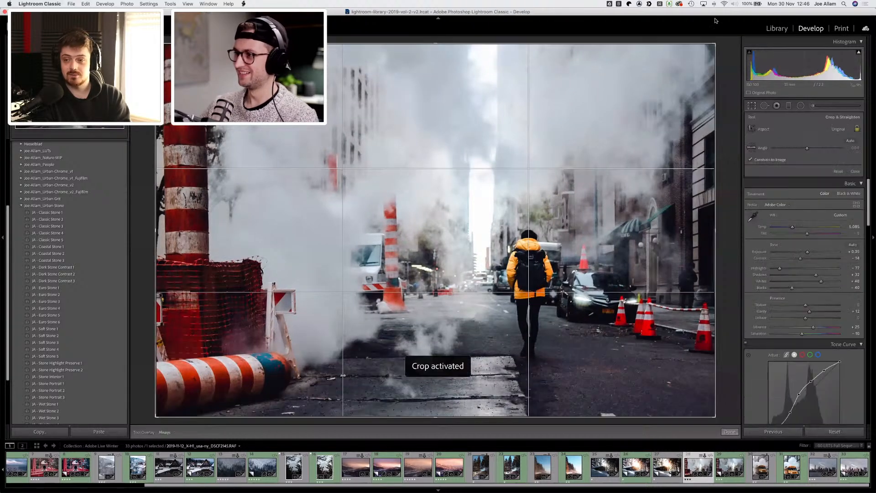
drag(714, 43, 697, 56)
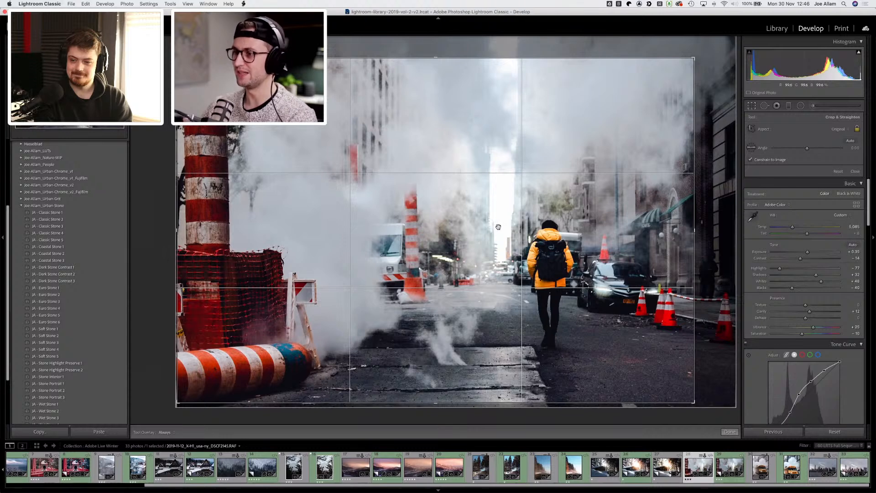
key(d)
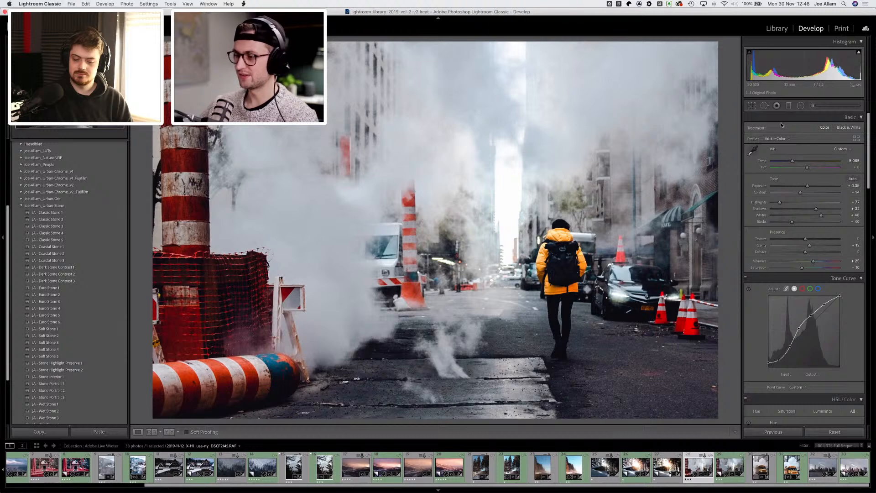
key(backslash)
key(backslash)
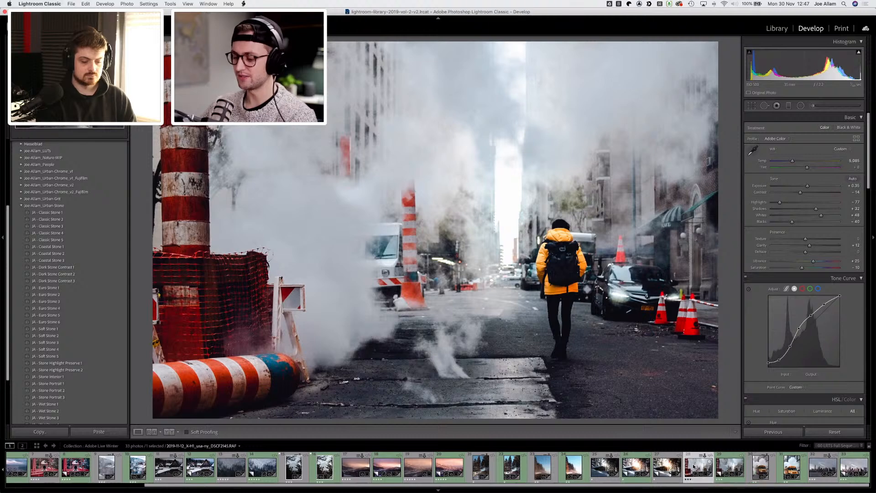
Step: Copy the street photo's develop settings with all setting groups checked
key(super+shift+c)
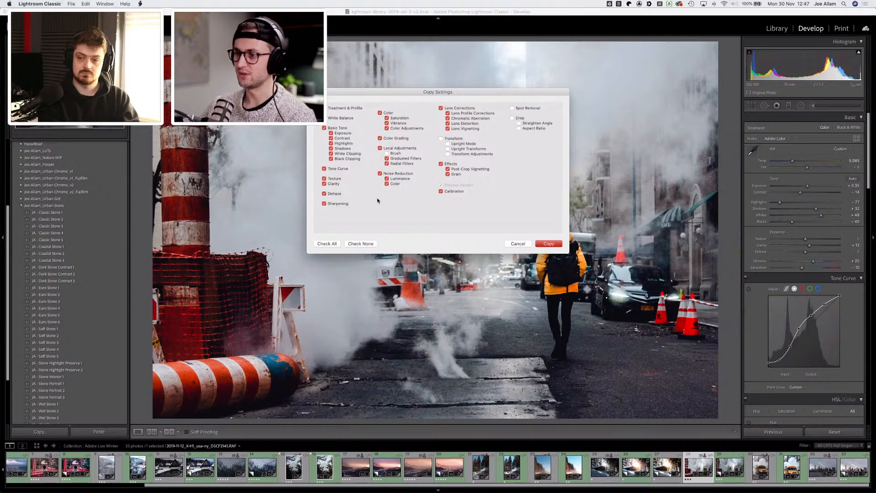
click(551, 244)
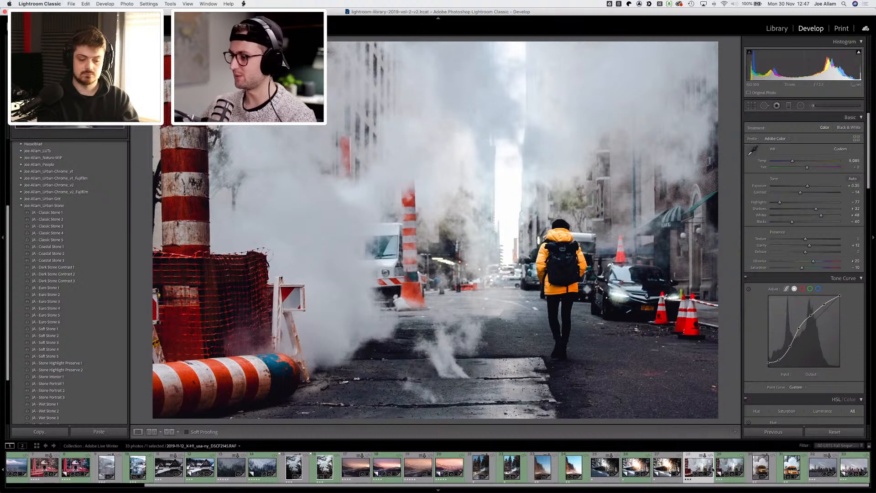
Step: Make a virtual copy of the school bus photo and paste the copied develop settings onto it
click(761, 468)
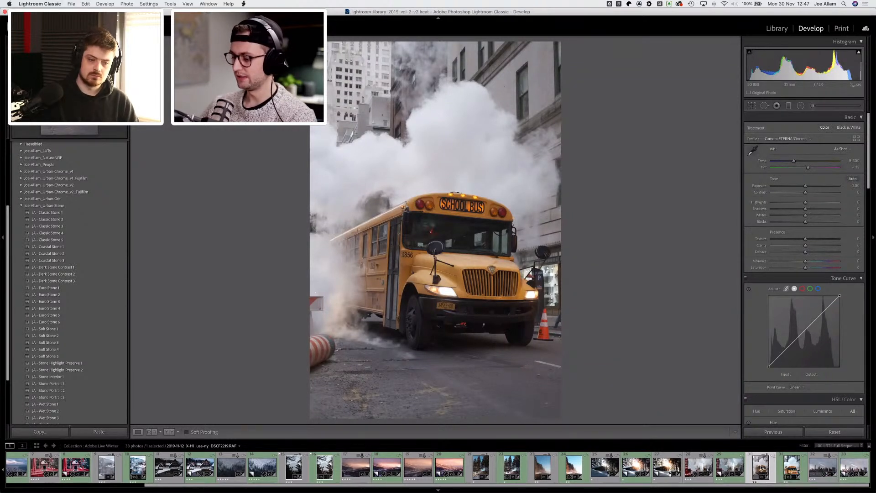
key(super+apostrophe)
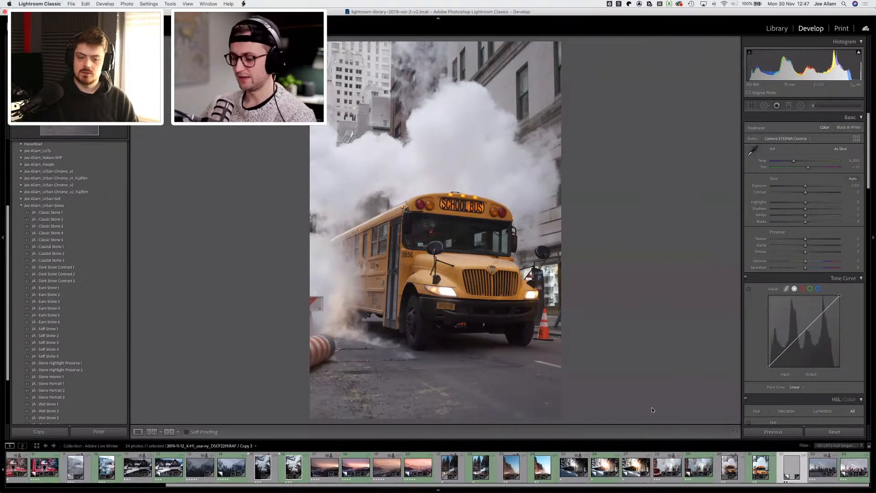
key(shift+super+r)
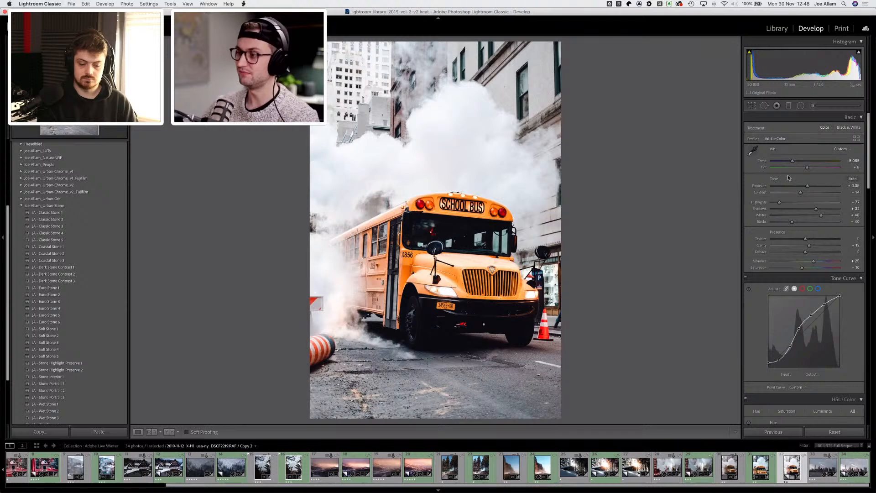
Step: Set the bus photo's exposure to +0.10, highlights to -64, whites to +44 and temperature to about 4,844
drag(808, 187, 784, 203)
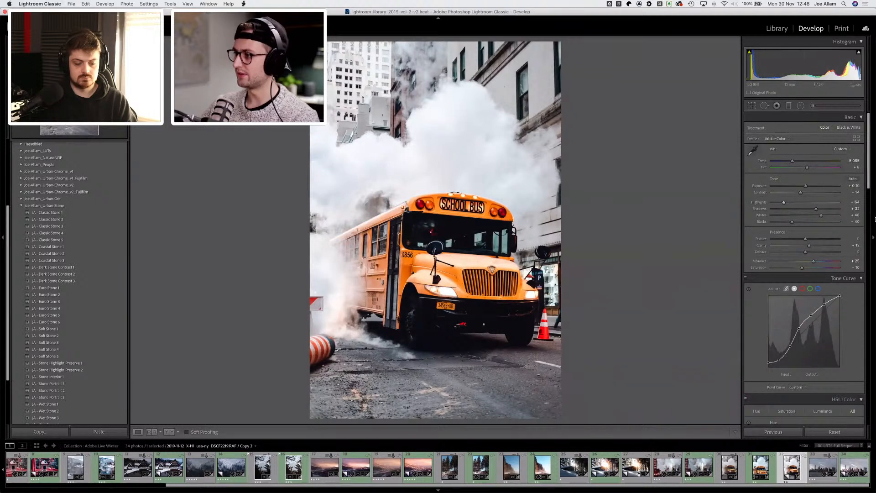
drag(822, 215, 820, 215)
drag(791, 163, 791, 162)
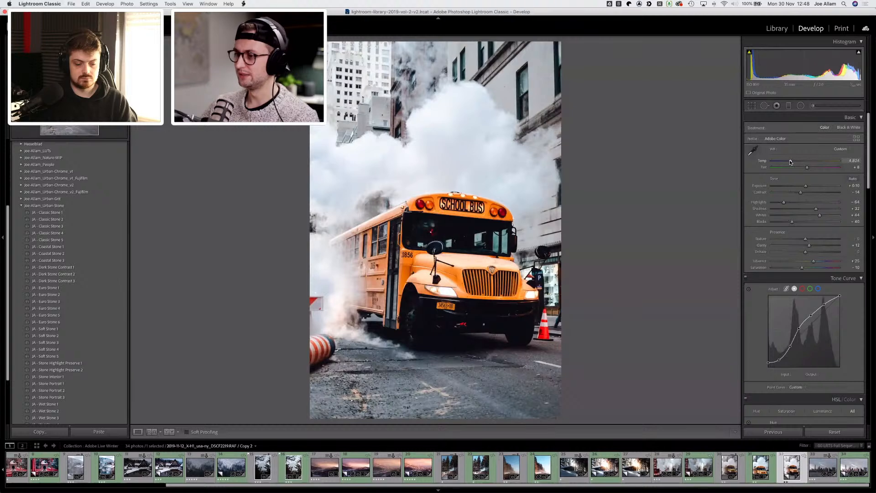
Step: Darken the blue luminance on the road to -93 using the HSL targeted adjustment tool
scroll(747, 228, down, 10)
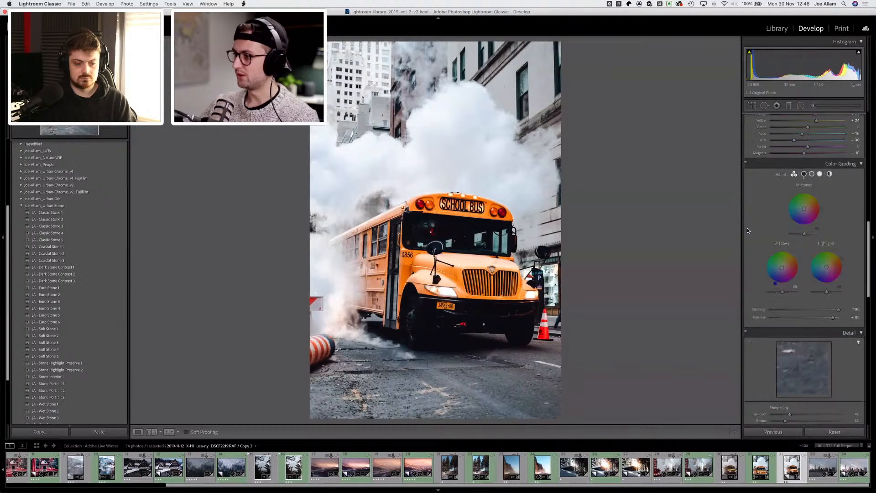
scroll(747, 226, up, 2)
click(748, 227)
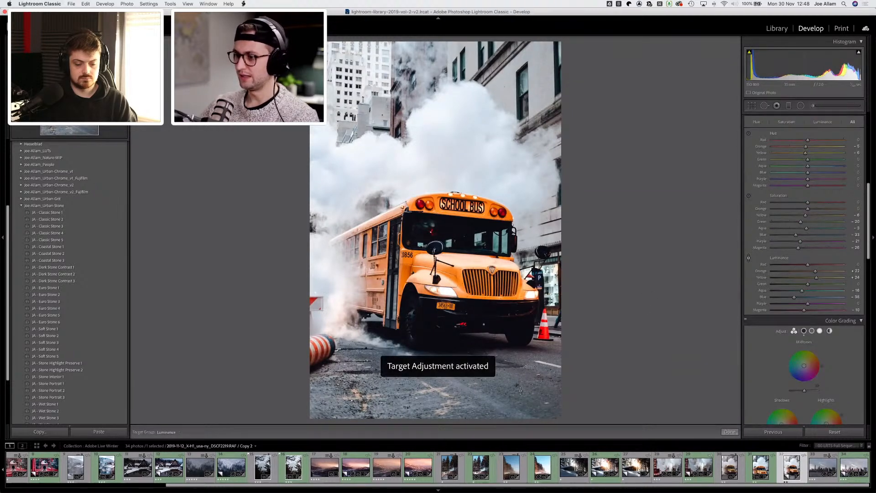
drag(513, 378, 513, 404)
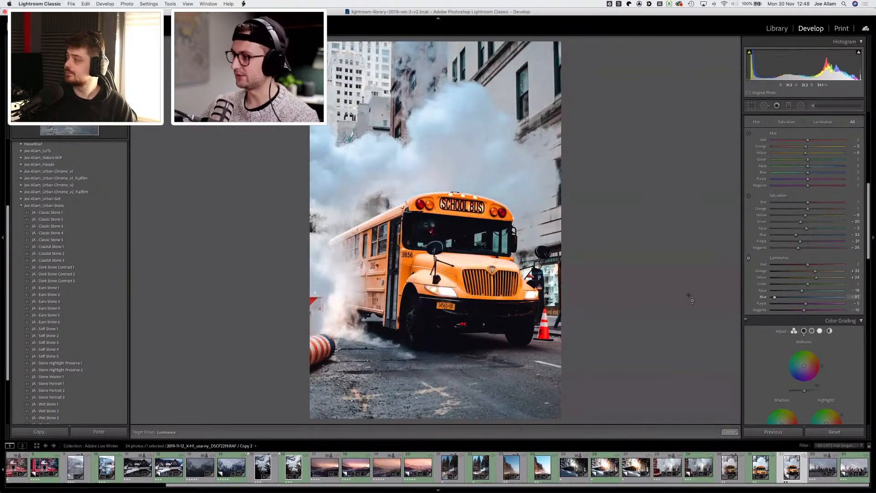
Step: Draw a graduated filter upward from the bottom of the bus photo and set its exposure to -0.47
click(789, 106)
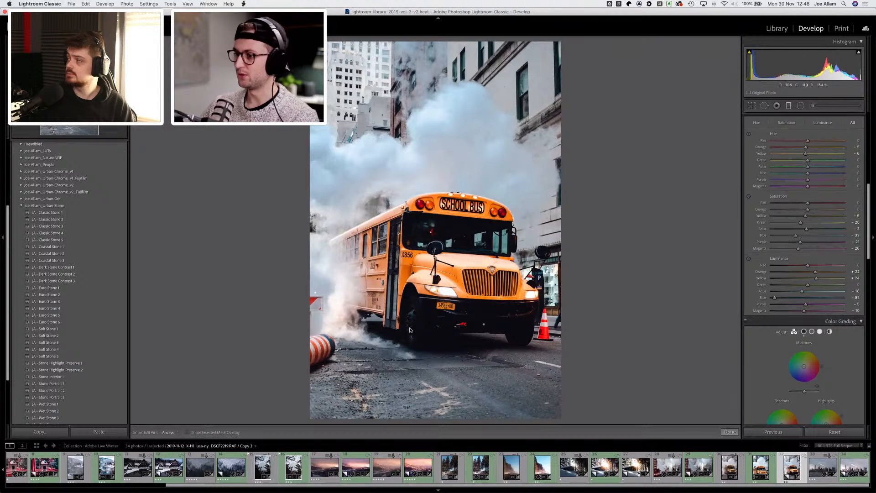
drag(461, 386, 450, 275)
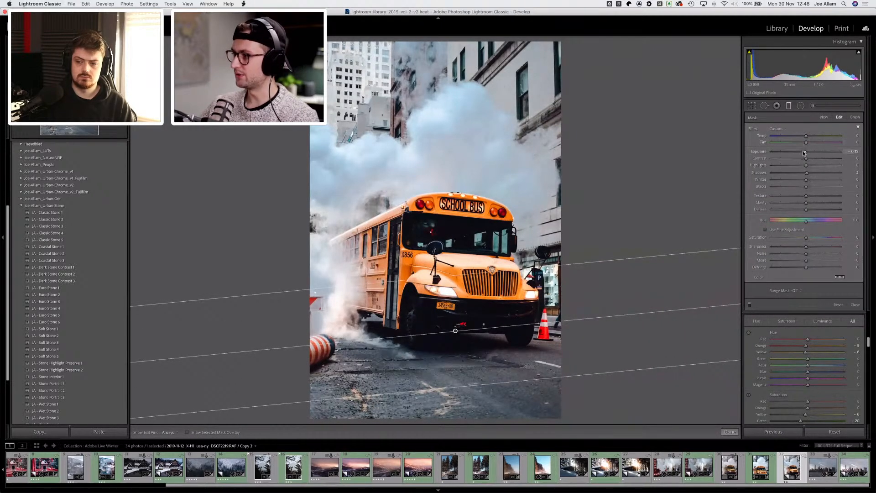
drag(805, 152, 801, 172)
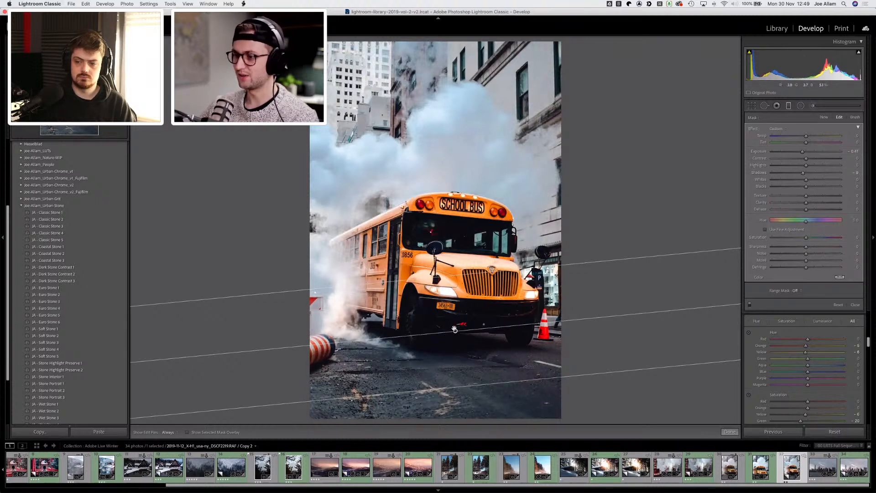
Step: Move the graduated filter lower on the road, cool its temperature slightly, and close the filter tool
drag(455, 331, 458, 356)
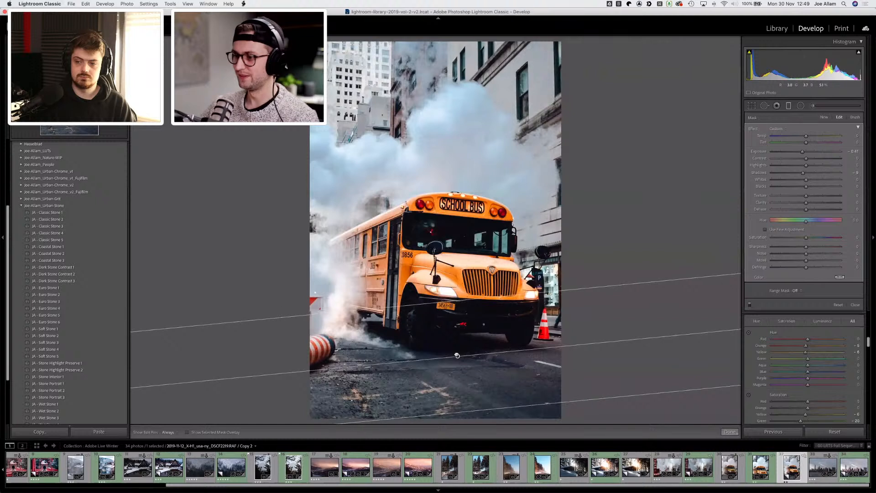
drag(542, 348, 543, 351)
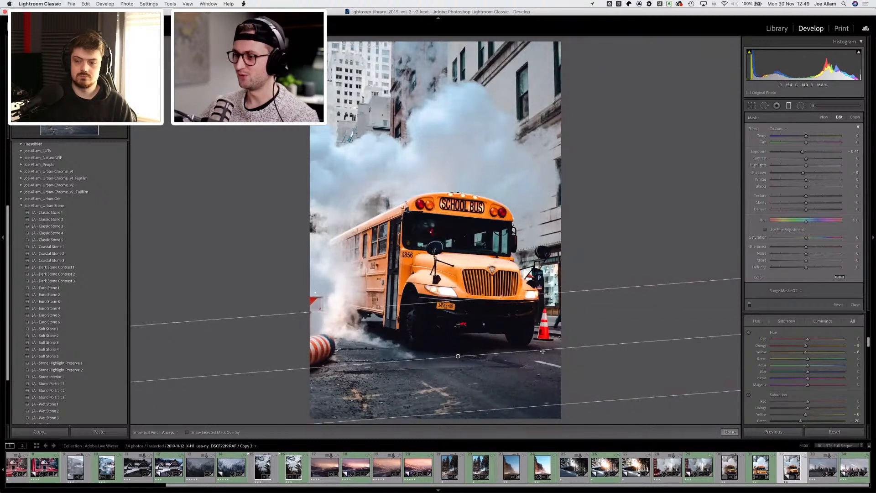
drag(456, 355, 458, 361)
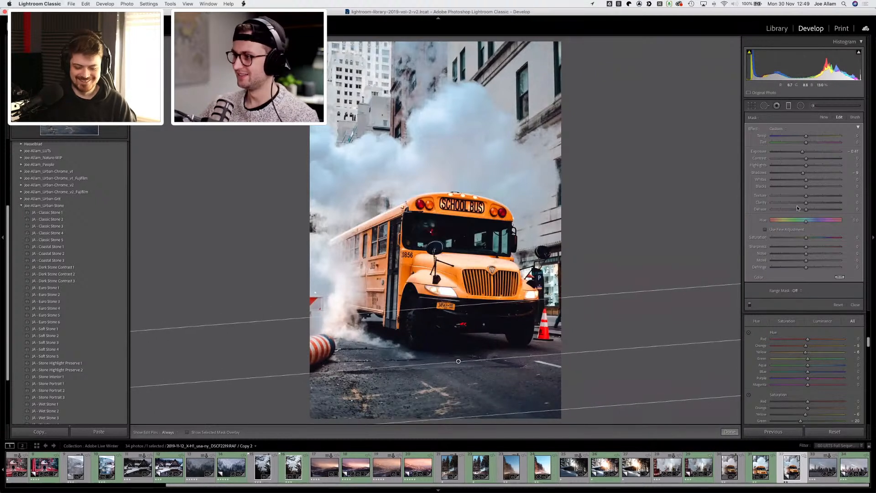
drag(806, 188, 803, 136)
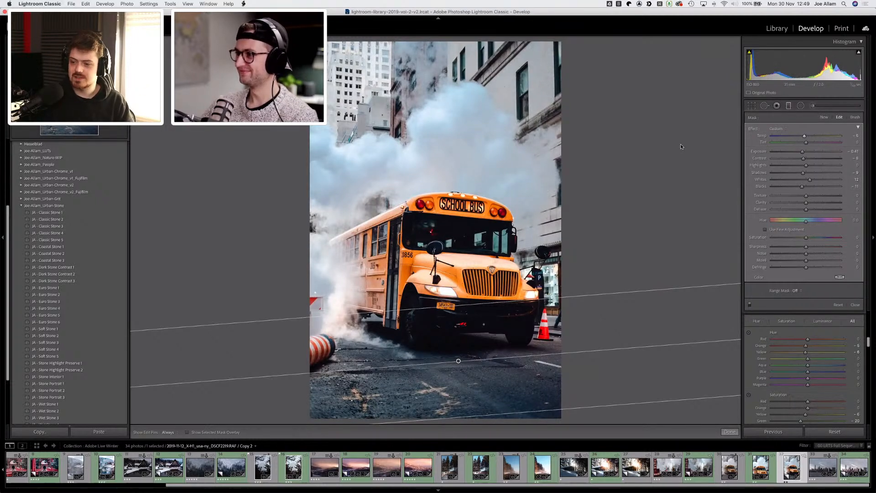
key(d)
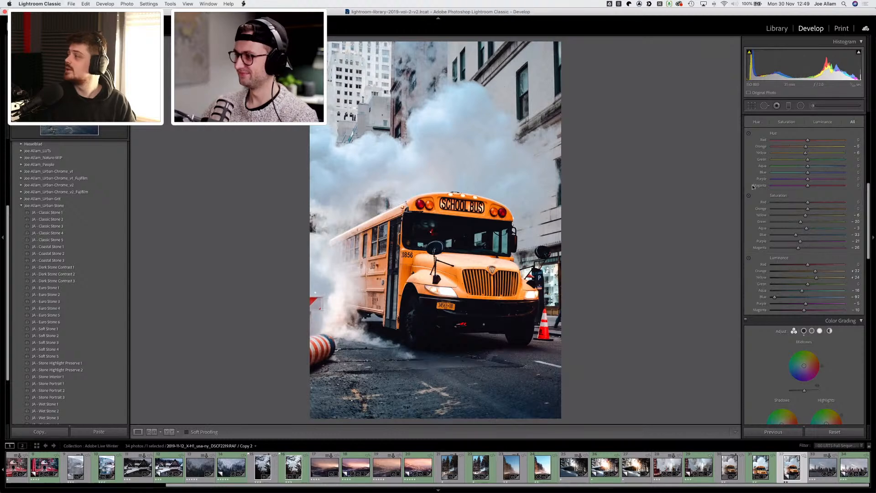
Step: Adjust the midtones in color grading for the bus photo
scroll(754, 183, up, 3)
scroll(754, 183, down, 5)
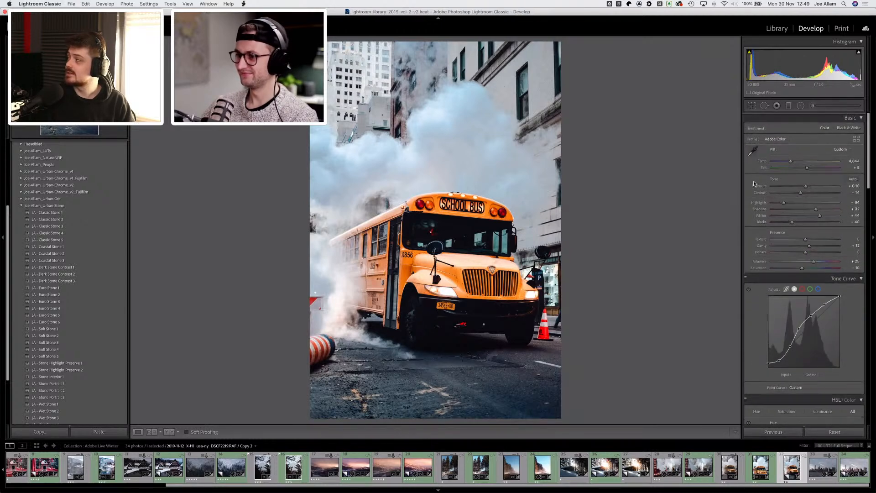
scroll(752, 184, down, 3)
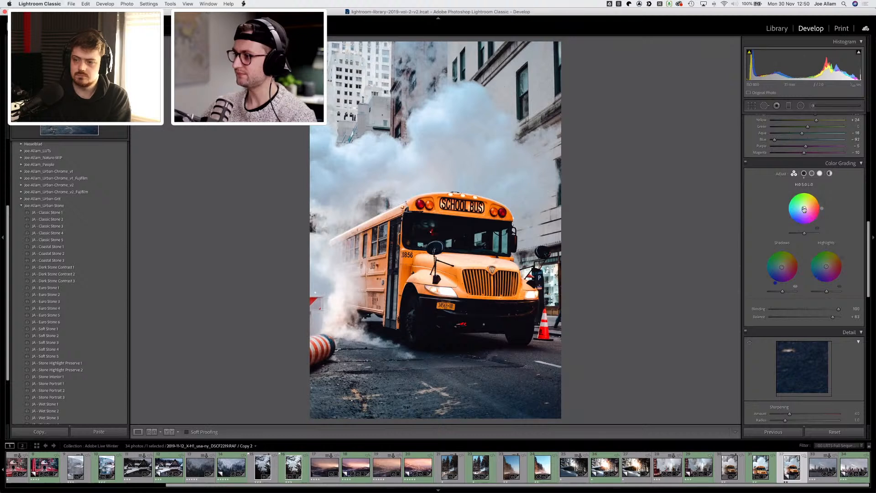
drag(804, 208, 803, 234)
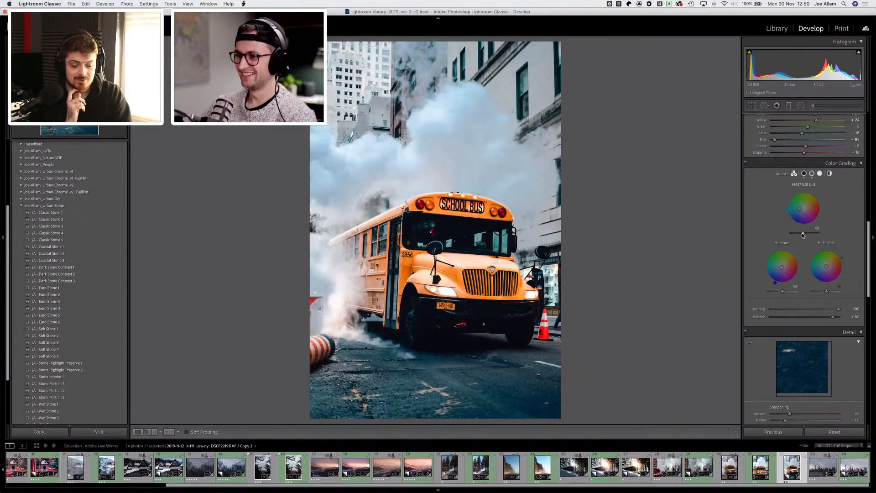
Step: Crop the bus photo slightly tighter around the bus at its original aspect ratio and close the crop tool
scroll(754, 190, up, 10)
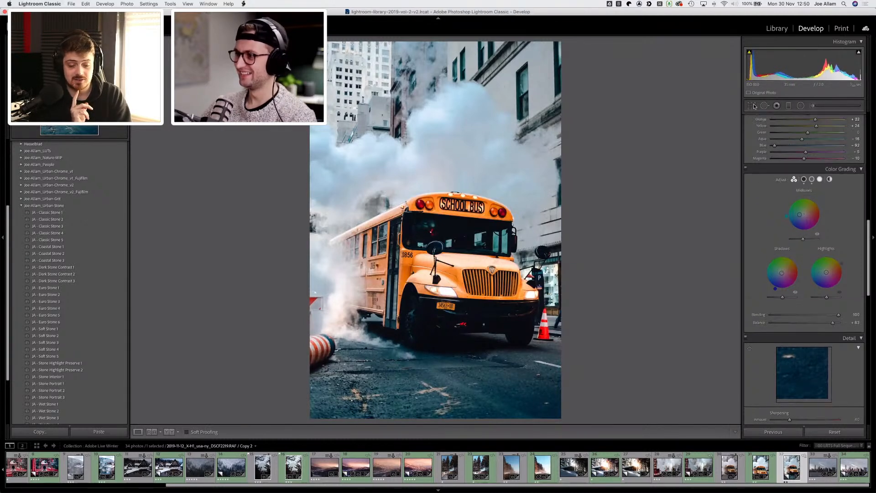
click(753, 107)
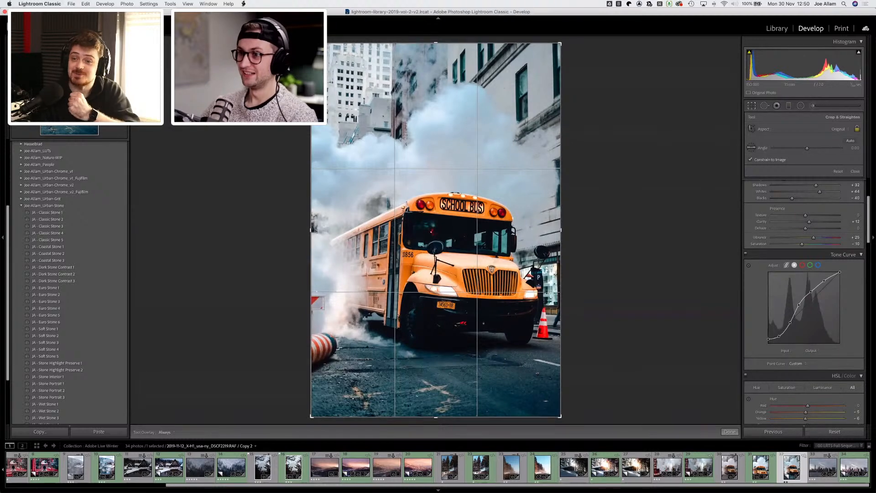
drag(312, 43, 320, 56)
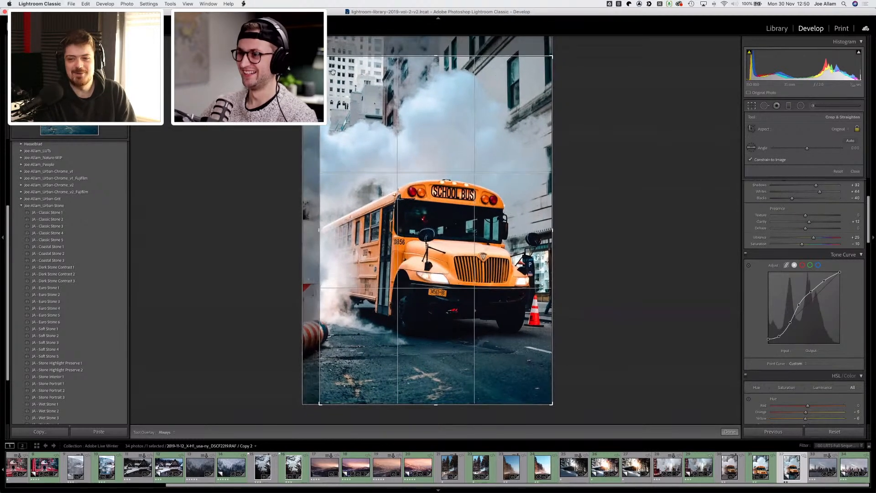
drag(389, 131, 391, 130)
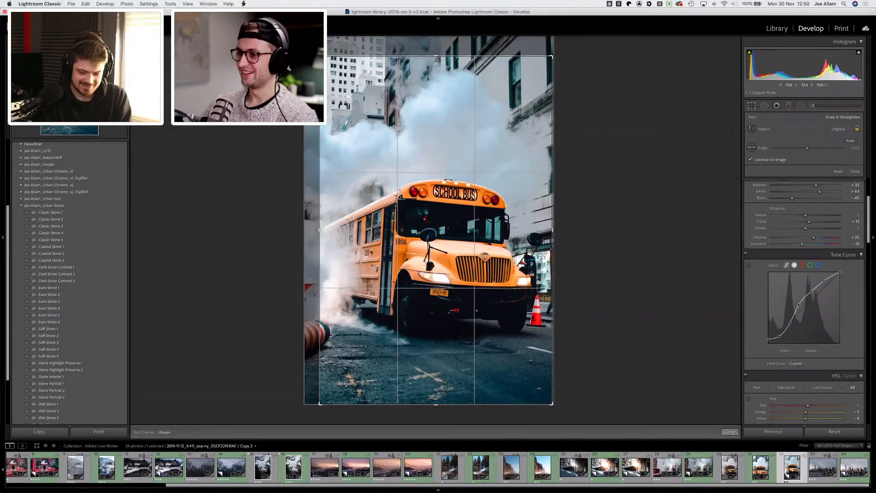
drag(356, 131, 372, 128)
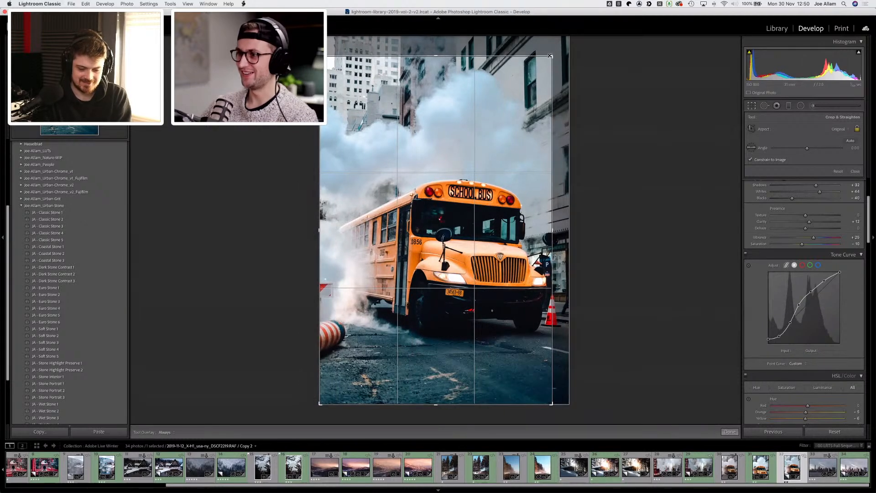
drag(552, 57, 513, 96)
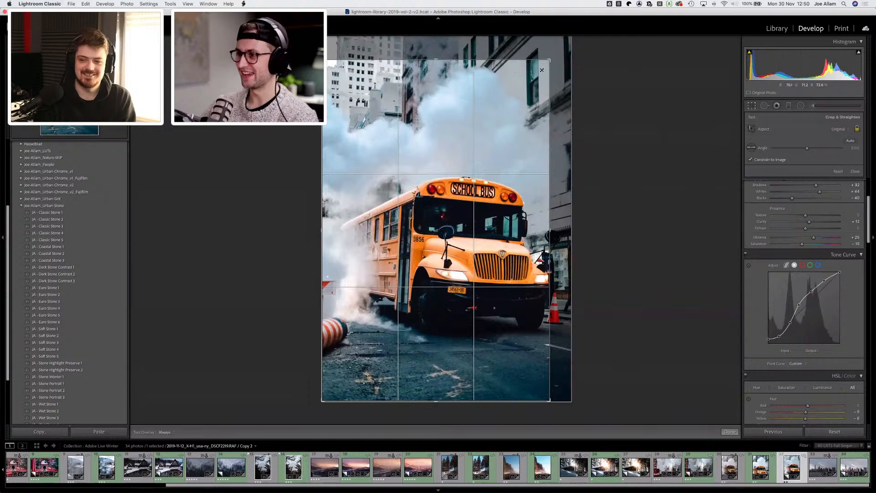
drag(550, 60, 556, 51)
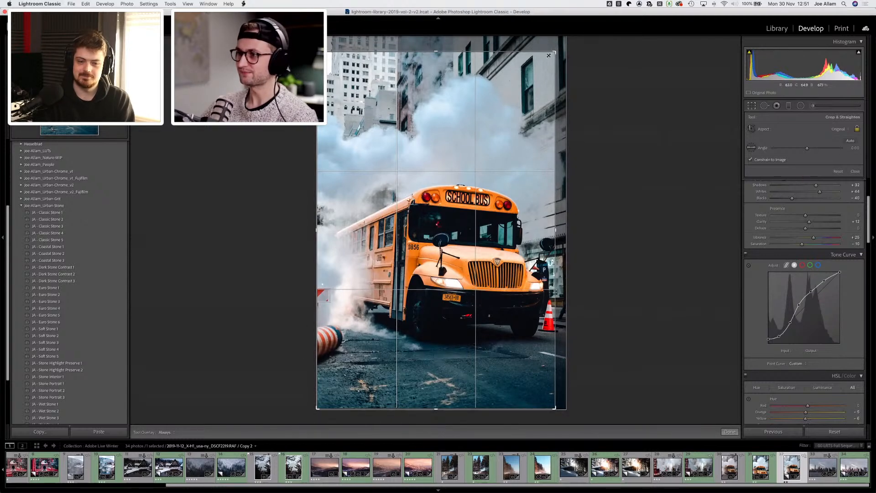
drag(549, 55, 501, 105)
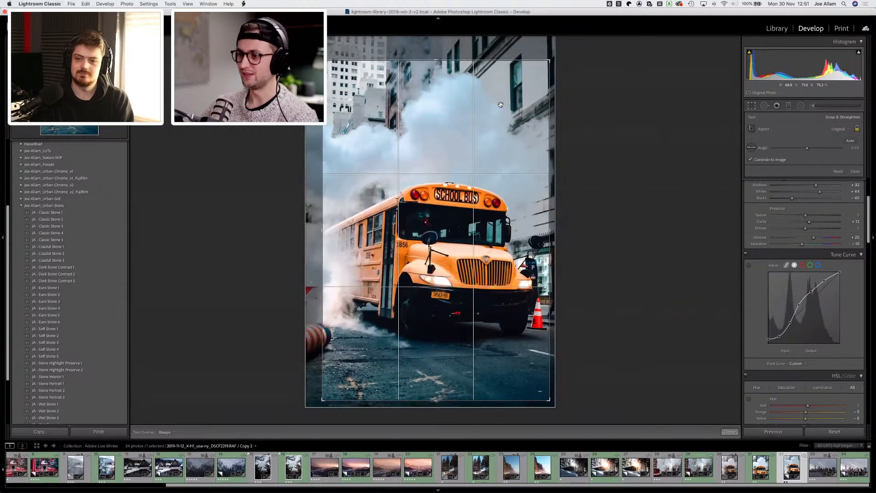
drag(446, 127, 463, 144)
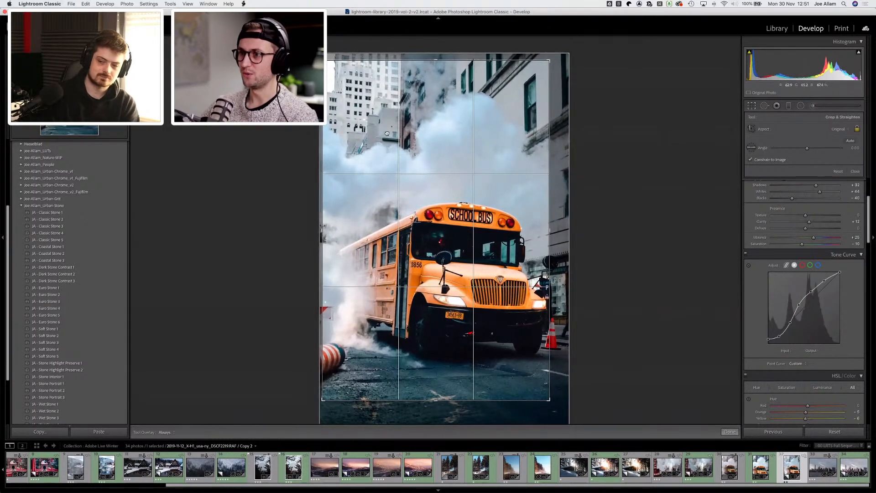
drag(387, 133, 387, 134)
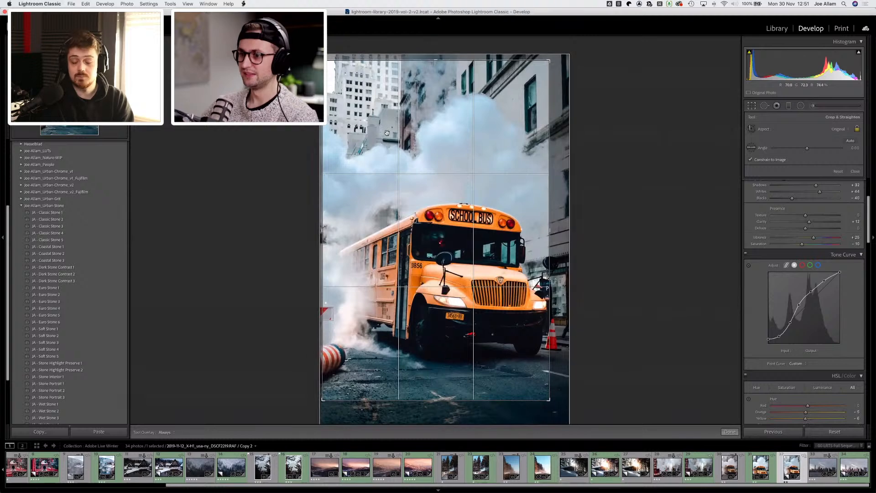
drag(542, 401, 557, 414)
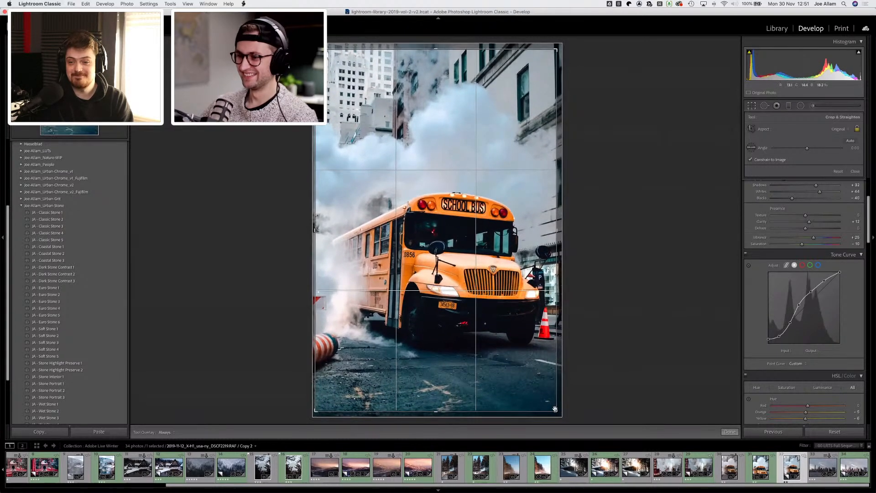
key(d)
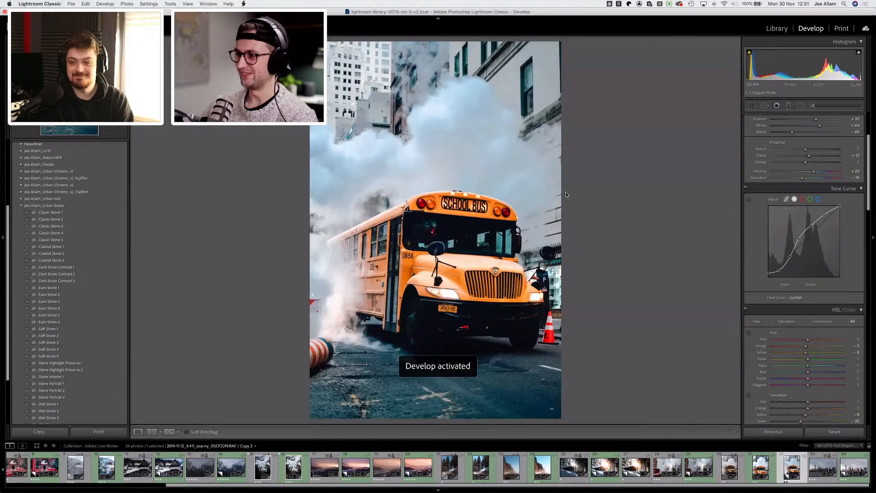
Step: Review the bus photo's Basic settings and copy all of its develop settings
scroll(753, 290, down, 5)
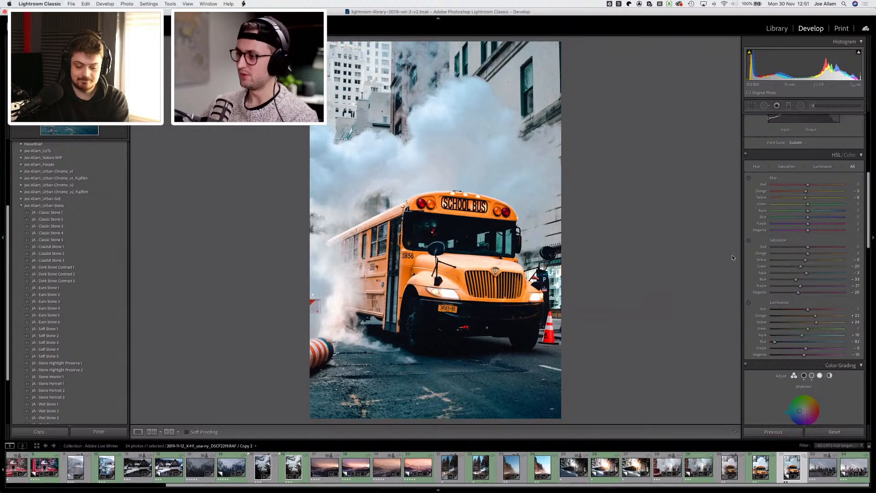
scroll(755, 230, up, 2)
scroll(755, 230, up, 6)
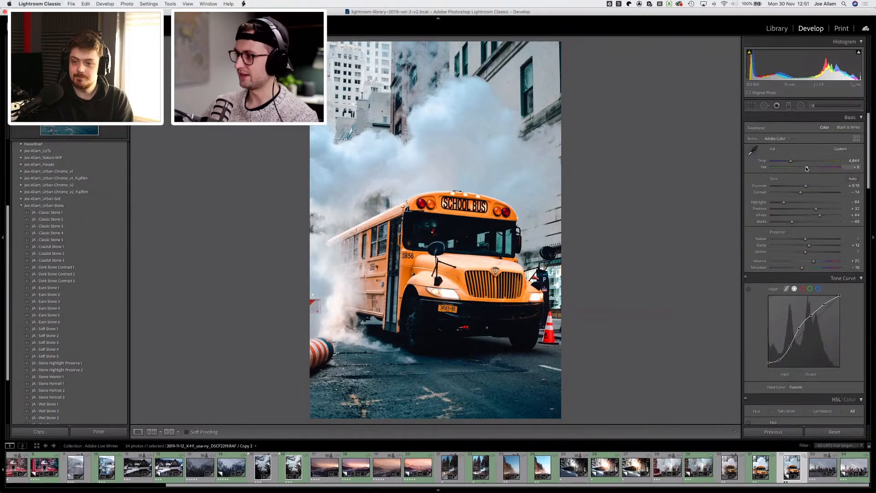
drag(807, 168, 807, 169)
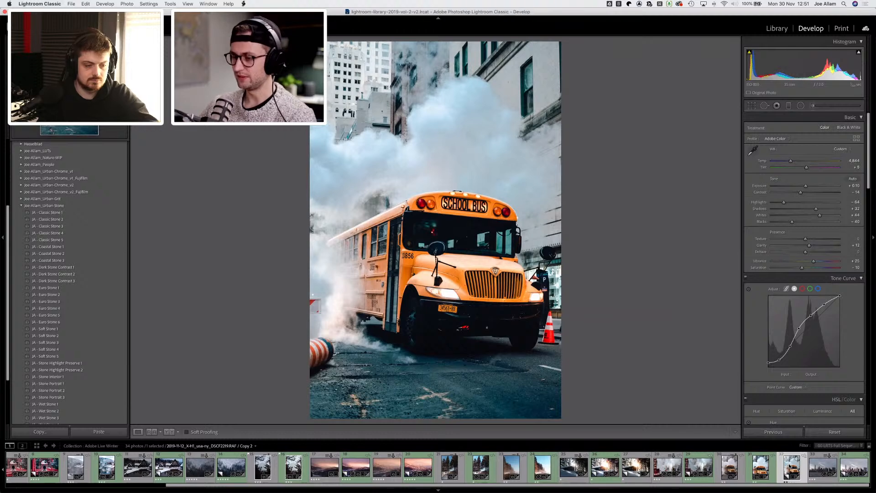
key(super+shift+c)
key(Return)
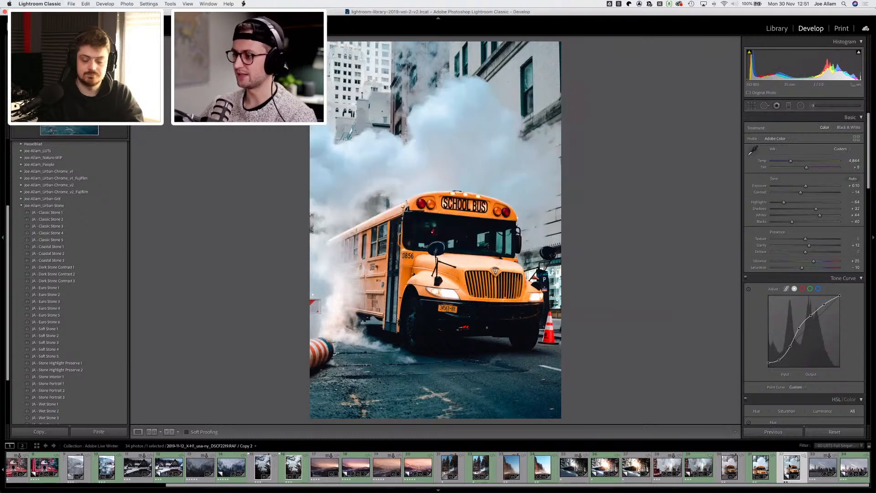
Step: Open the city skyline photo, create a virtual copy, and paste the copied settings onto it
click(826, 466)
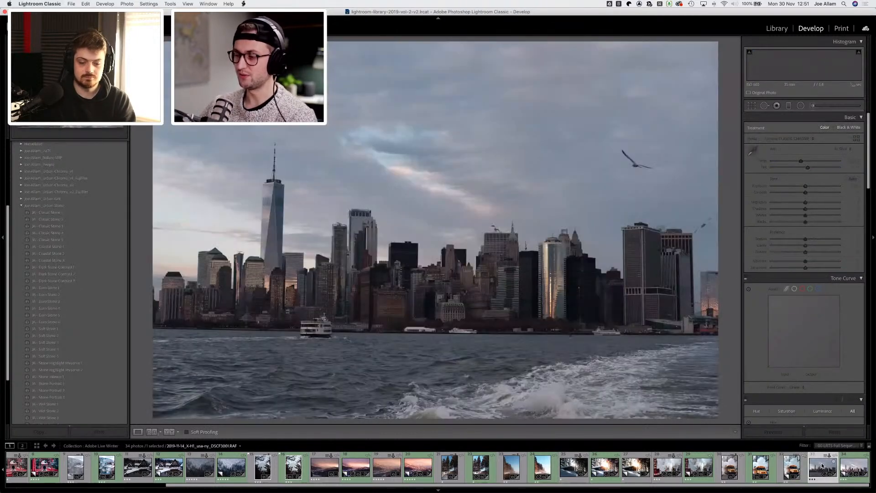
key(super+apostrophe)
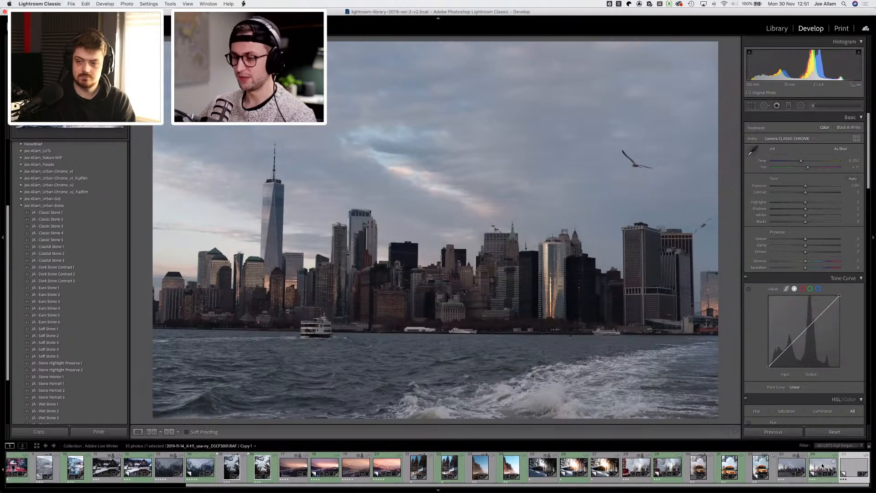
key(shift+super+v)
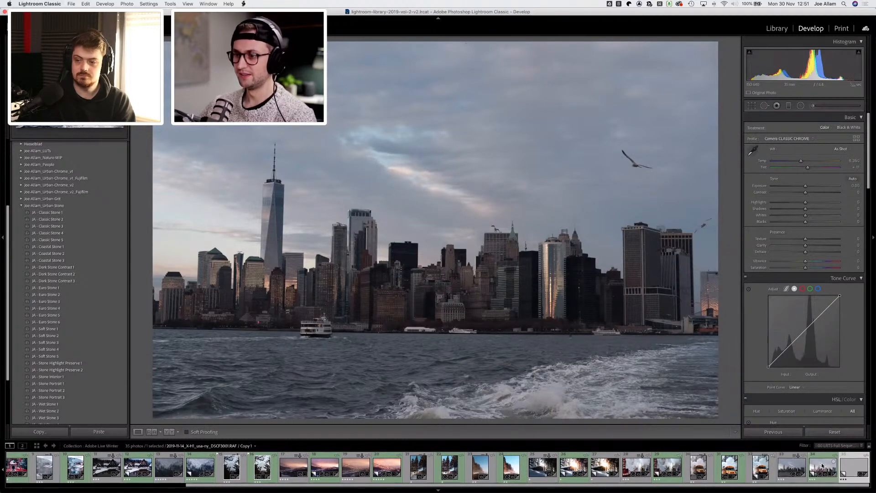
Step: Reset the temperature and rework the exposure and tone sliders on the skyline copy, then review its HSL settings
click(847, 454)
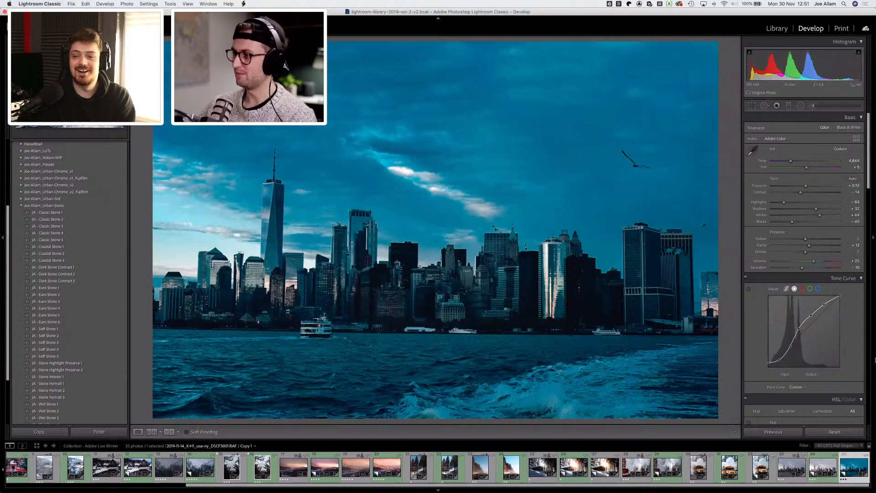
double_click(792, 161)
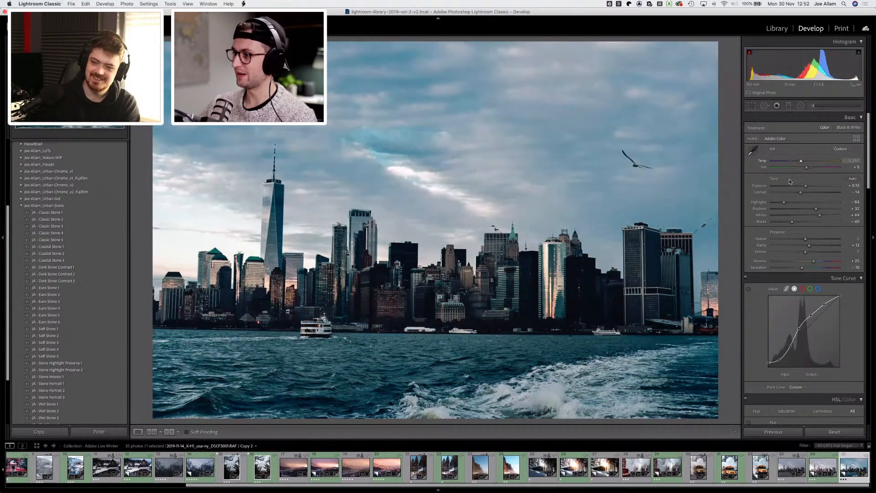
drag(806, 185, 822, 215)
click(813, 209)
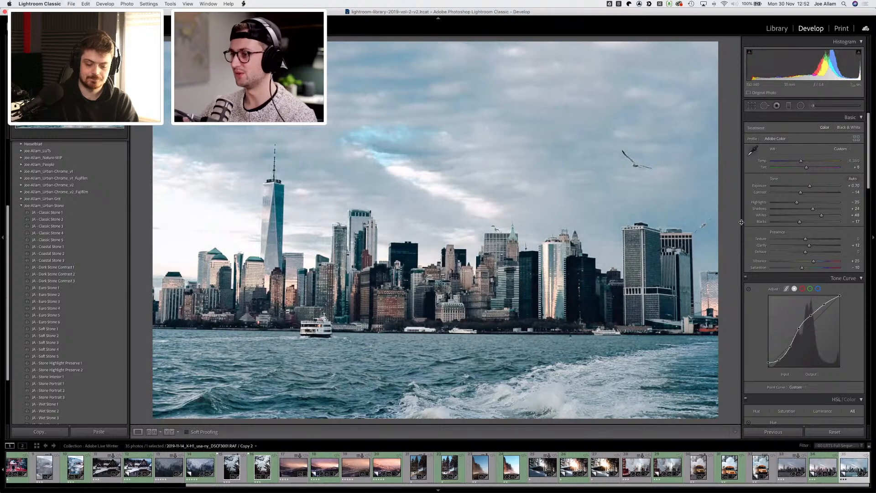
scroll(754, 221, down, 5)
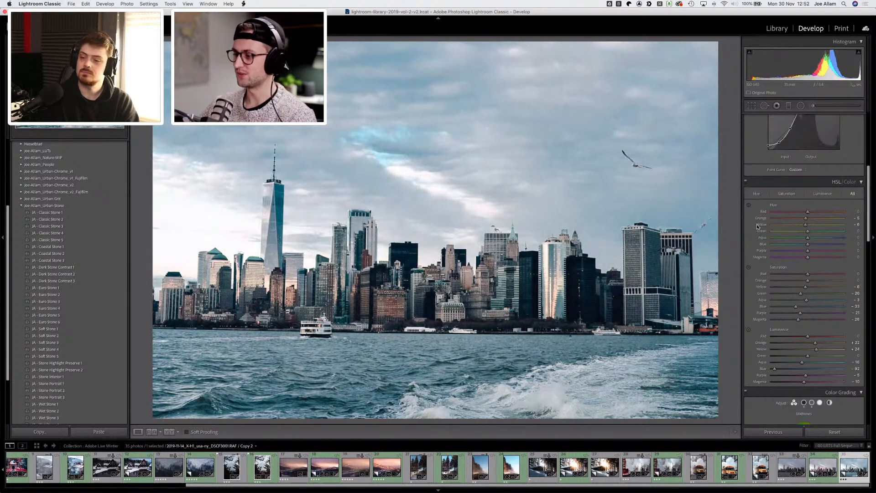
scroll(758, 227, up, 2)
scroll(752, 226, down, 2)
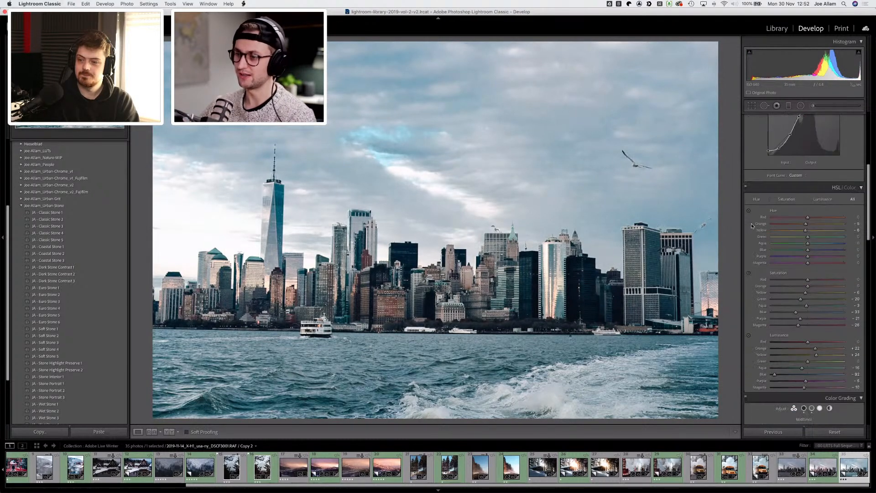
scroll(747, 205, down, 4)
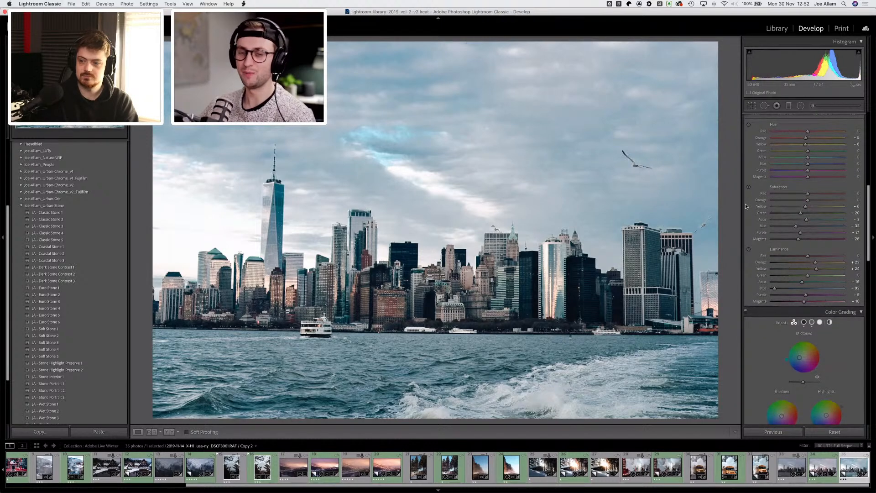
scroll(746, 203, up, 12)
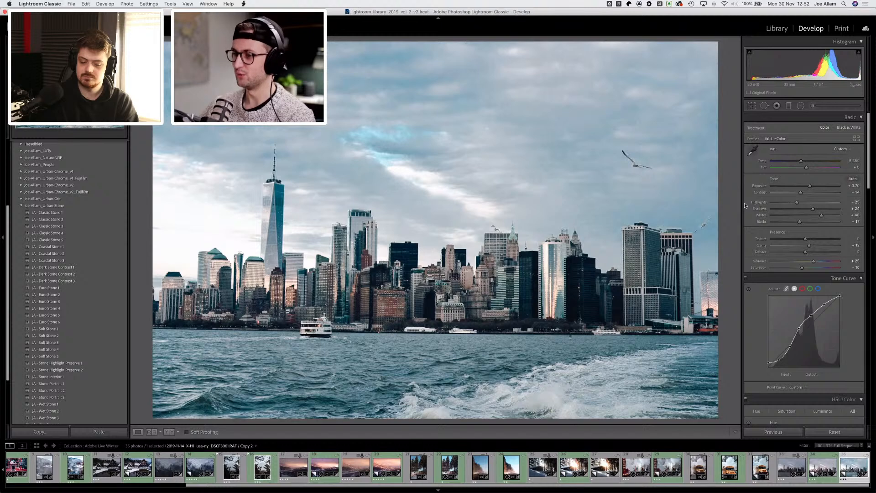
Step: Delete the skyline virtual copy and open the snowy mountain village photo
key(Delete)
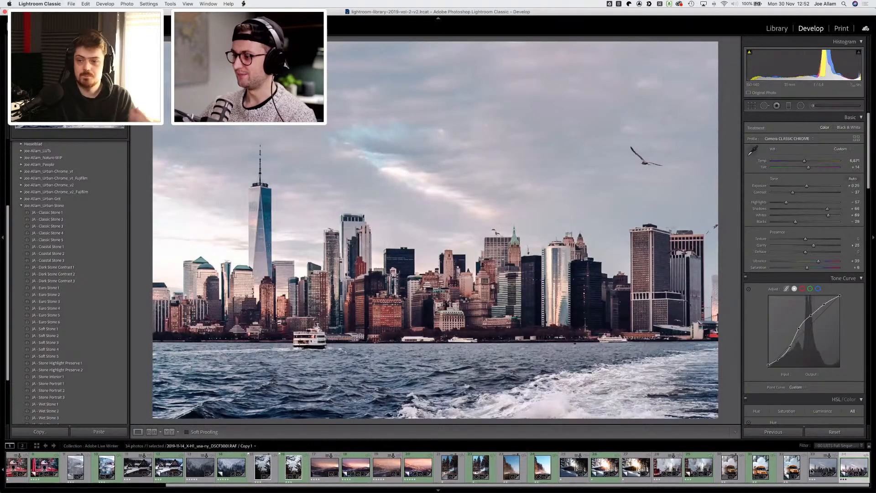
click(823, 467)
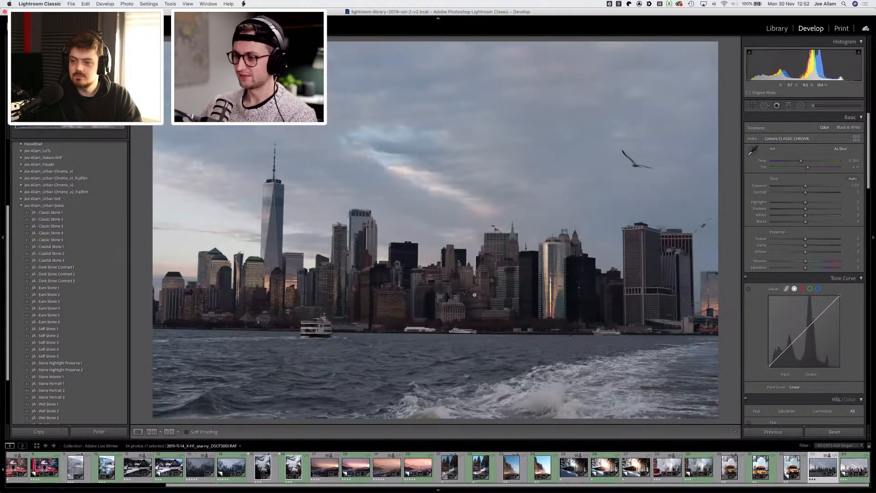
click(384, 468)
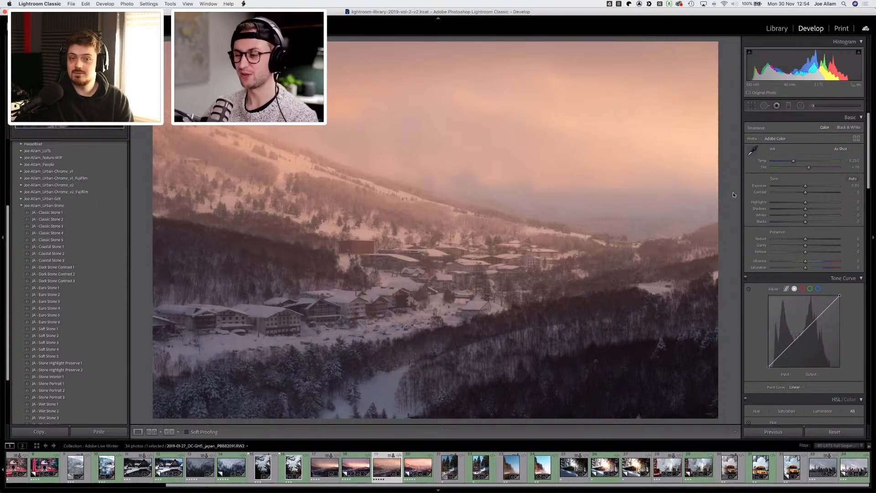
Step: Heal two spots in the upper-right sky with Spot Removal and close the tool
click(765, 105)
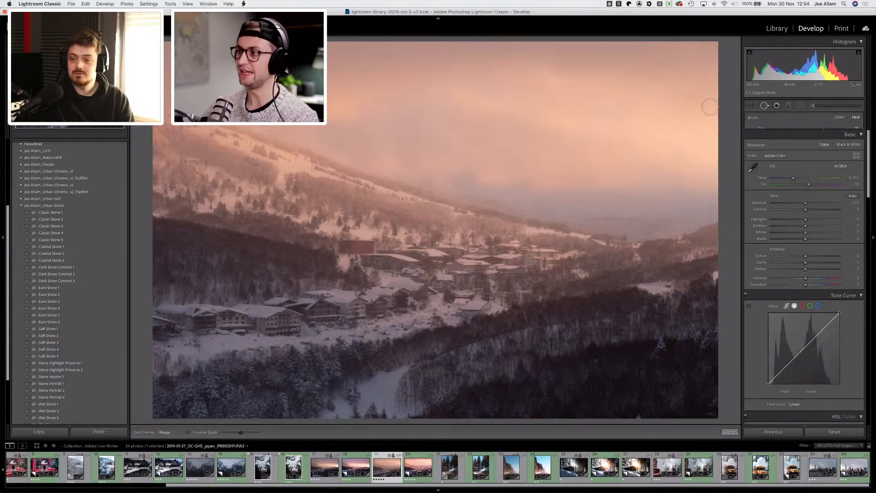
click(689, 98)
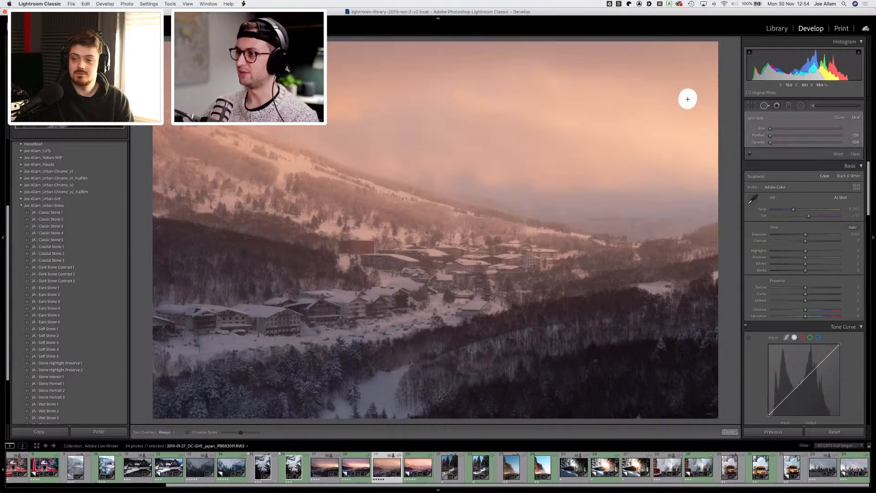
click(620, 102)
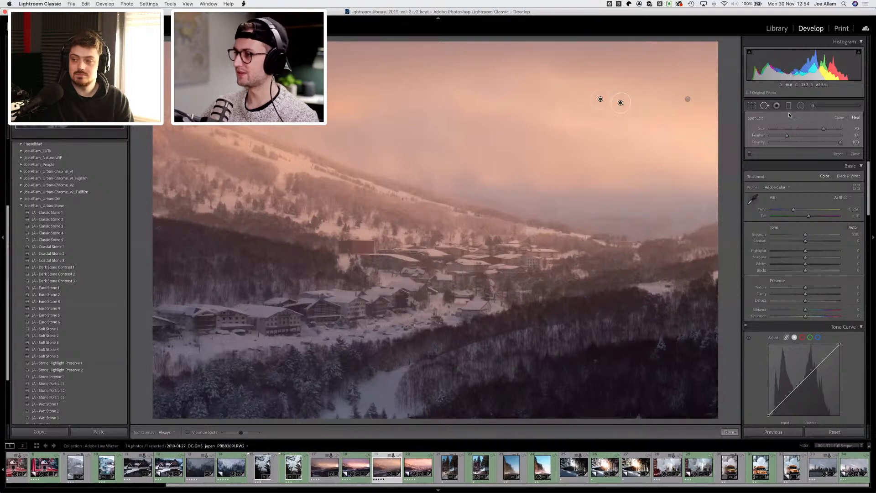
key(d)
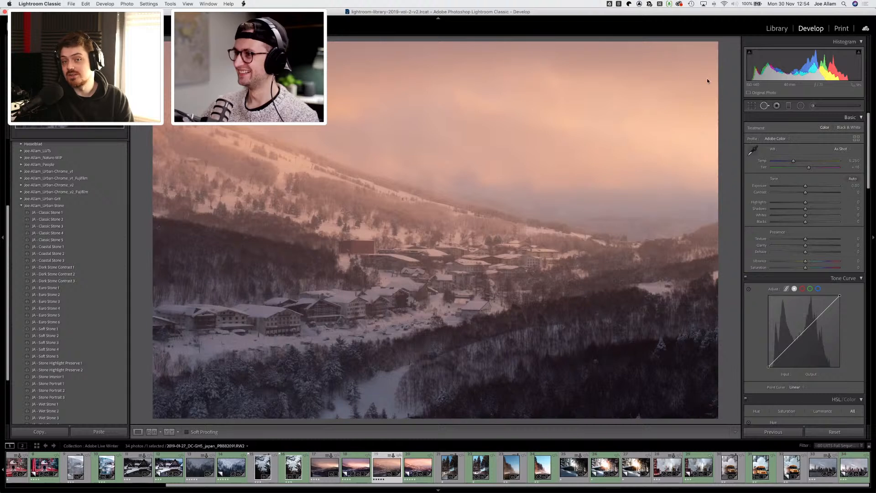
key(q)
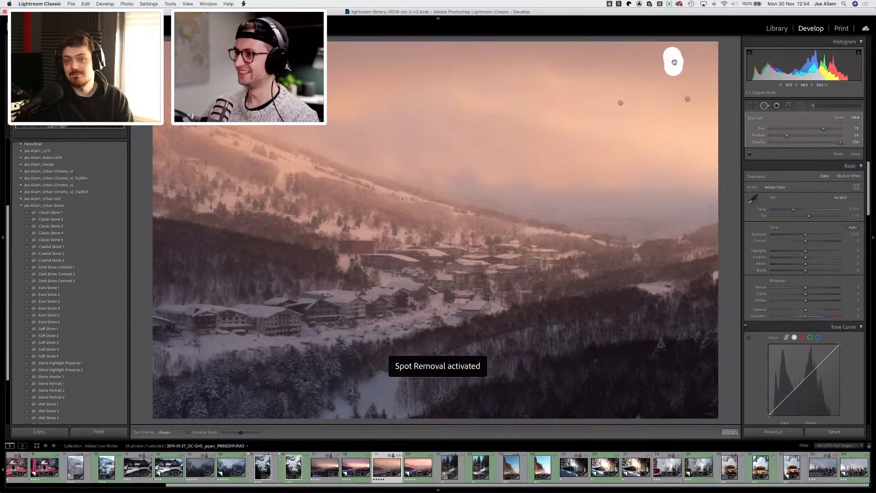
key(d)
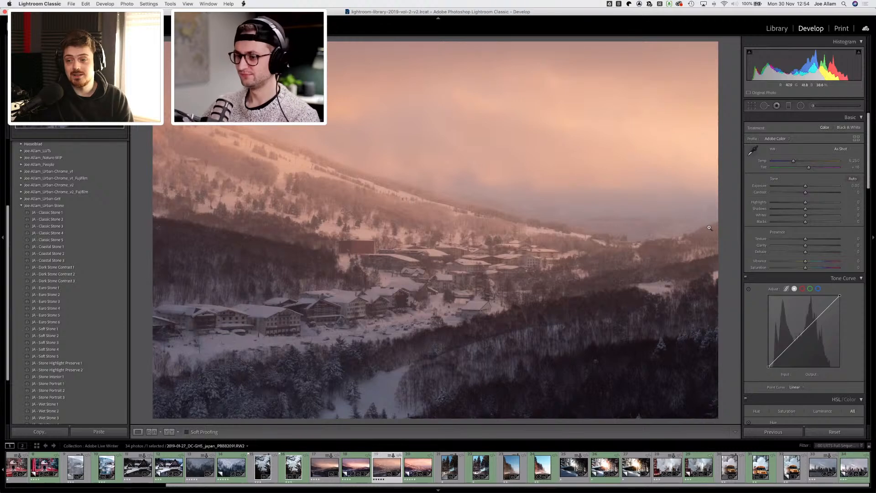
Step: Create a virtual copy of the mountain photo and set highlights +32, shadows -49, whites +38, blacks -16 with exposure reset to 0
key(super+apostrophe)
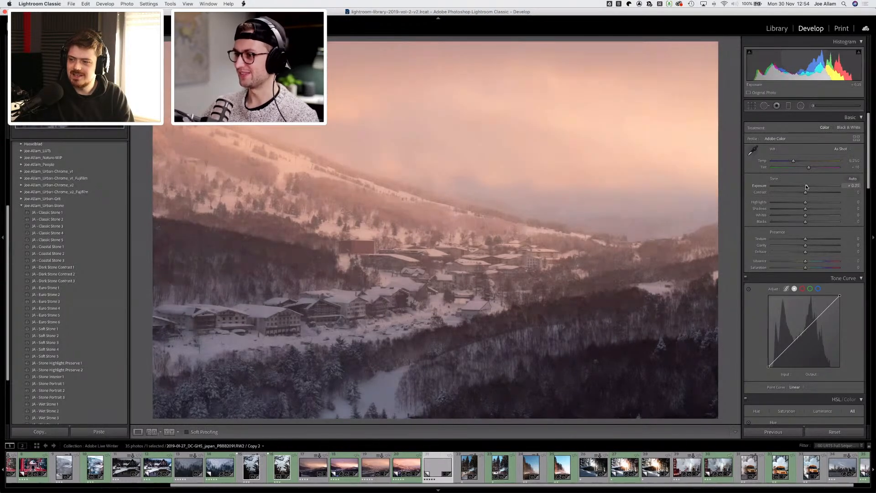
drag(806, 187, 789, 208)
mouse_move(811, 201)
mouse_down()
mouse_move(820, 199)
mouse_move(805, 188)
mouse_up()
click(818, 213)
double_click(805, 182)
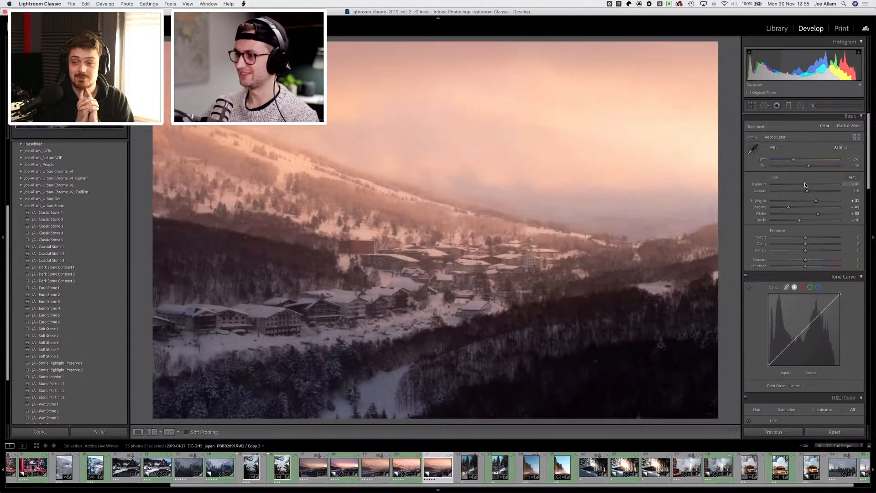
Step: Warm the temperature to 6,070 and raise contrast to +10
drag(795, 159, 796, 158)
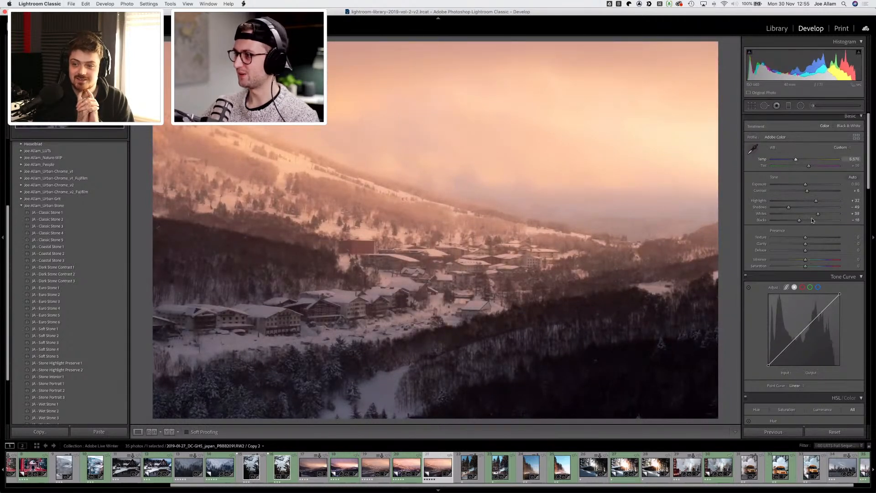
drag(817, 200, 806, 190)
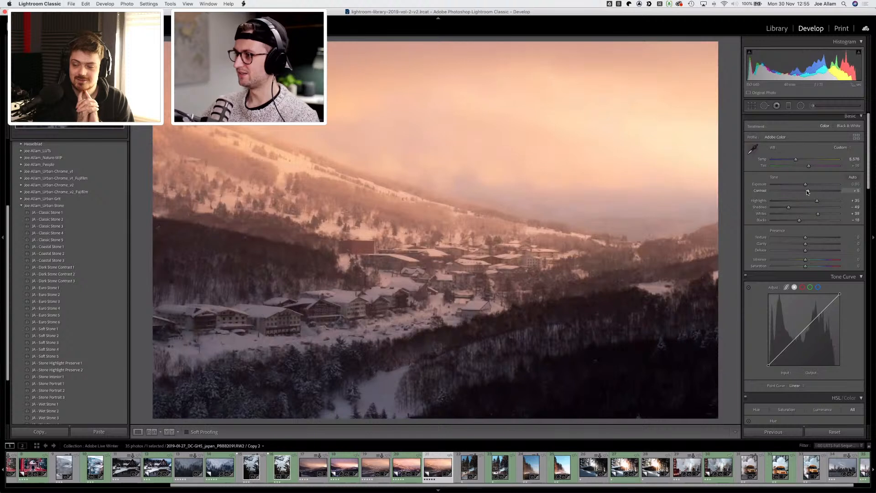
Step: Set shadows to -60, blacks to -23 and clarity to +12
click(782, 209)
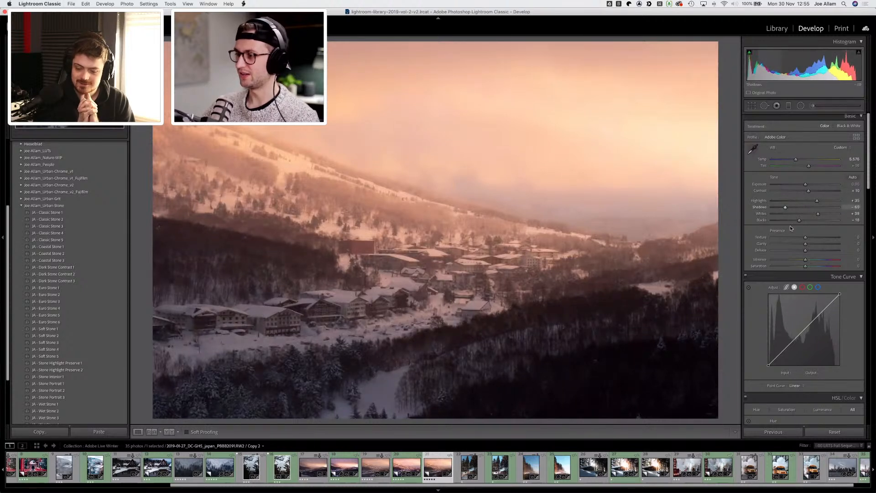
drag(798, 220, 795, 219)
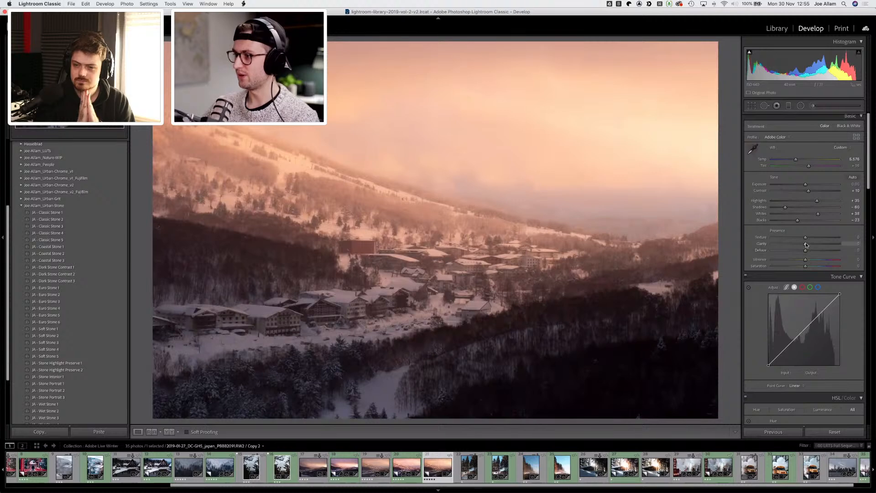
drag(806, 245, 810, 243)
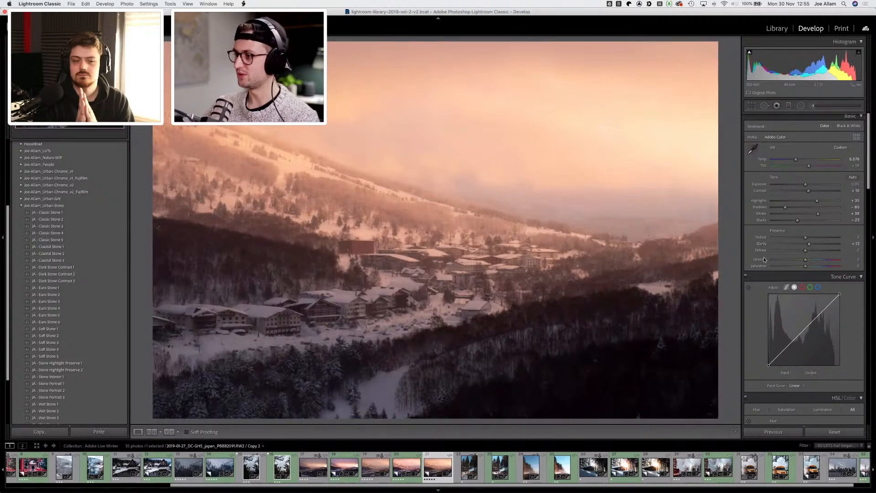
Step: Shape a custom tone curve with points lifting the upper midtones and deepening the shadows
scroll(765, 258, down, 2)
scroll(760, 257, down, 5)
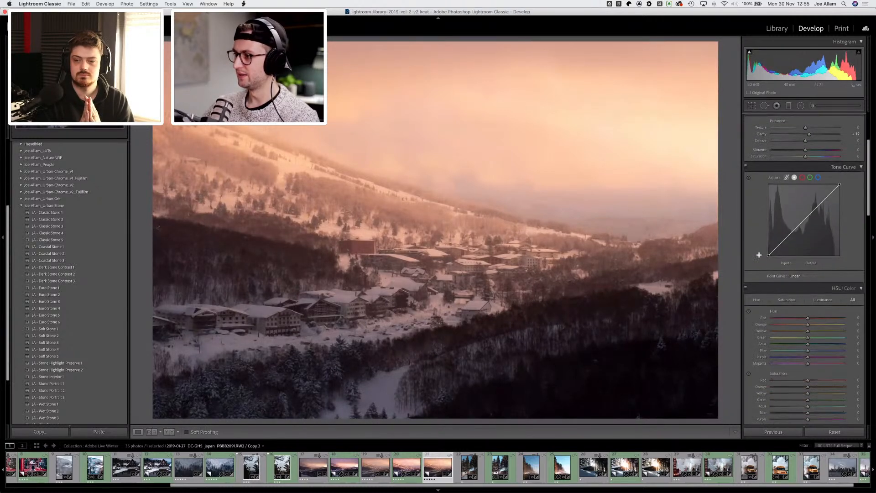
click(787, 229)
drag(786, 229, 786, 230)
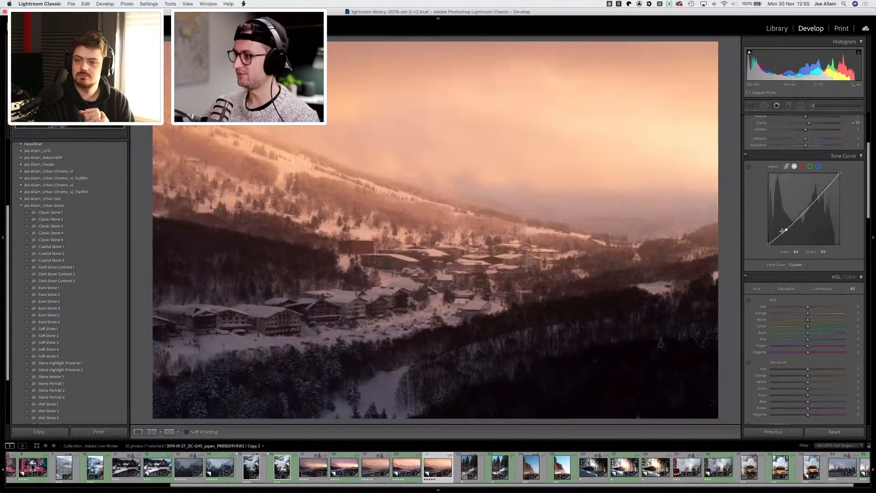
click(807, 206)
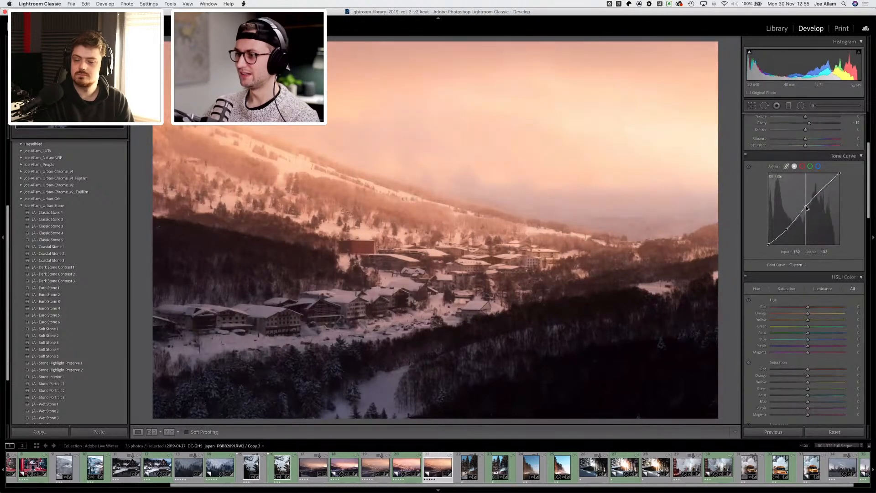
drag(786, 229, 784, 234)
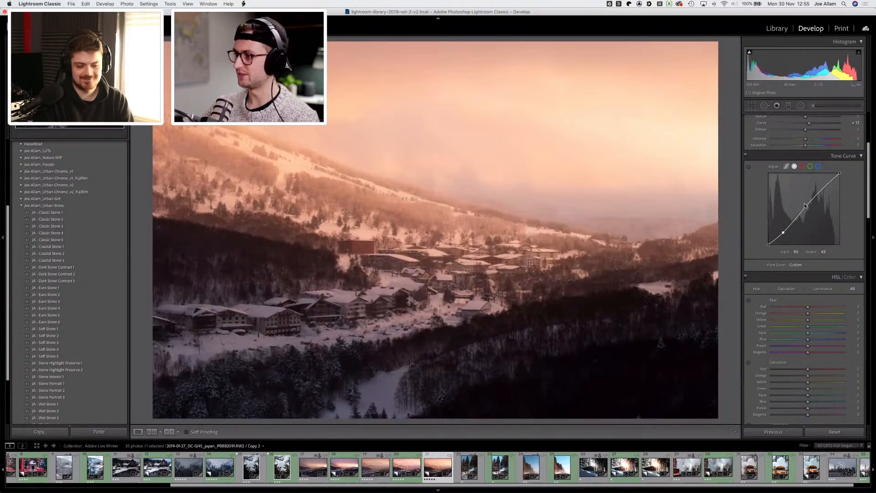
drag(805, 206, 804, 207)
key(super+z)
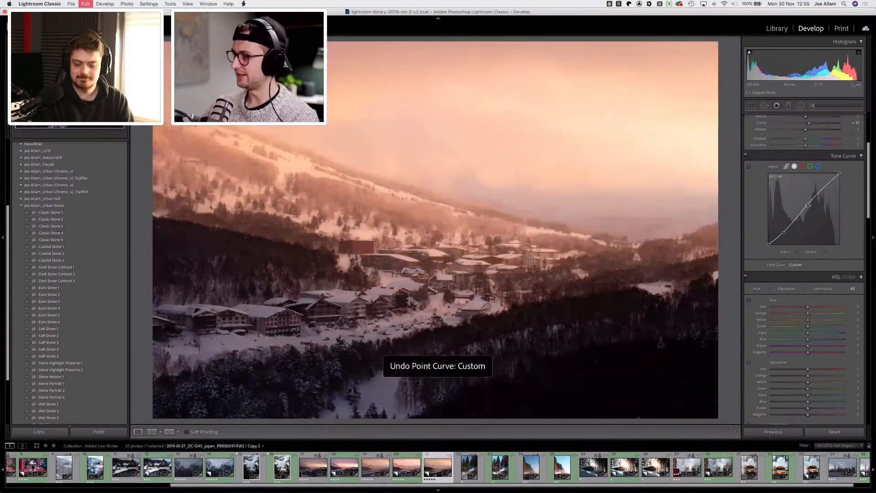
drag(804, 204, 800, 211)
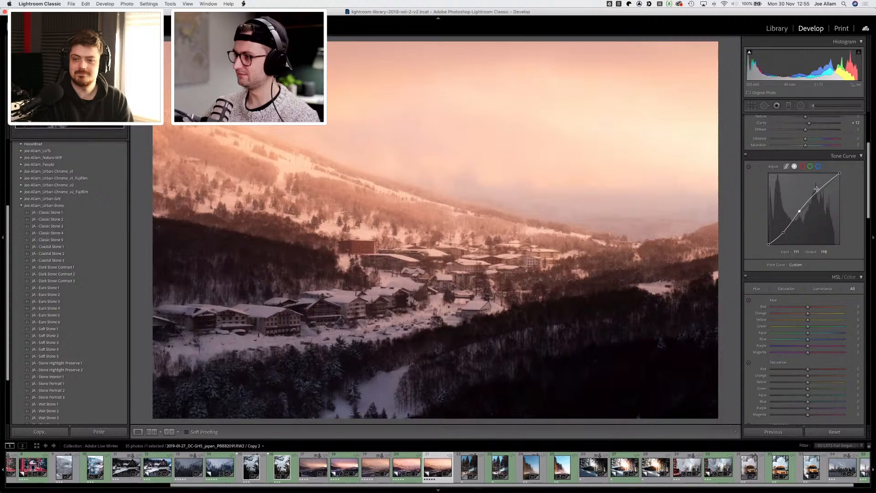
drag(822, 186, 782, 234)
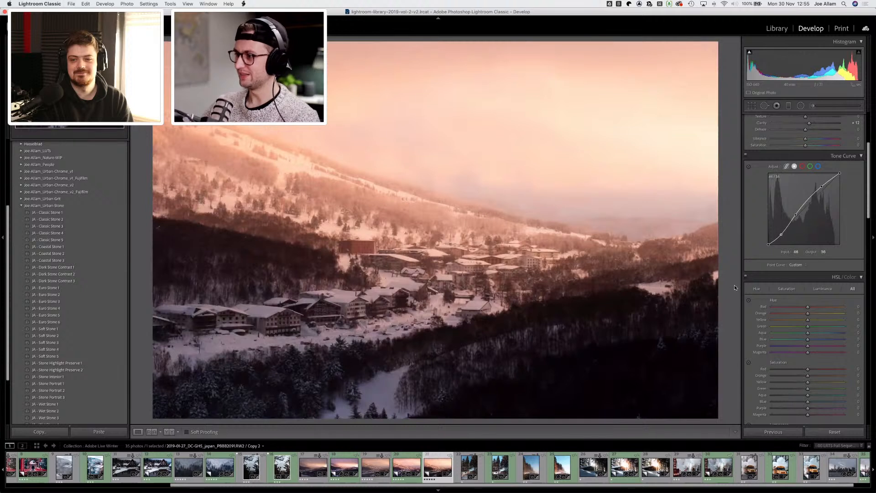
Step: Adjust HSL: red hue +2, red saturation -10, orange +15, yellow +8, aqua +9, blue -17
scroll(753, 253, down, 3)
scroll(752, 252, down, 2)
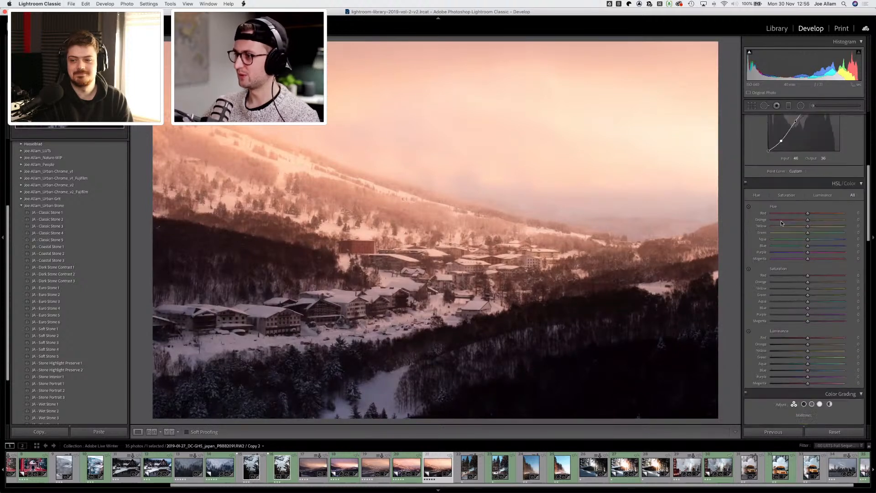
scroll(759, 224, down, 1)
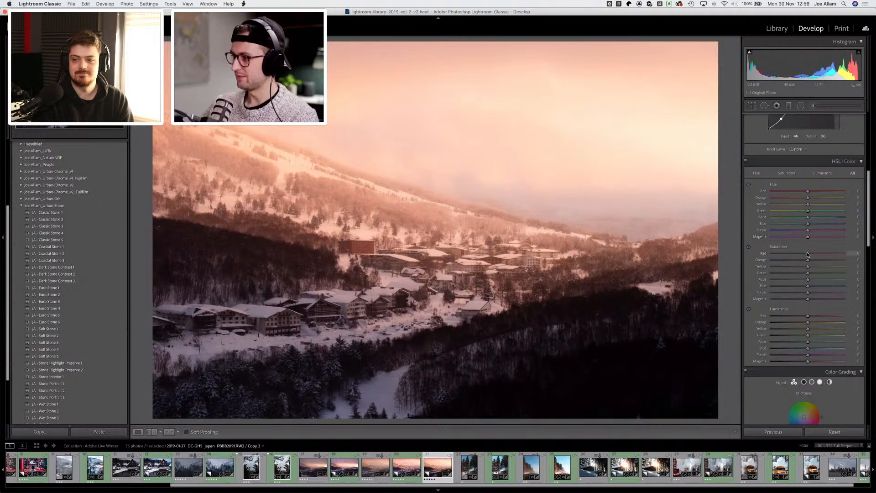
drag(808, 255, 804, 255)
drag(808, 191, 809, 191)
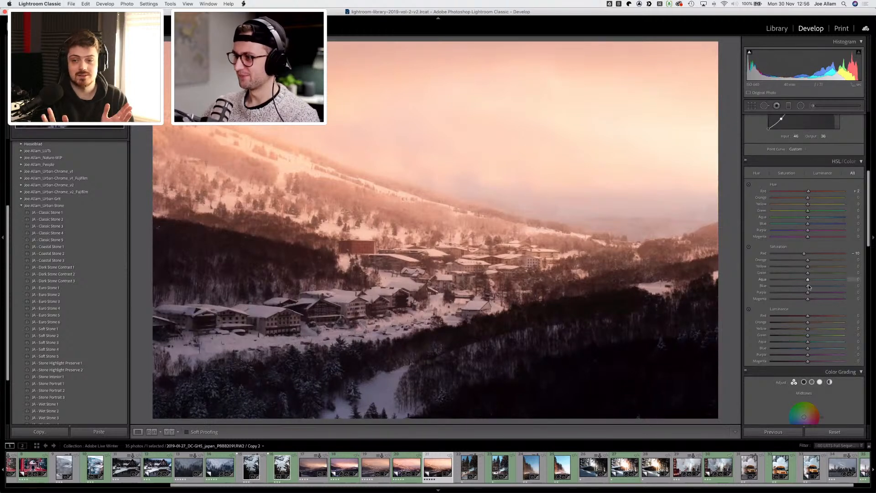
drag(809, 286, 810, 267)
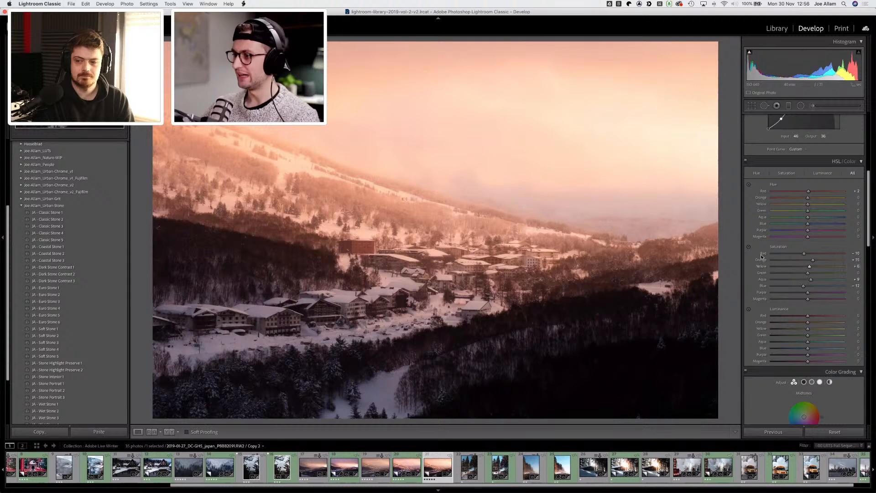
Step: Use the targeted luminance adjustment in the sky to darken oranges to -11
scroll(751, 258, down, 2)
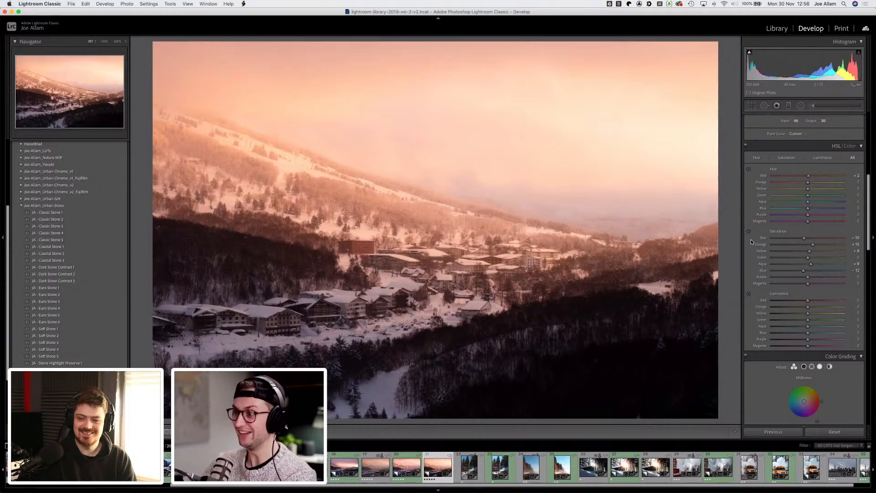
click(749, 294)
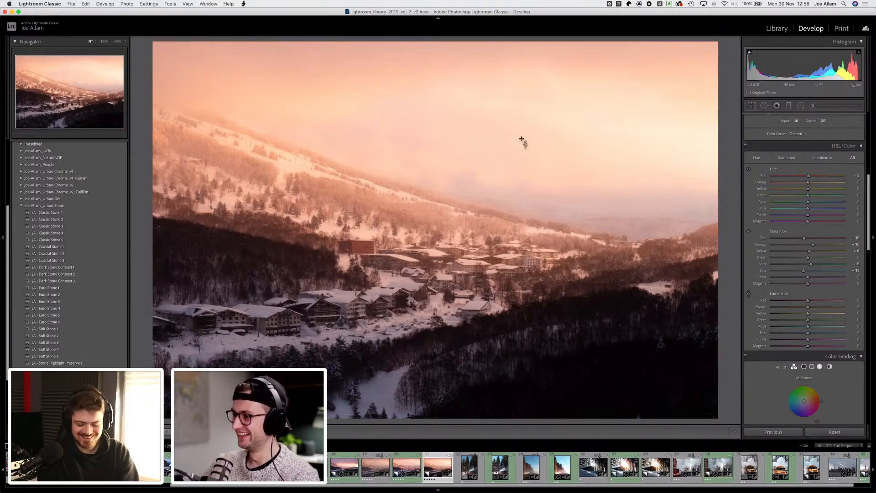
mouse_move(382, 79)
mouse_down()
mouse_move(382, 102)
mouse_move(382, 84)
mouse_up()
drag(606, 206, 612, 196)
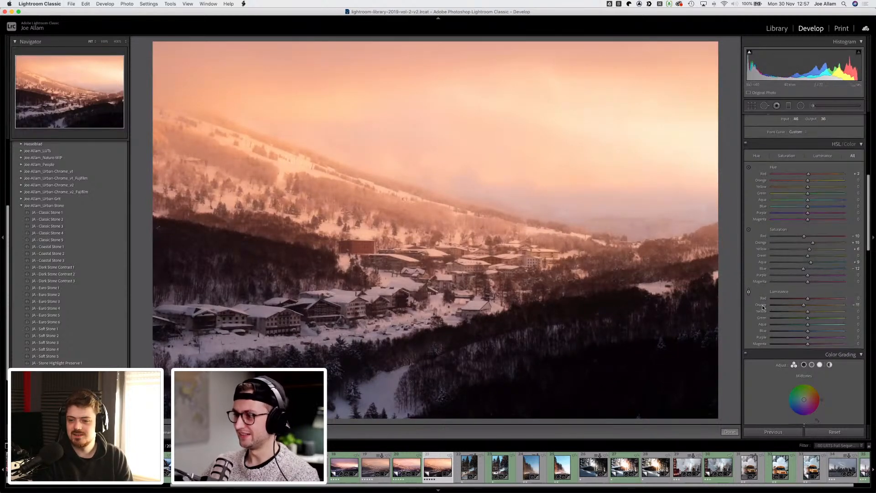
Step: Set luminance noise reduction to 11 in the Detail panel
scroll(763, 305, down, 2)
scroll(744, 308, down, 6)
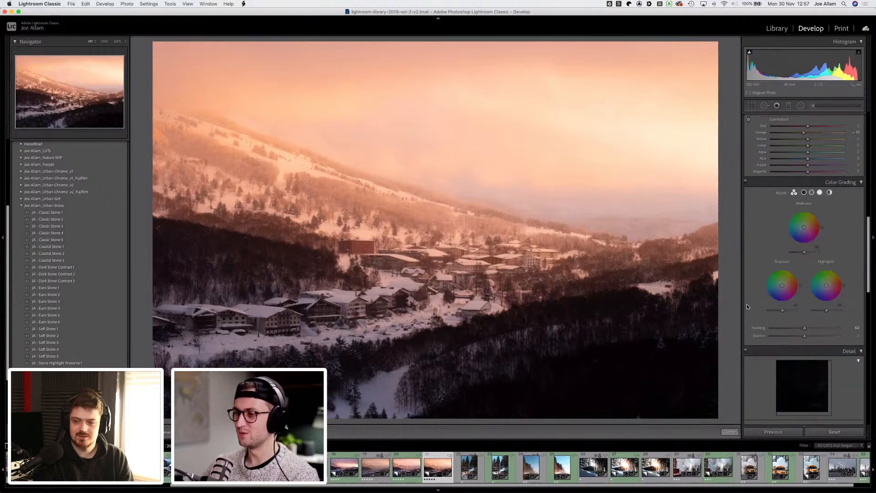
scroll(747, 307, down, 1)
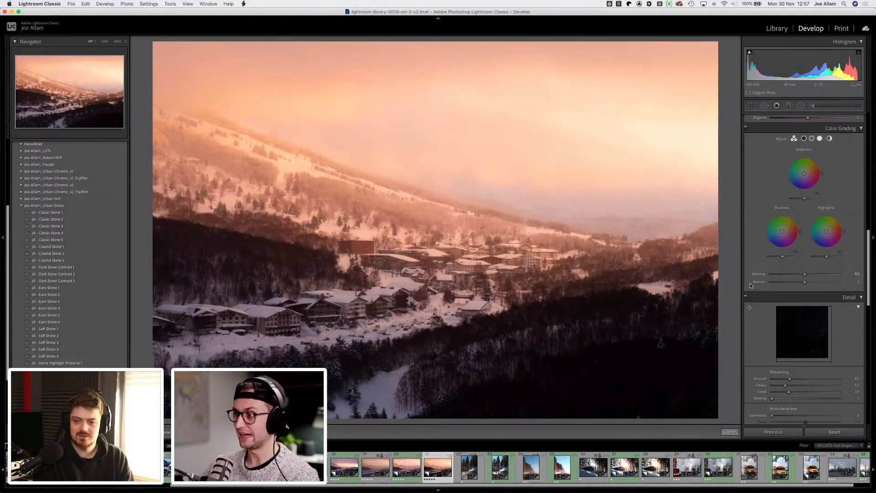
scroll(751, 263, down, 6)
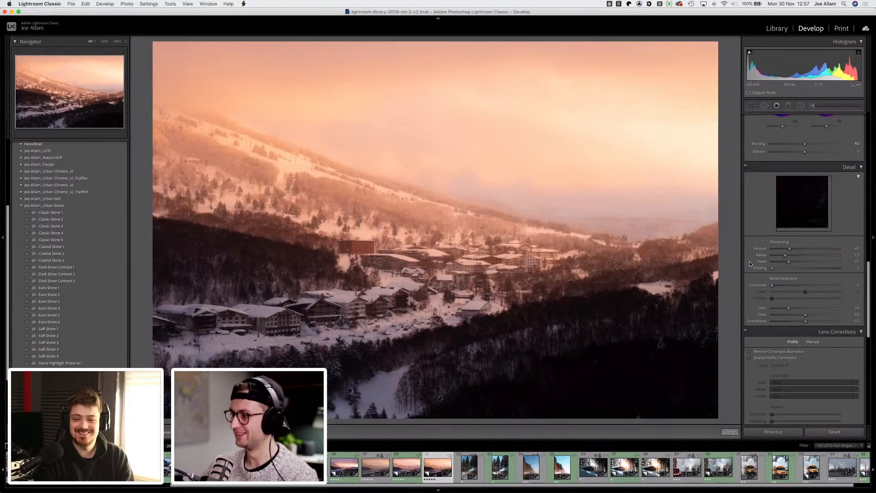
scroll(749, 261, down, 2)
scroll(751, 259, down, 2)
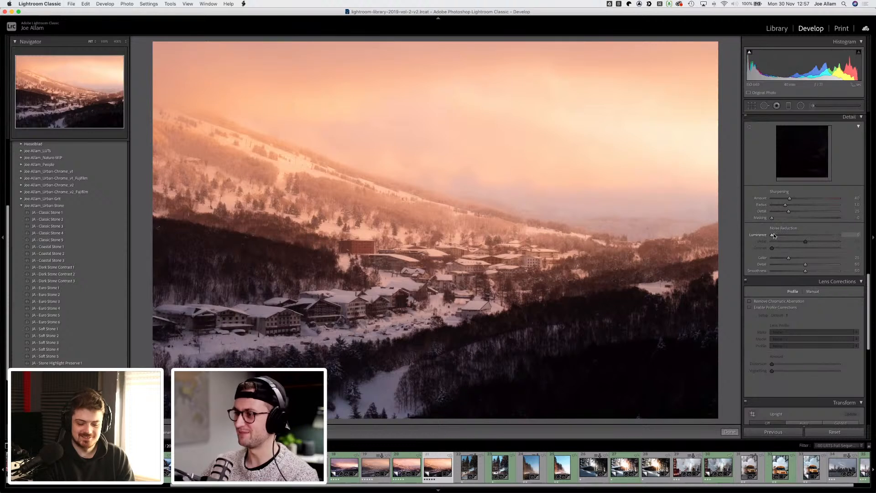
drag(774, 236, 795, 241)
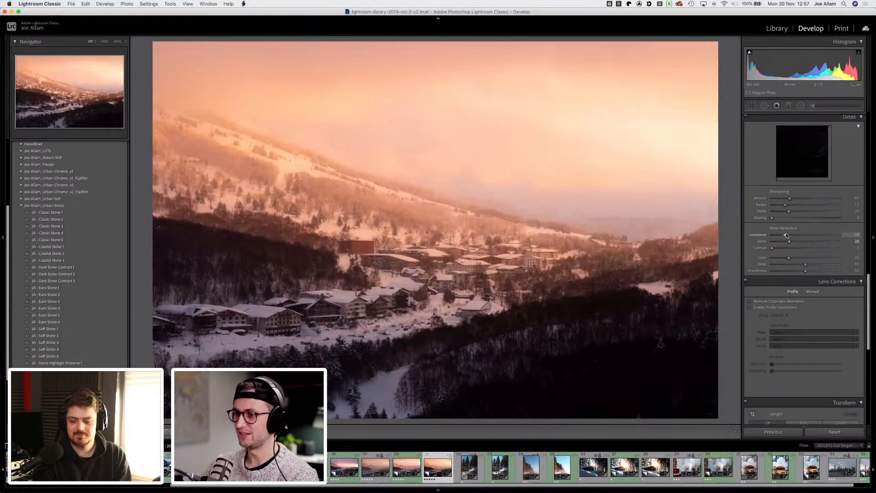
drag(784, 235, 781, 234)
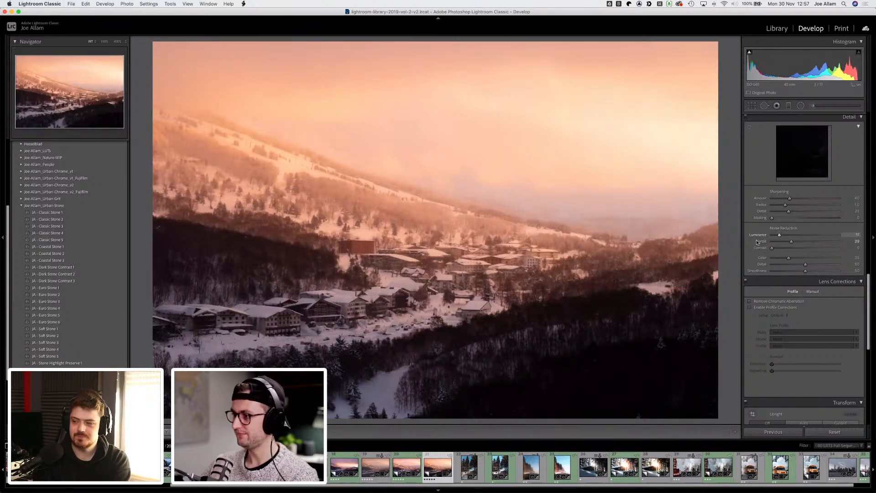
Step: Enable profile corrections and chromatic aberration removal, opening and closing the lens make list
scroll(756, 242, down, 3)
scroll(755, 228, down, 3)
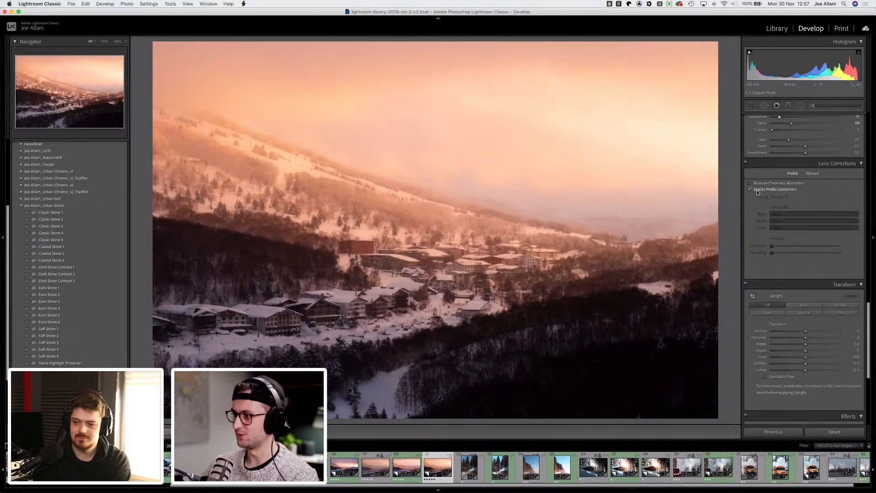
click(757, 190)
scroll(745, 226, down, 2)
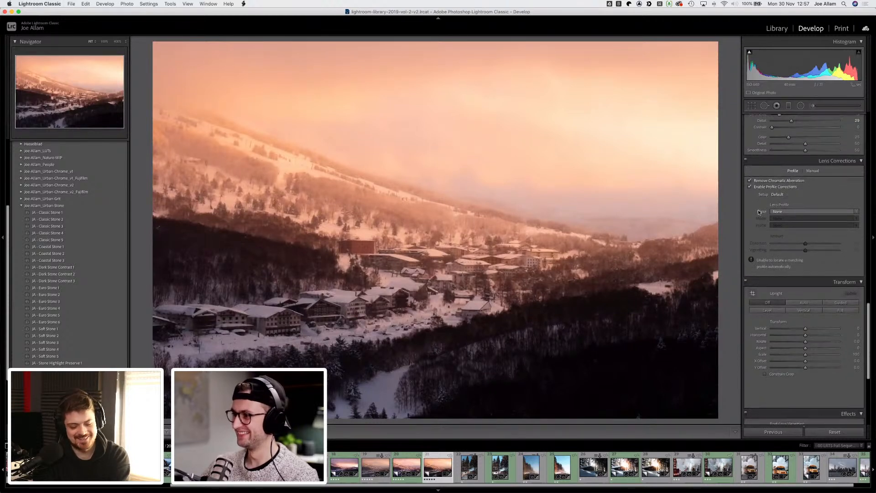
click(800, 176)
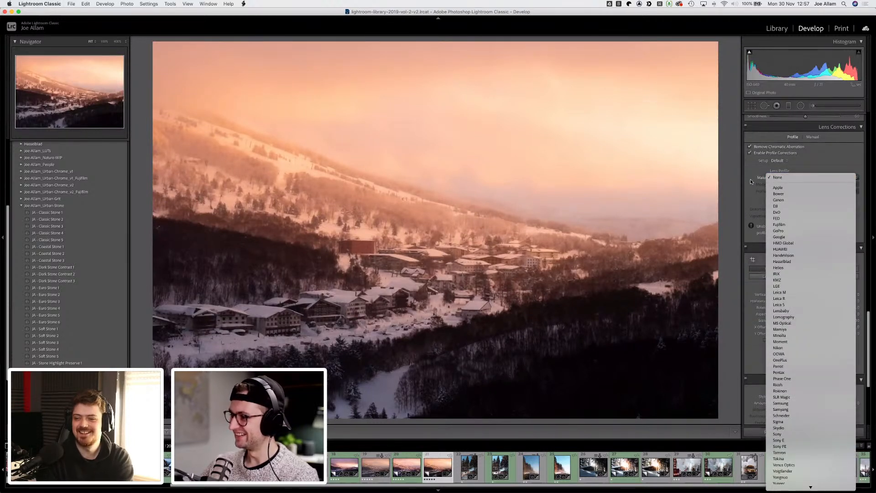
click(750, 180)
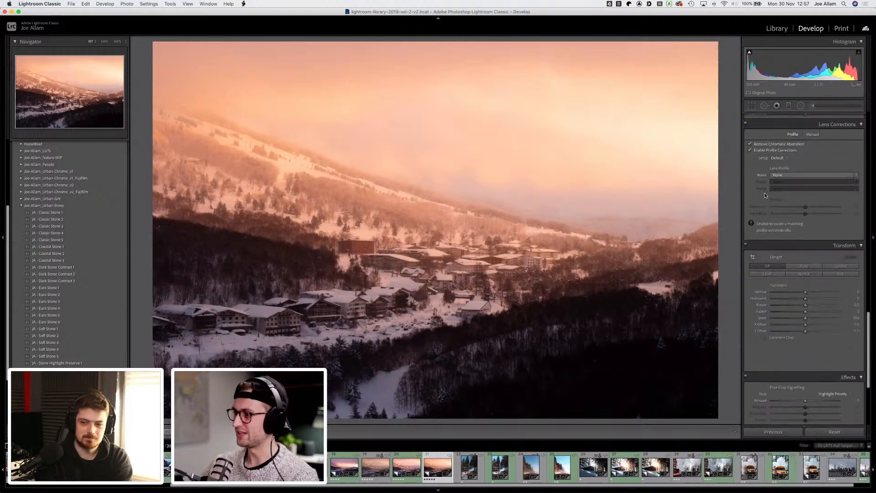
Step: Apply an Auto upright transform
scroll(764, 194, down, 2)
scroll(762, 195, down, 1)
click(807, 205)
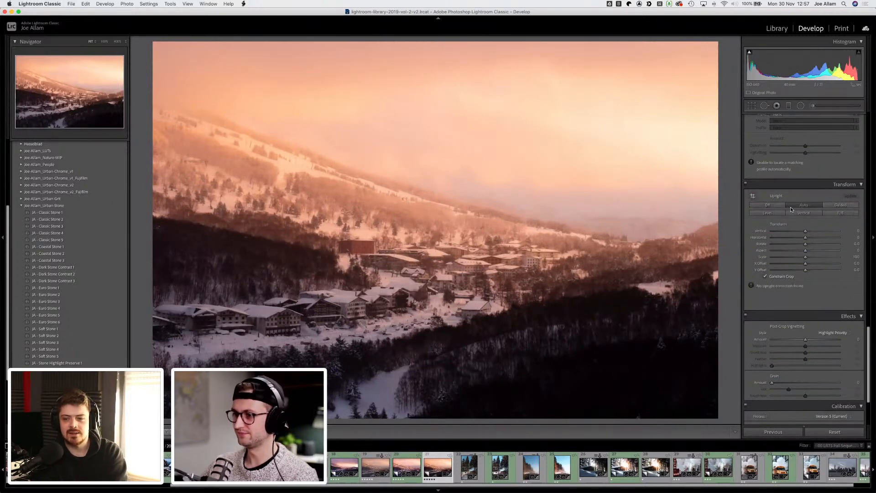
Step: Set dehaze to +23
scroll(751, 276, down, 4)
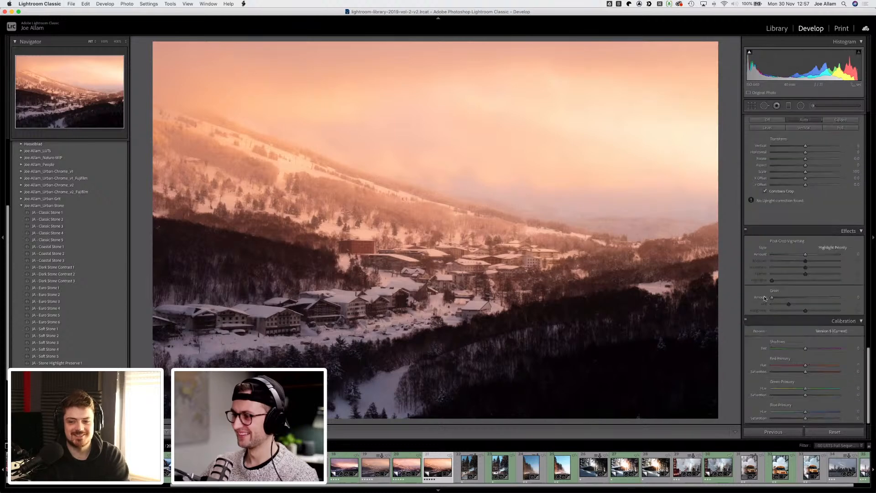
scroll(754, 281, up, 10)
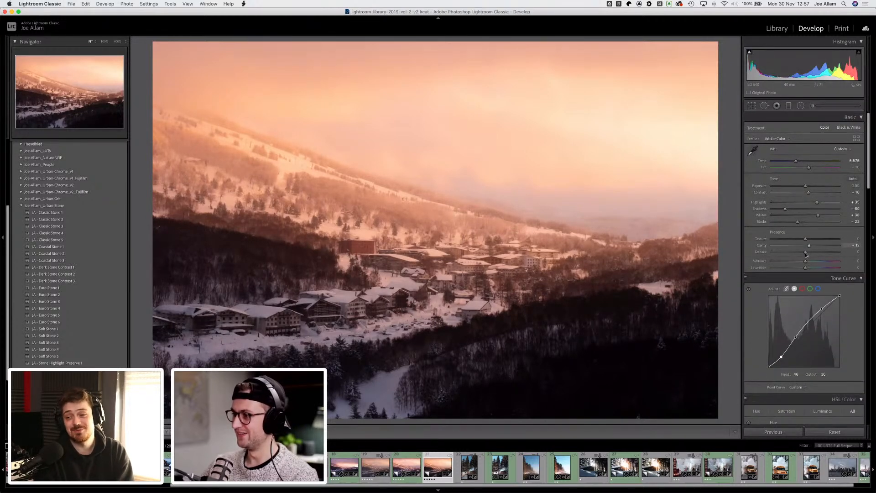
drag(805, 253, 813, 252)
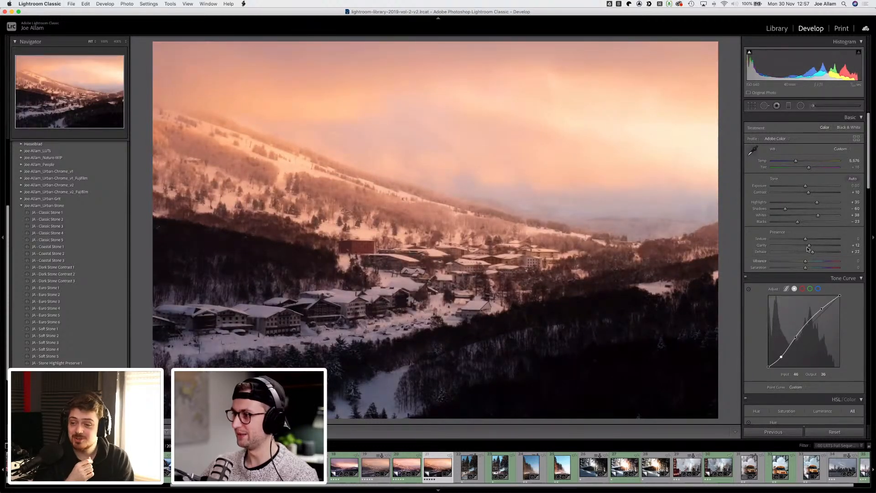
Step: Paint a size 20 adjustment brush with negative exposure over the hazy distant hillside, then close the brush
drag(813, 252, 813, 252)
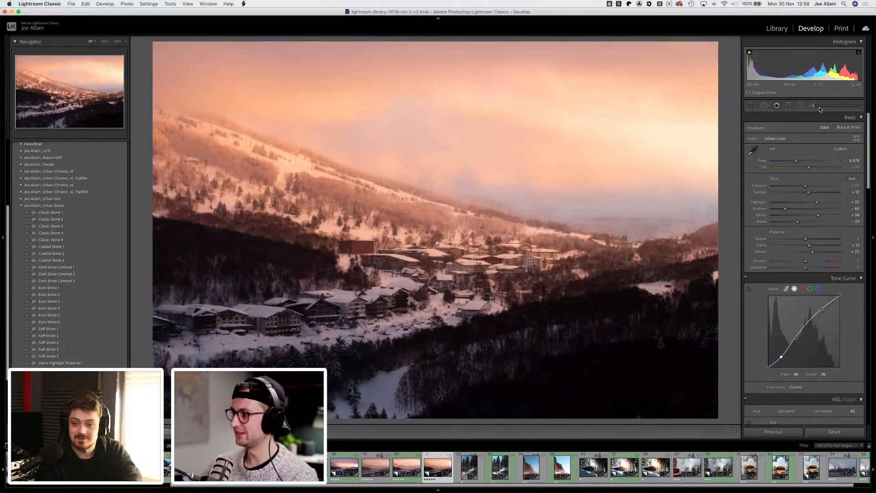
key(k)
scroll(515, 297, up, 5)
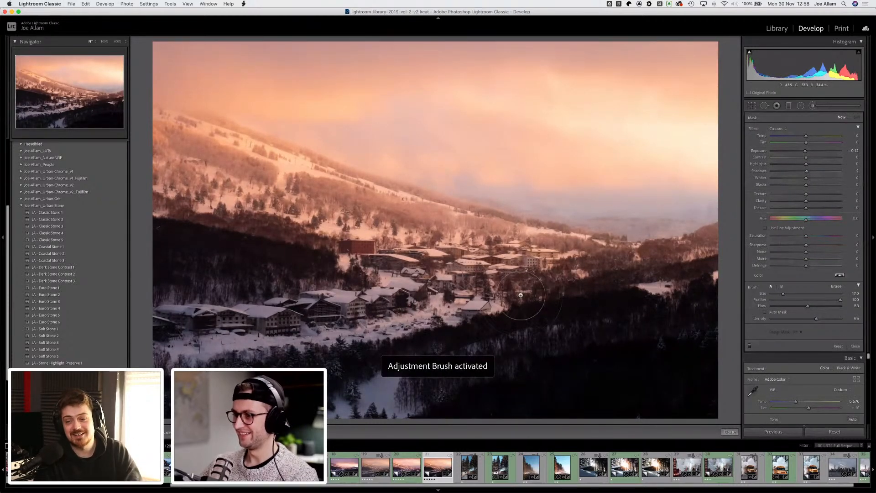
scroll(520, 295, up, 3)
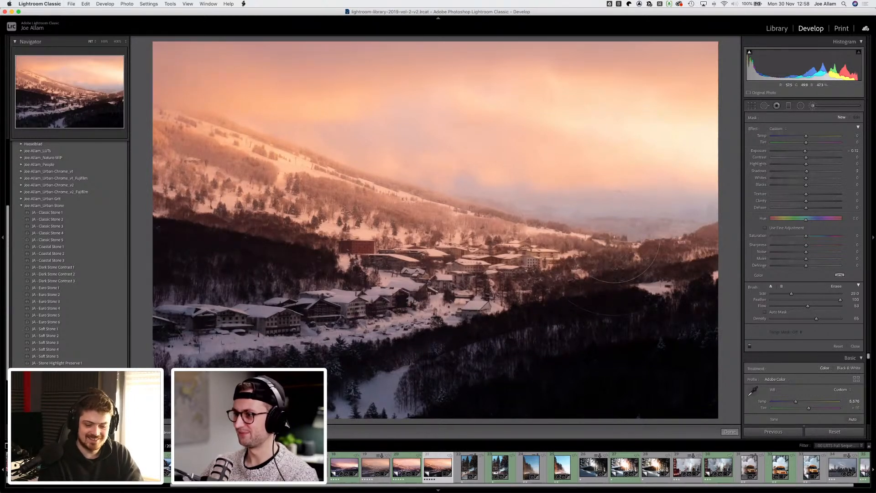
drag(645, 235, 445, 208)
drag(191, 152, 617, 225)
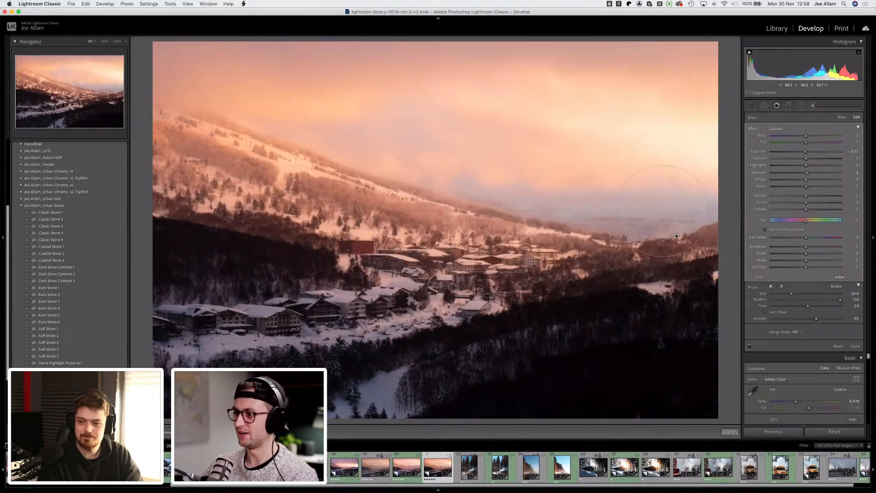
mouse_move(664, 208)
mouse_down()
mouse_move(330, 158)
mouse_move(131, 145)
mouse_move(136, 161)
mouse_move(227, 204)
mouse_move(617, 239)
mouse_up()
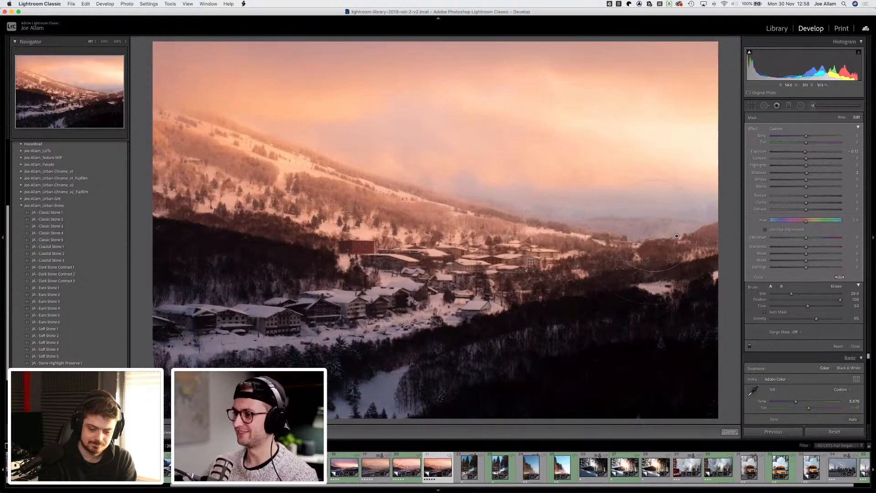
key(d)
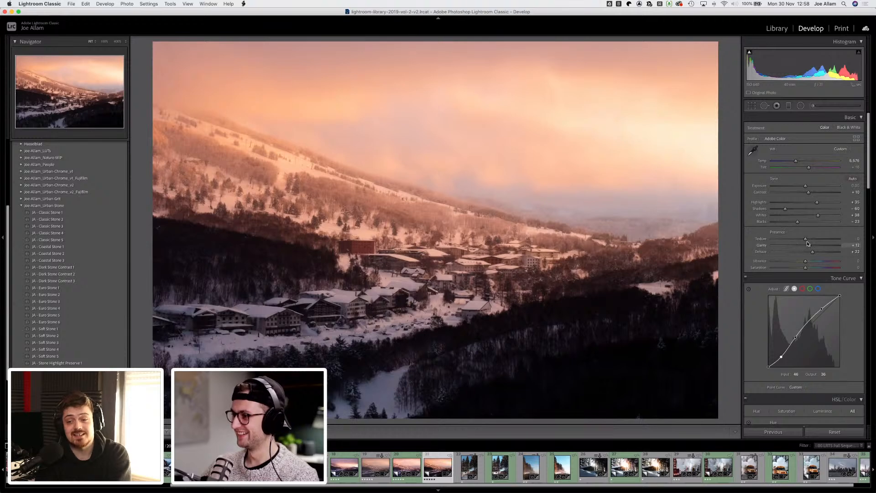
Step: Raise dehaze to +34 and adjust the tone sliders, setting exposure to +0.15
drag(813, 252, 817, 250)
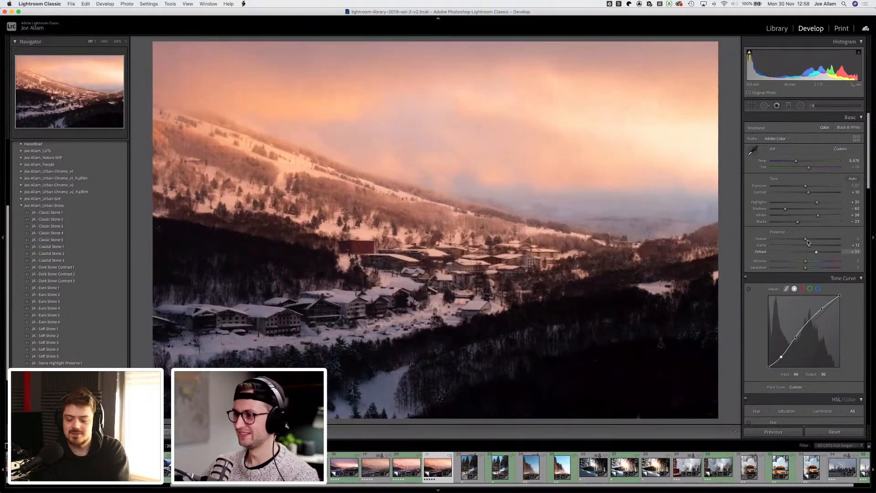
drag(793, 221, 805, 186)
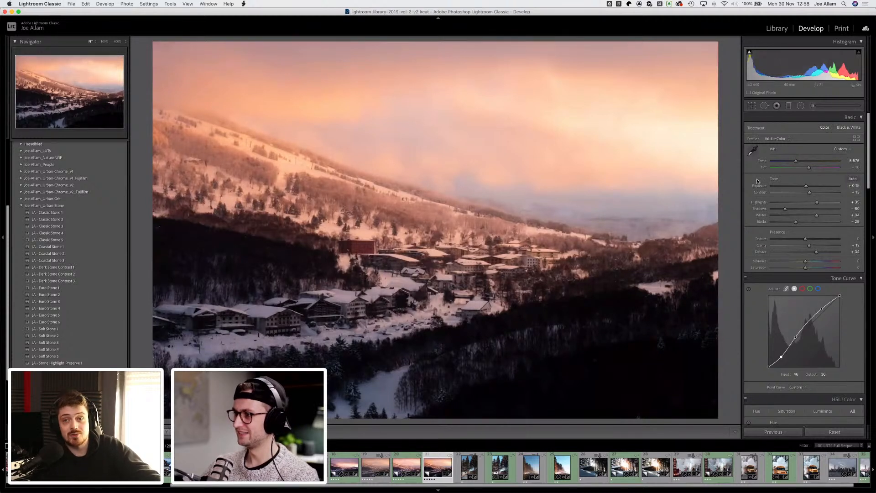
Step: Set clarity to +15 and lift the tone curve's middle point to input 109, output 122
scroll(789, 155, down, 3)
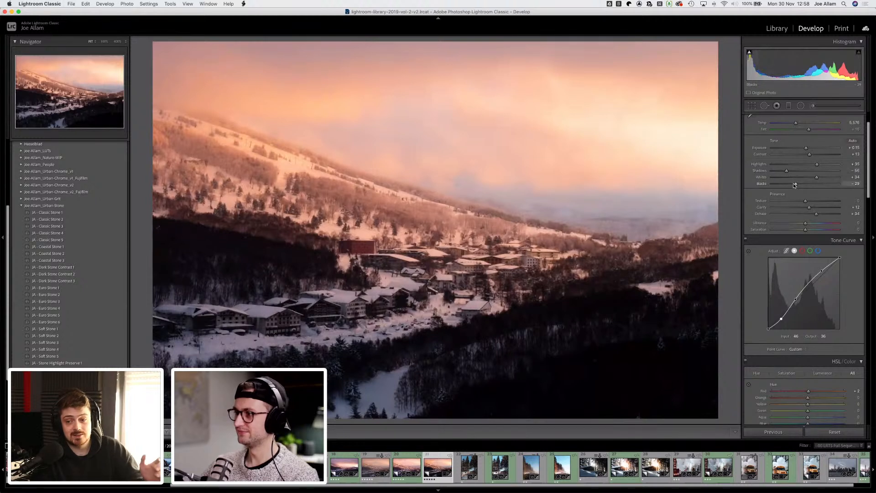
drag(809, 206, 810, 206)
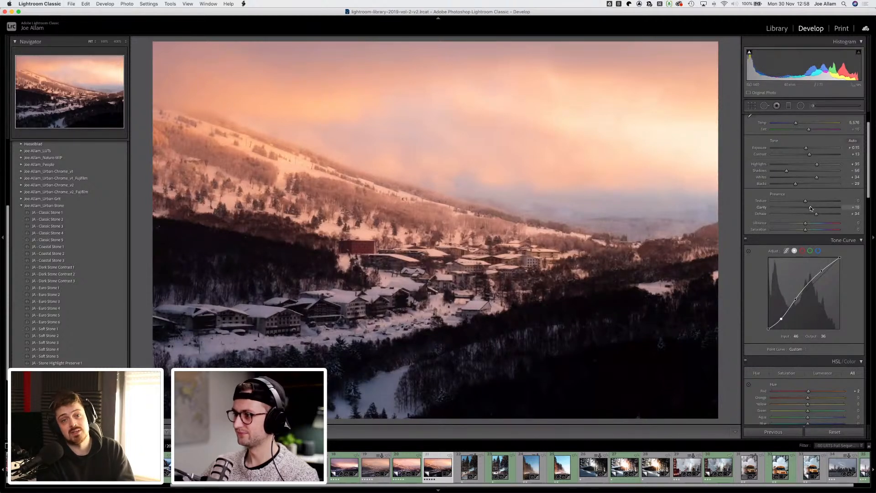
scroll(798, 208, down, 2)
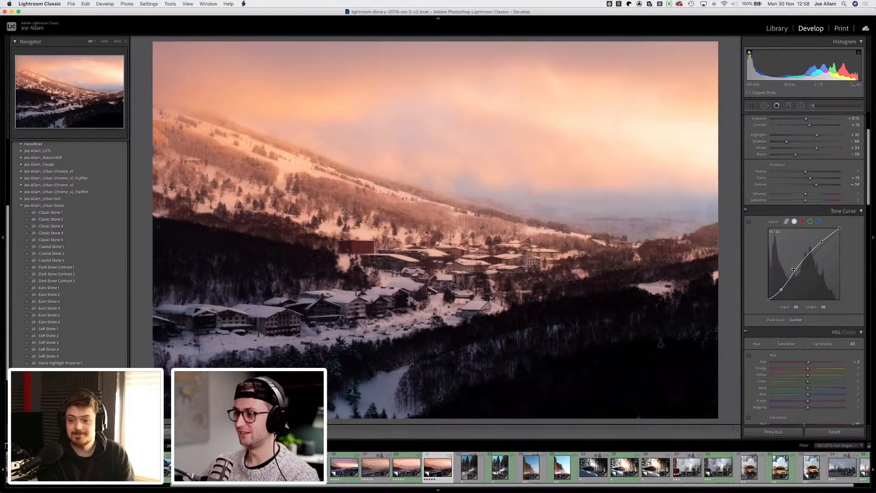
drag(795, 271, 799, 265)
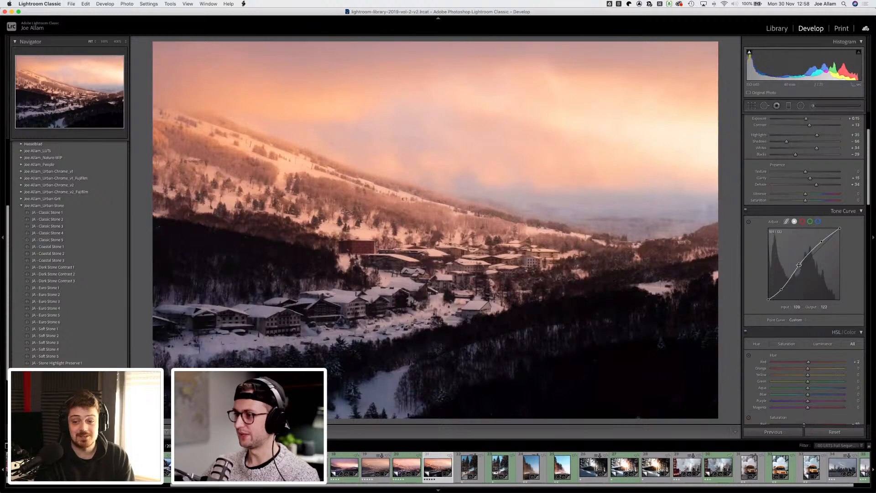
Step: Compare the edited photo against its before version
scroll(751, 273, down, 6)
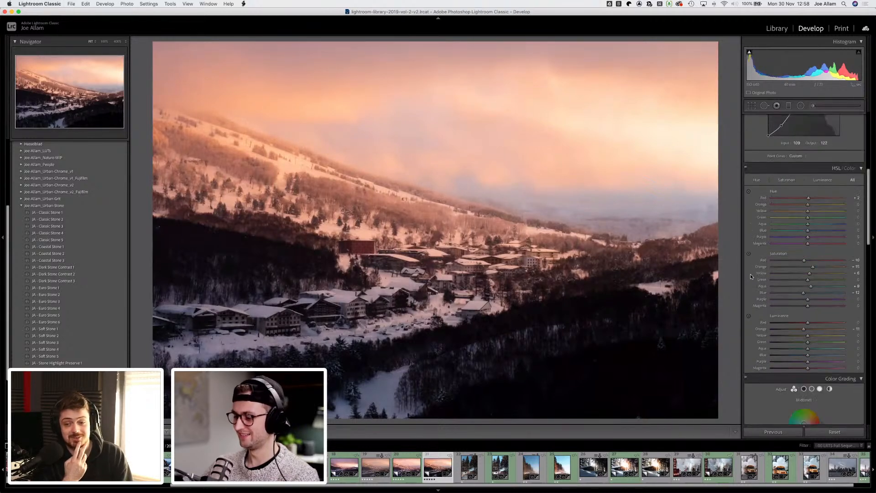
key(backslash)
key(backslash)
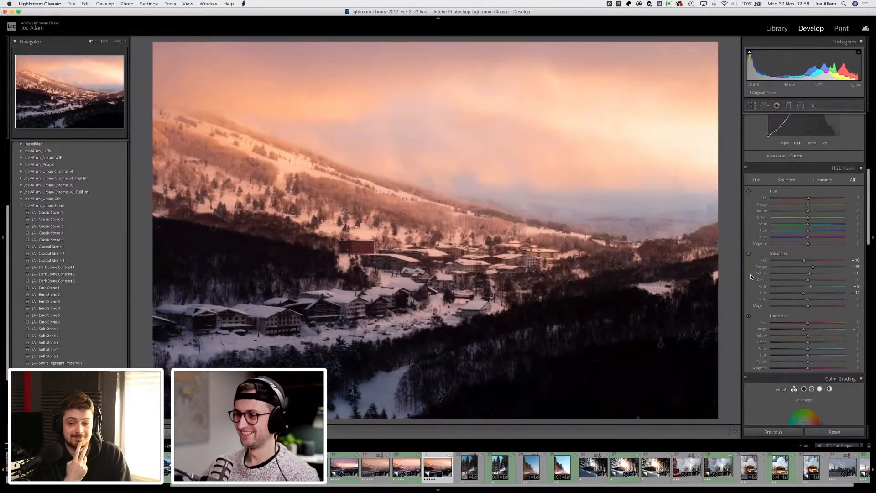
key(backslash)
key(backslash)
key(backslash)
key(backslash)
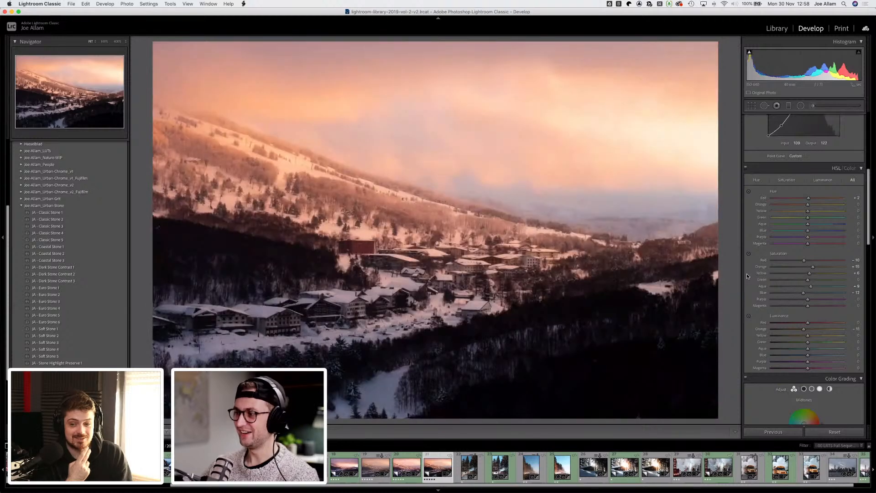
Step: Set the sharpening amount to 51 in the Detail panel
scroll(748, 248, down, 1)
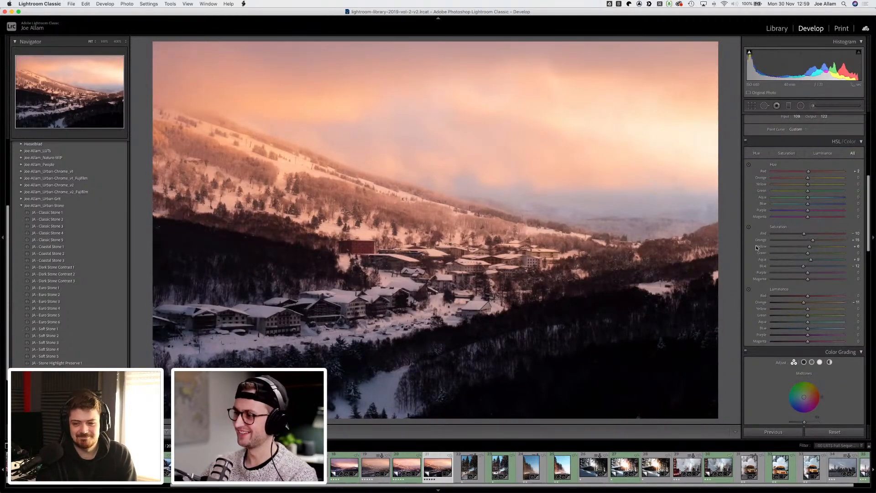
scroll(754, 248, down, 3)
scroll(749, 251, down, 5)
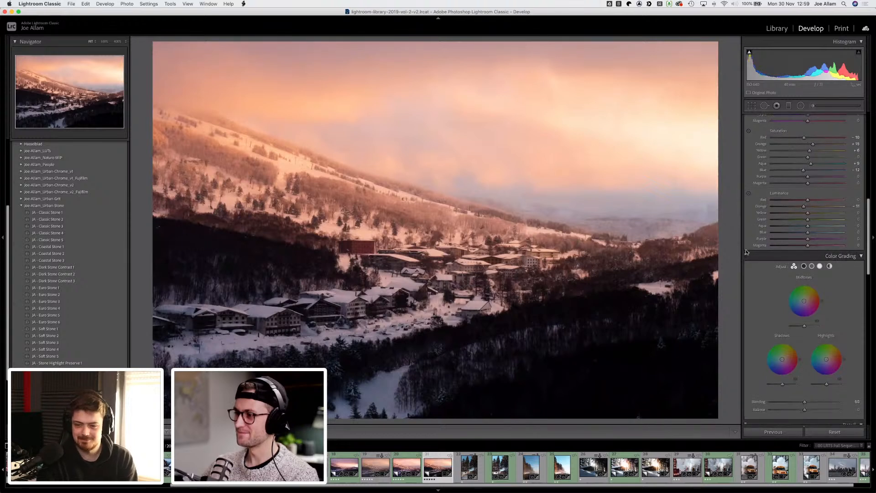
scroll(748, 253, down, 7)
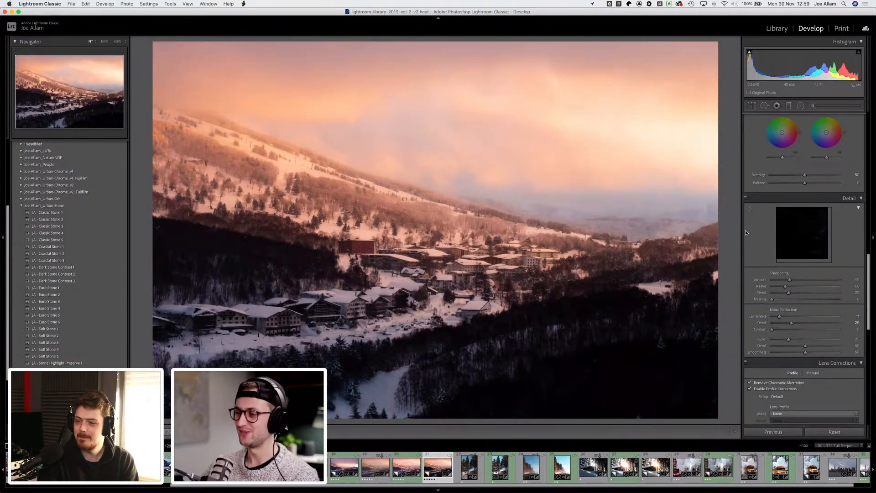
scroll(746, 232, down, 2)
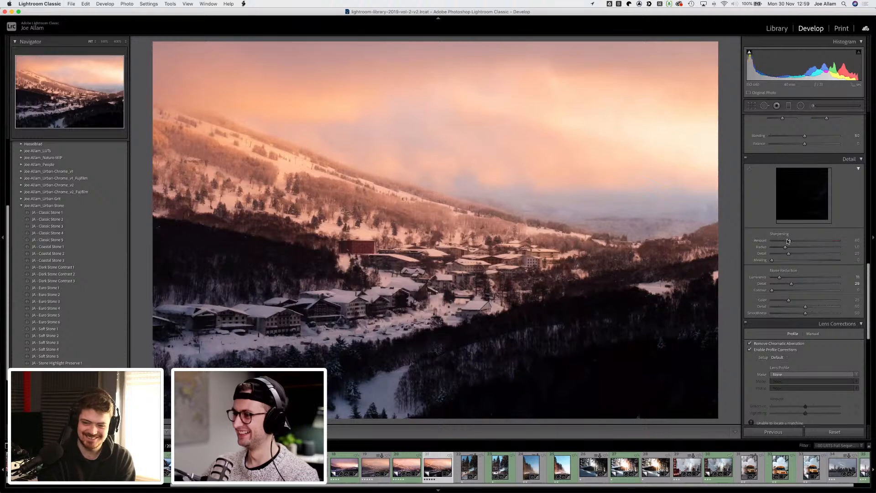
drag(794, 240, 795, 241)
Step: Compare before and after again and inspect the photo at 100% zoom
scroll(753, 219, down, 2)
scroll(752, 221, down, 3)
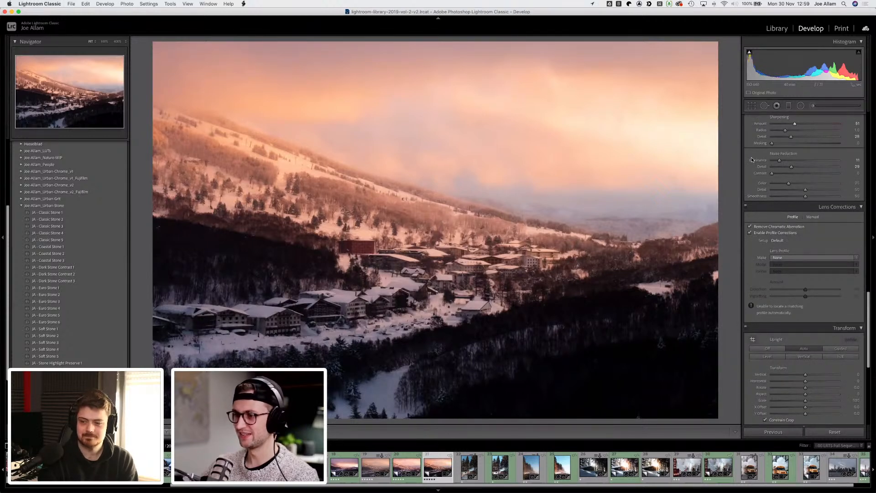
key(backslash)
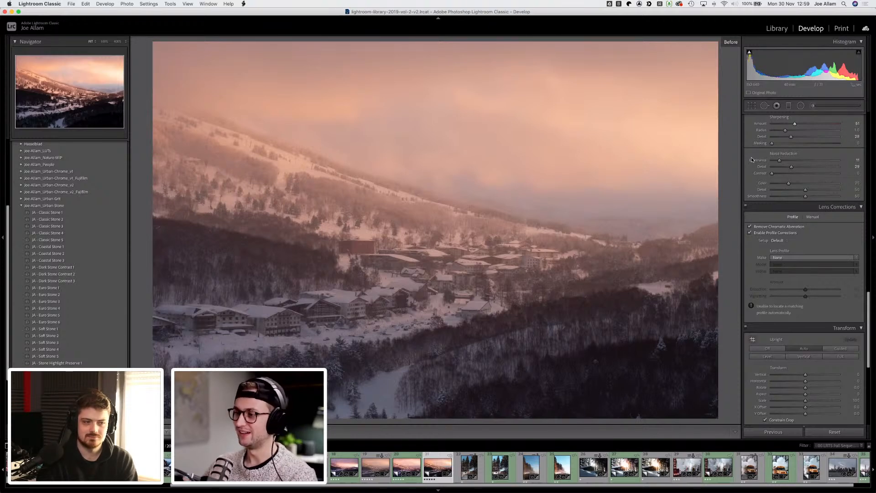
key(backslash)
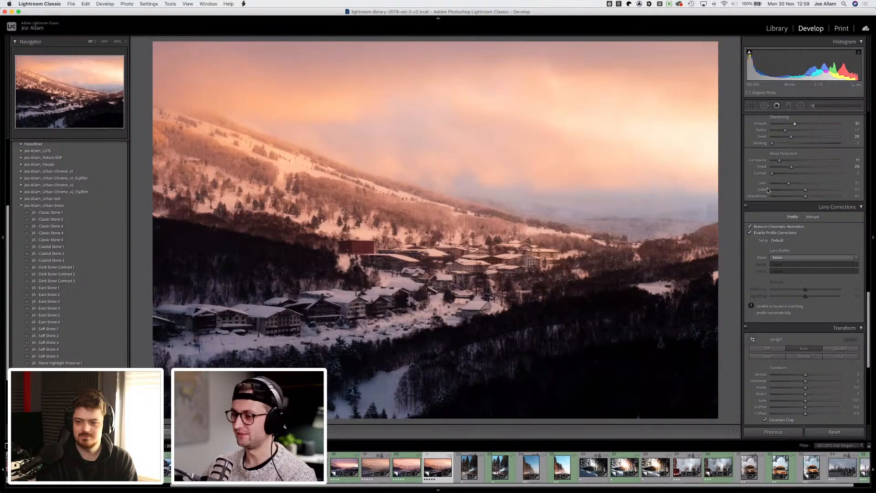
scroll(754, 180, up, 15)
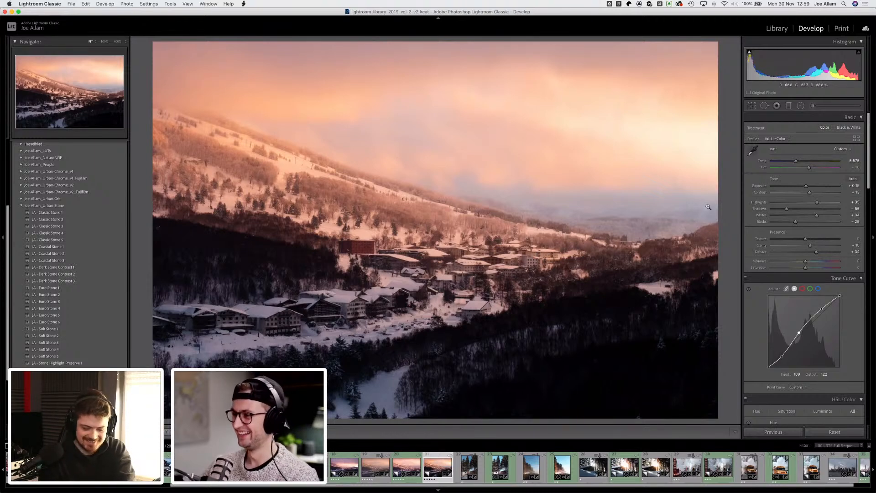
click(529, 213)
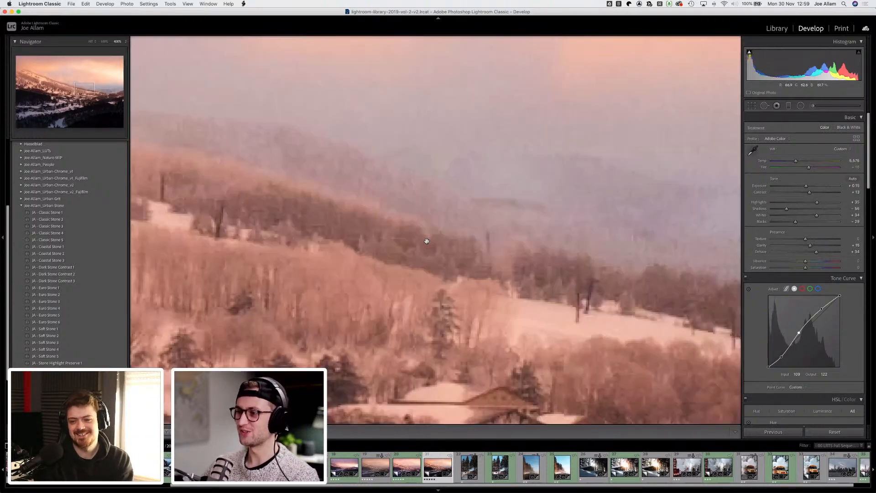
click(476, 218)
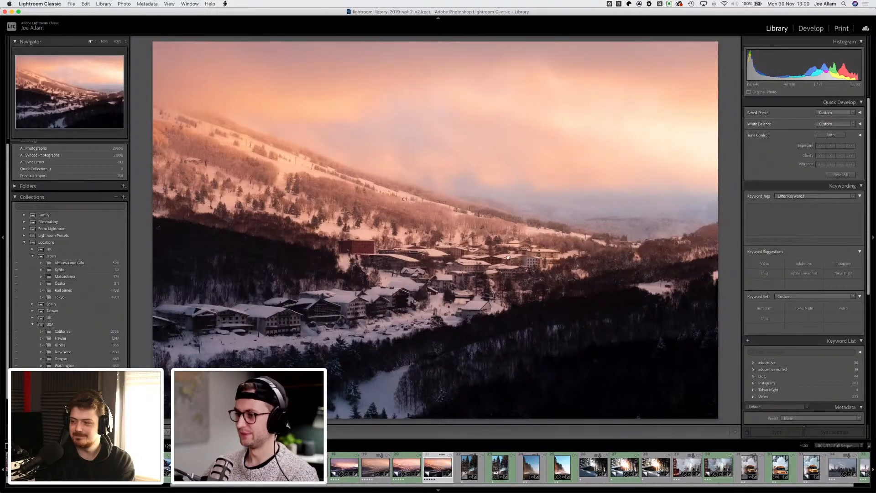
Step: Switch to the Library grid and browse the photo thumbnails
click(463, 285)
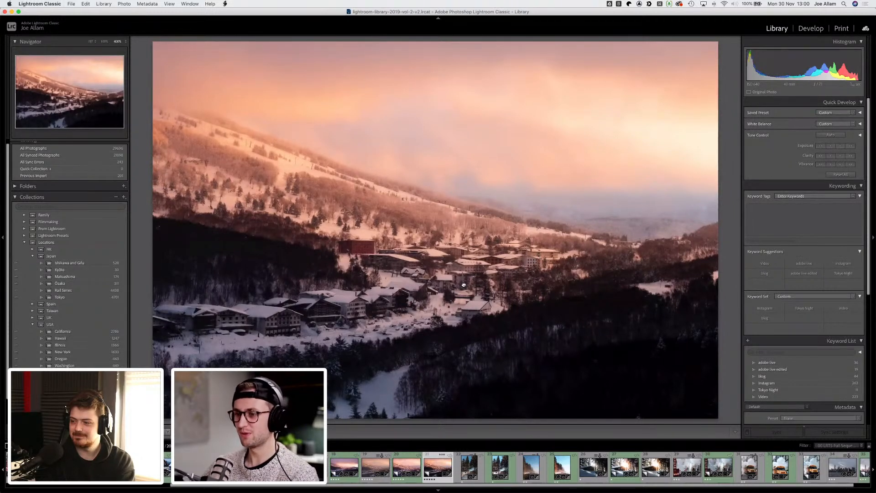
key(g)
click(467, 314)
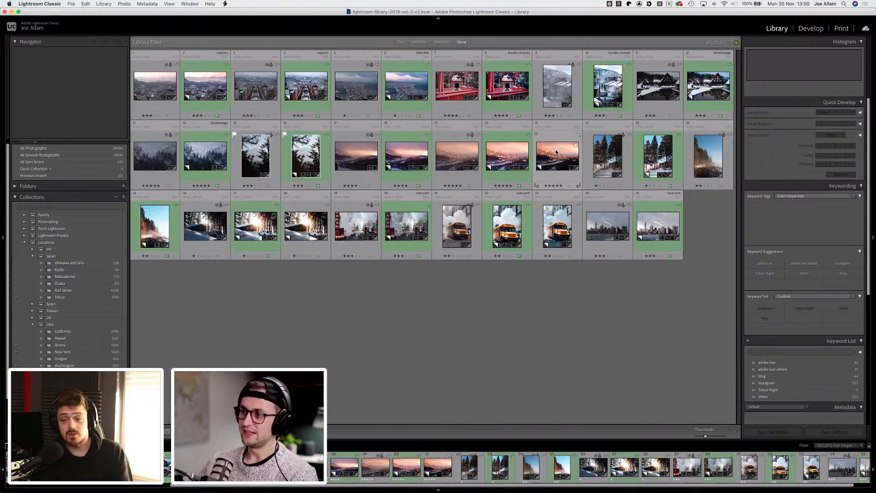
mouse_move(556, 151)
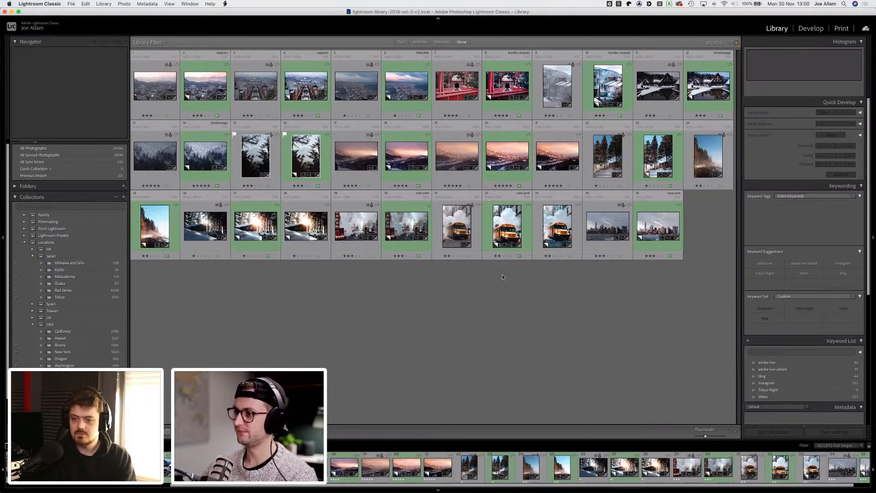
click(556, 157)
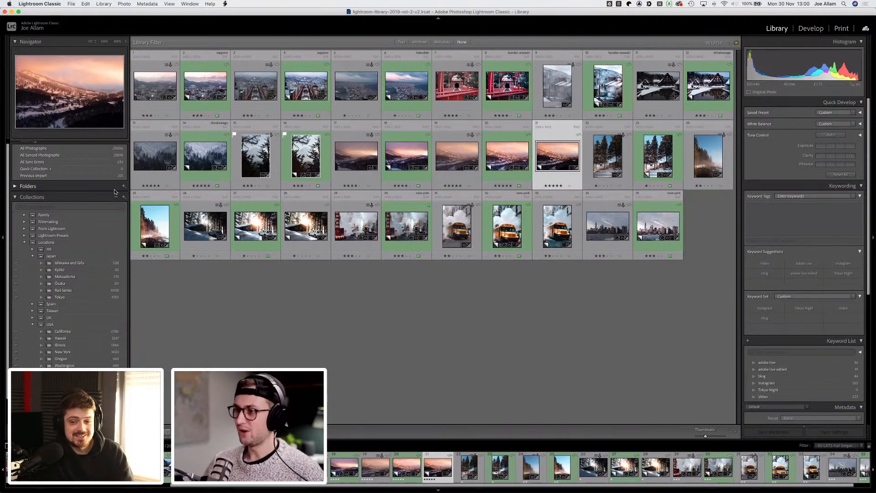
click(404, 299)
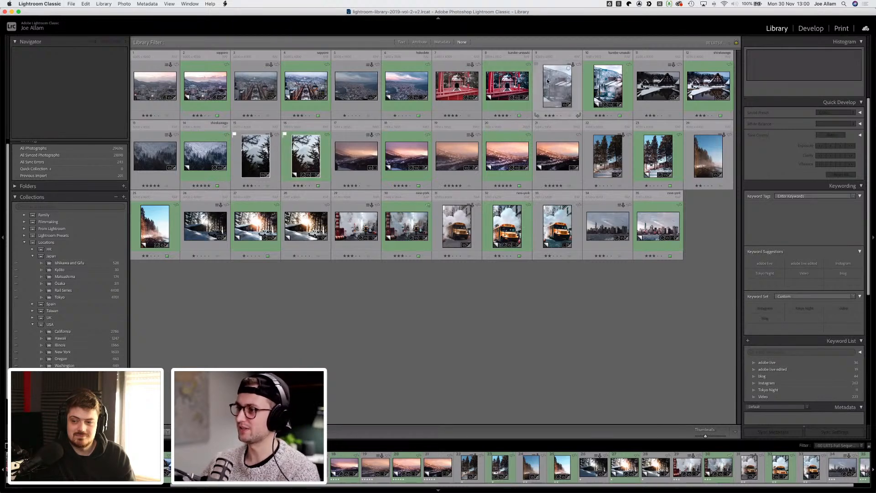
Step: Open the snowy street photo with the yellow train in Loupe view and step to the next image
key(z)
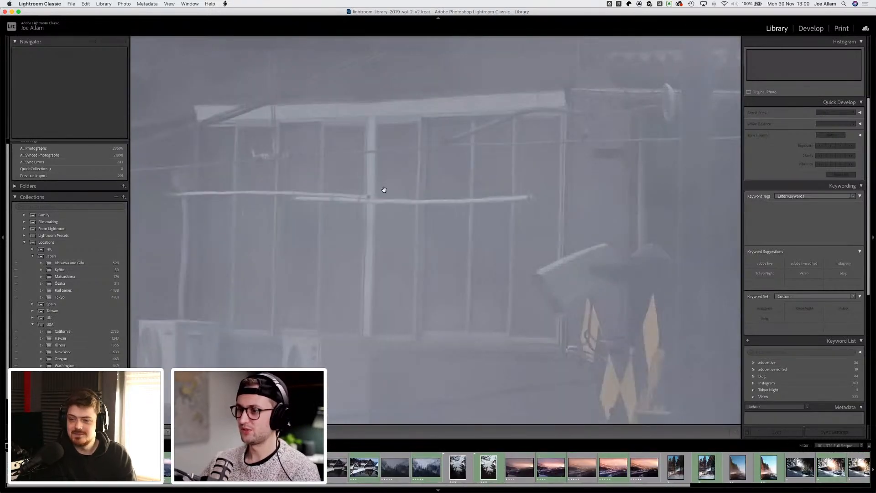
click(385, 190)
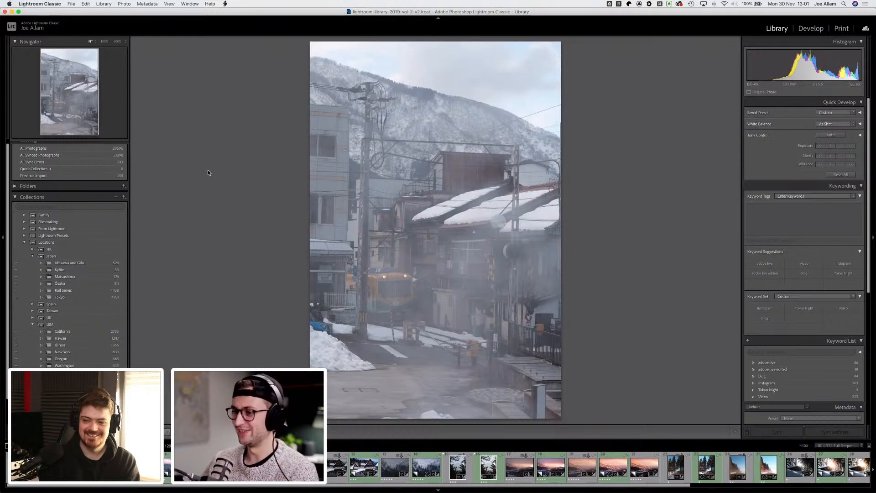
key(Right)
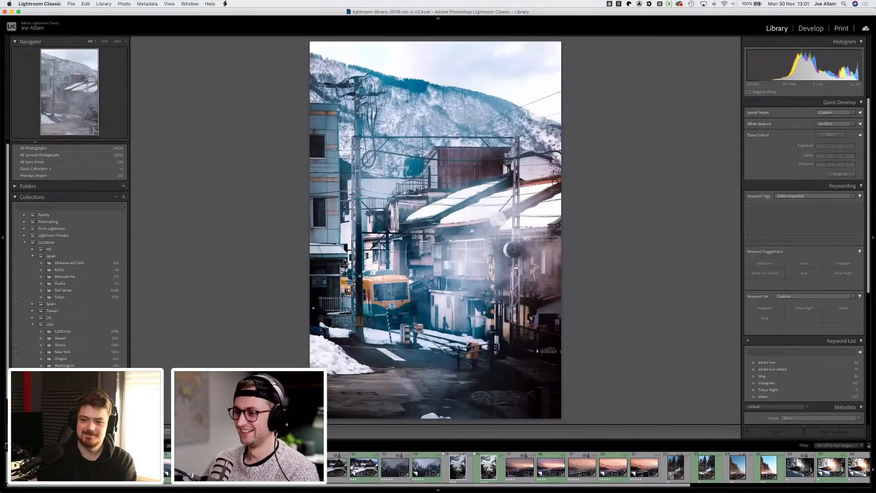